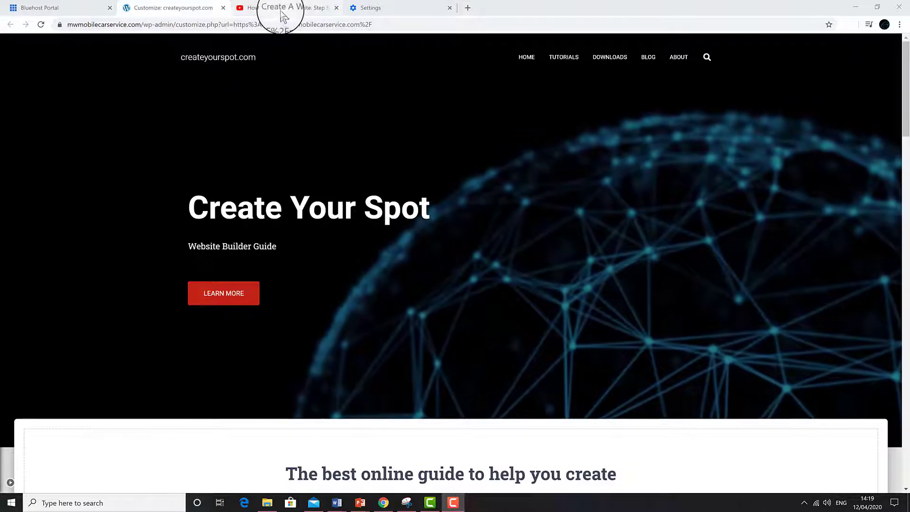
Step: Open the Bluehost discount link from the YouTube video's description in a new tab
{"action": "left_click", "coordinate": [285, 8]}
{"action": "scroll", "coordinate": [254, 194], "scroll_direction": "down", "scroll_amount": 6}
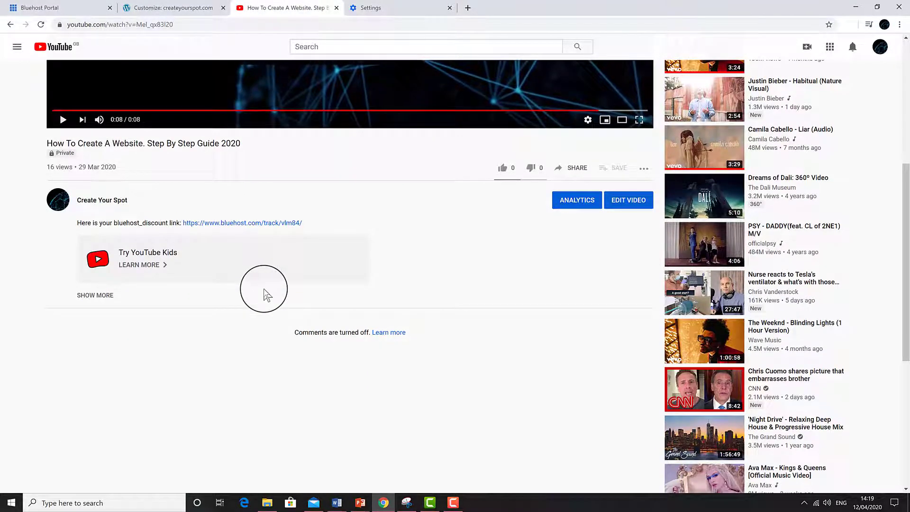
{"action": "left_click", "coordinate": [231, 225]}
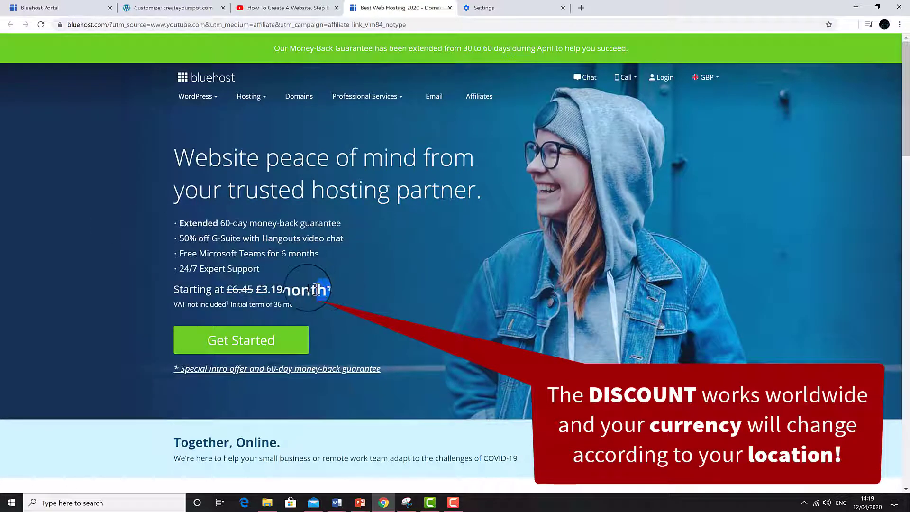
Step: Review the £3.19/month price and guarantee note, then start the Bluehost signup with Get Started
{"action": "left_click_drag", "start_coordinate": [315, 290], "coordinate": [256, 290]}
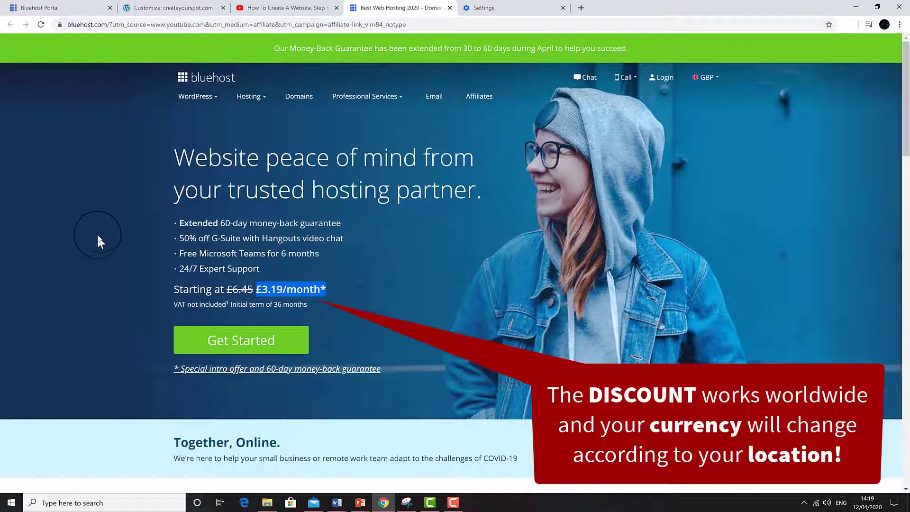
{"action": "left_click", "coordinate": [101, 217]}
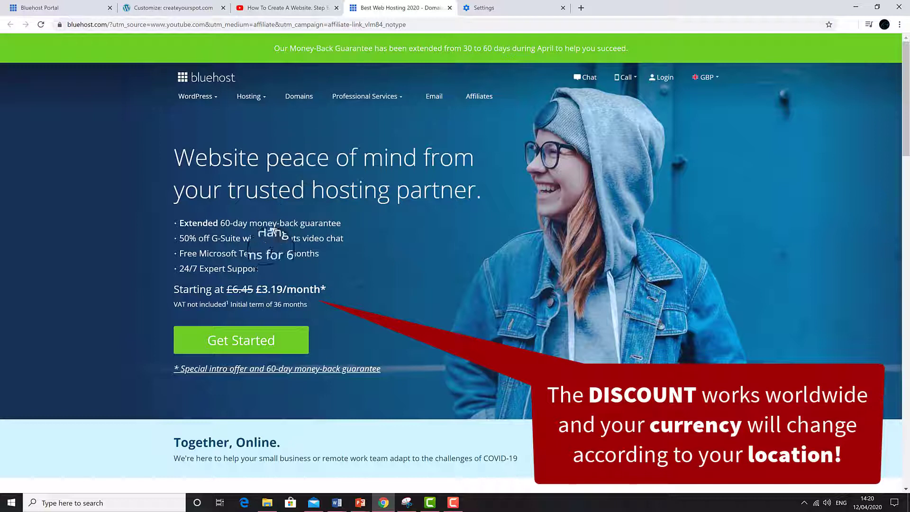
{"action": "left_click_drag", "start_coordinate": [388, 373], "coordinate": [67, 363]}
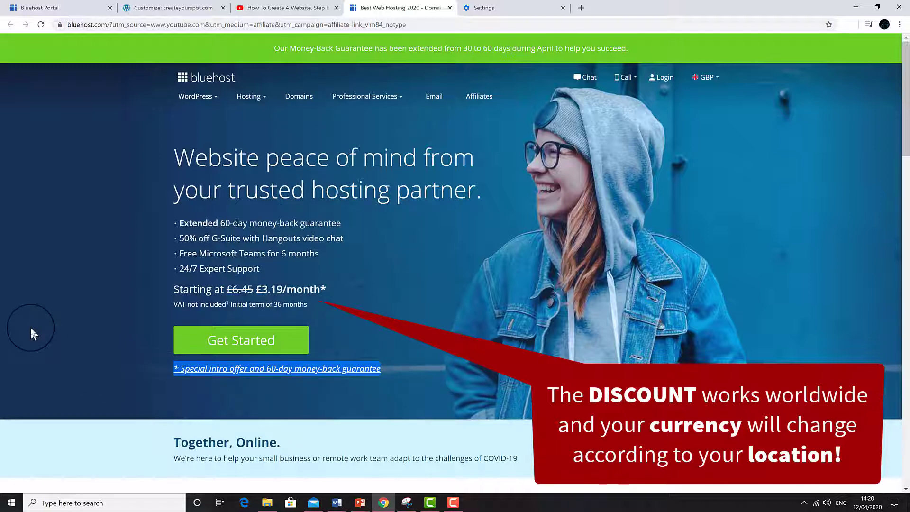
{"action": "left_click", "coordinate": [399, 300]}
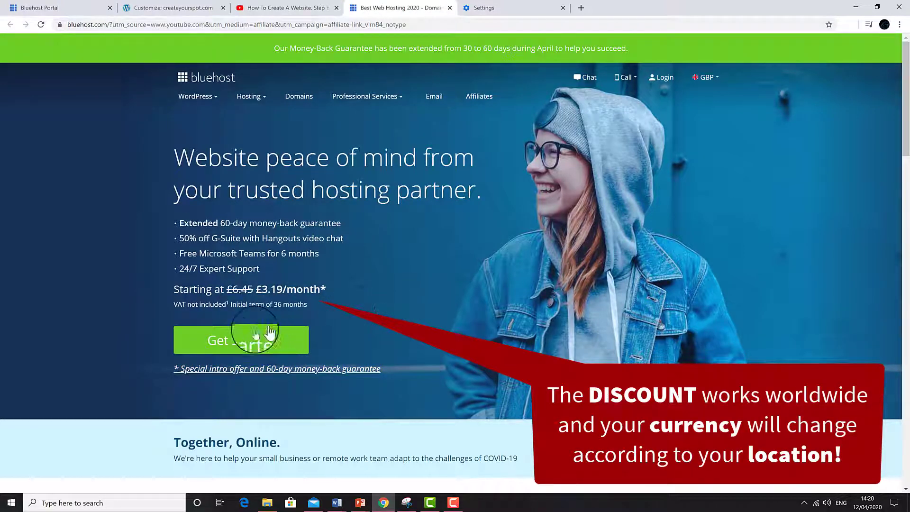
{"action": "left_click", "coordinate": [235, 340]}
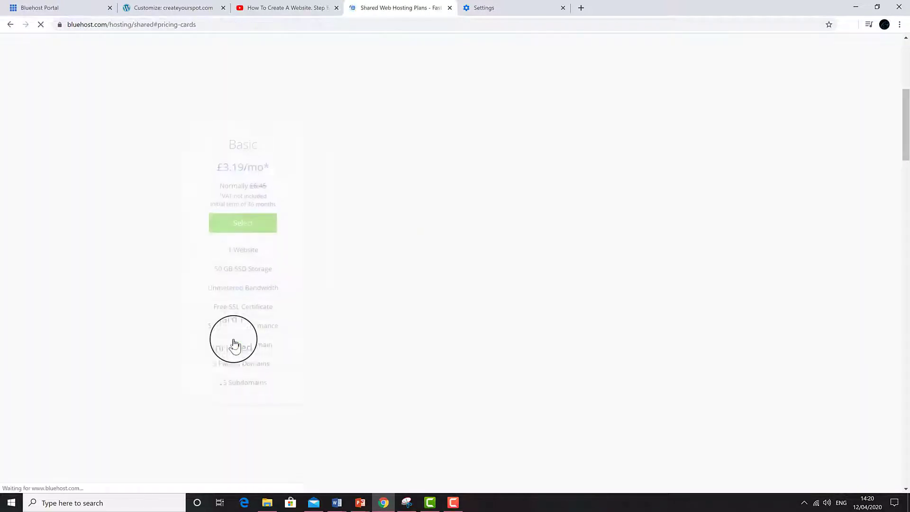
Step: Select the Basic shared hosting plan at £3.19/mo from the pricing cards
{"action": "scroll", "coordinate": [106, 286], "scroll_direction": "up", "scroll_amount": 6}
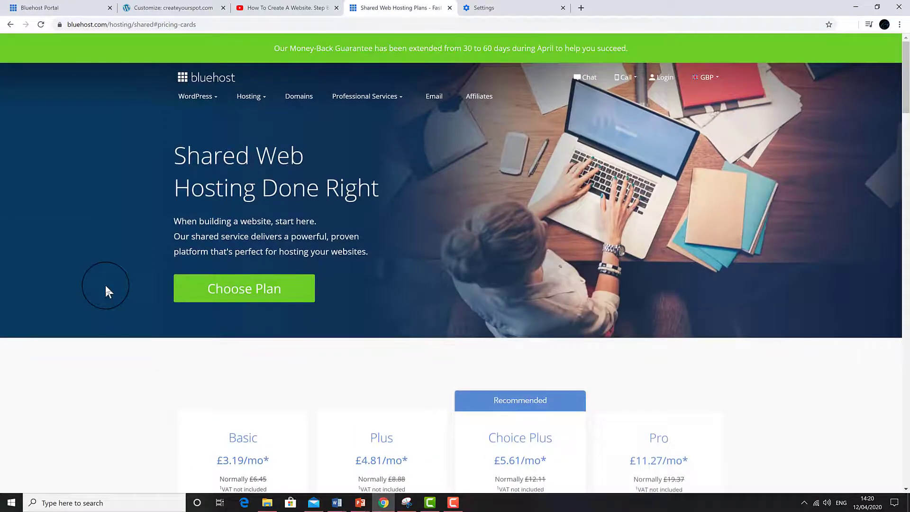
{"action": "scroll", "coordinate": [104, 290], "scroll_direction": "down", "scroll_amount": 3}
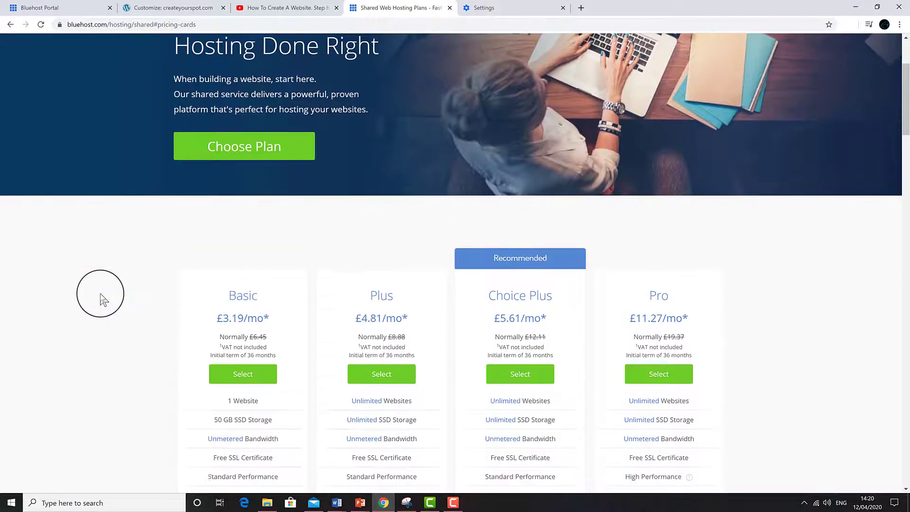
{"action": "scroll", "coordinate": [87, 340], "scroll_direction": "down", "scroll_amount": 3}
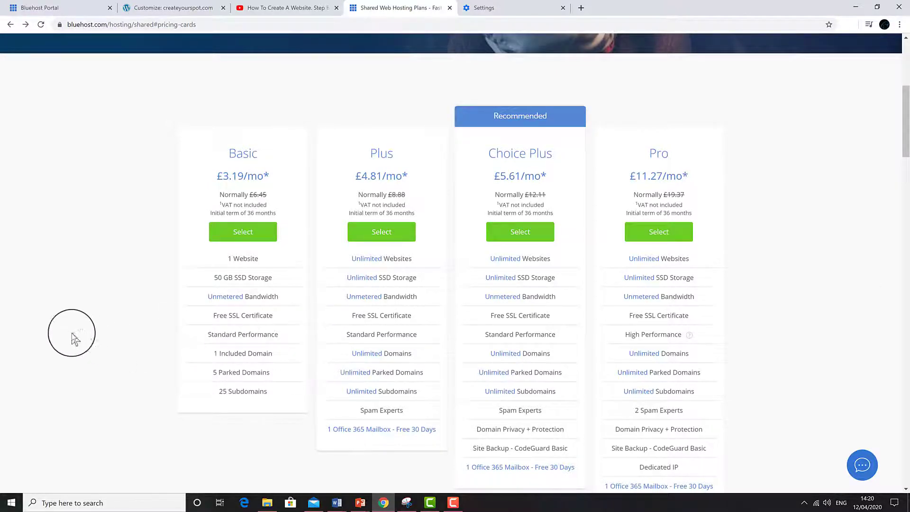
{"action": "left_click", "coordinate": [242, 234]}
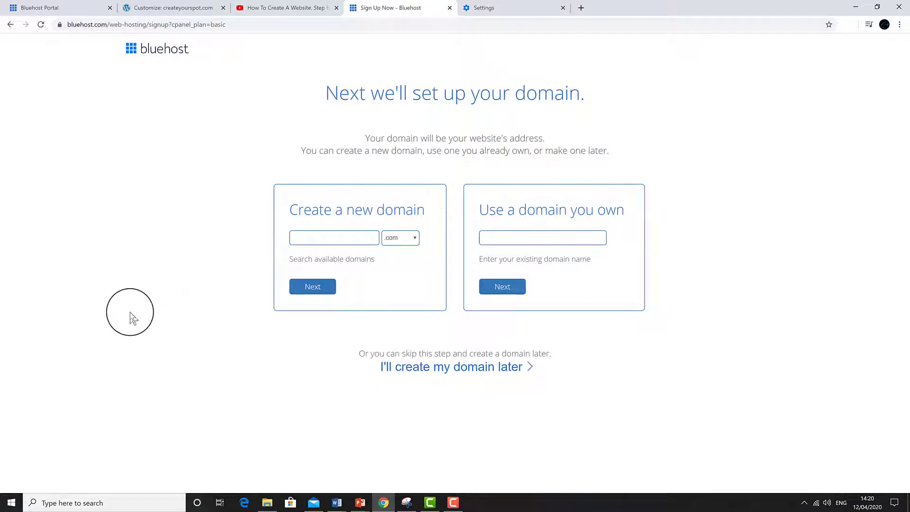
Step: Enter createyourspot.com as a new .com domain and check its availability
{"action": "left_click", "coordinate": [340, 234]}
{"action": "type", "text": "createyourspot.com"}
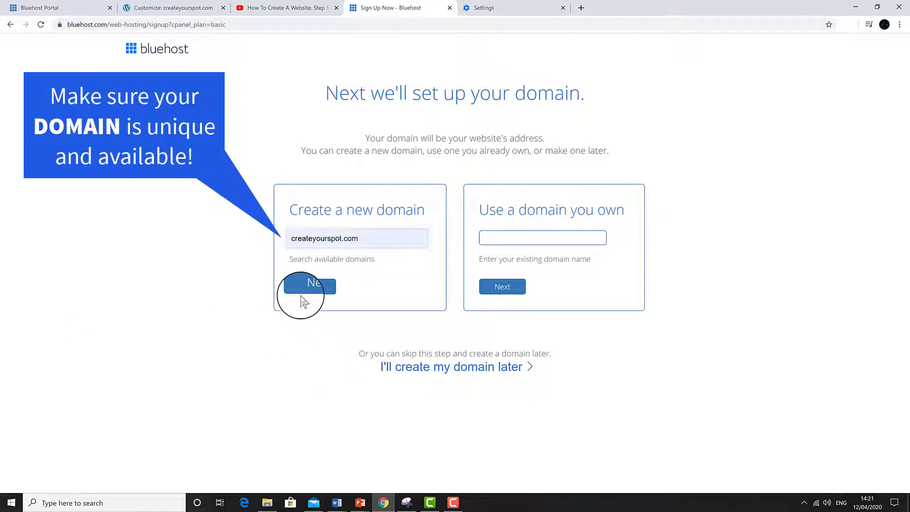
{"action": "left_click", "coordinate": [327, 291]}
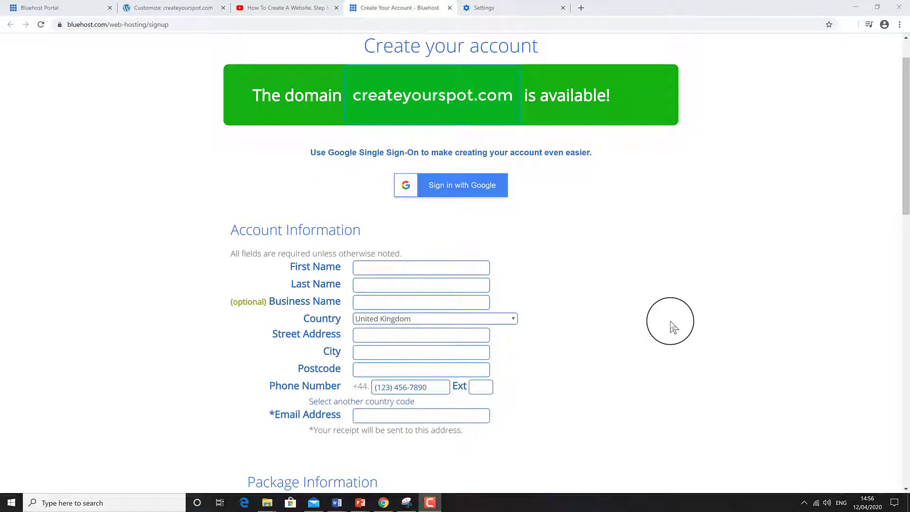
Step: Claim the special sign-up savings and review the Basic 36 Month plan at £2.14/mo
{"action": "mouse_move", "coordinate": [908, 2]}
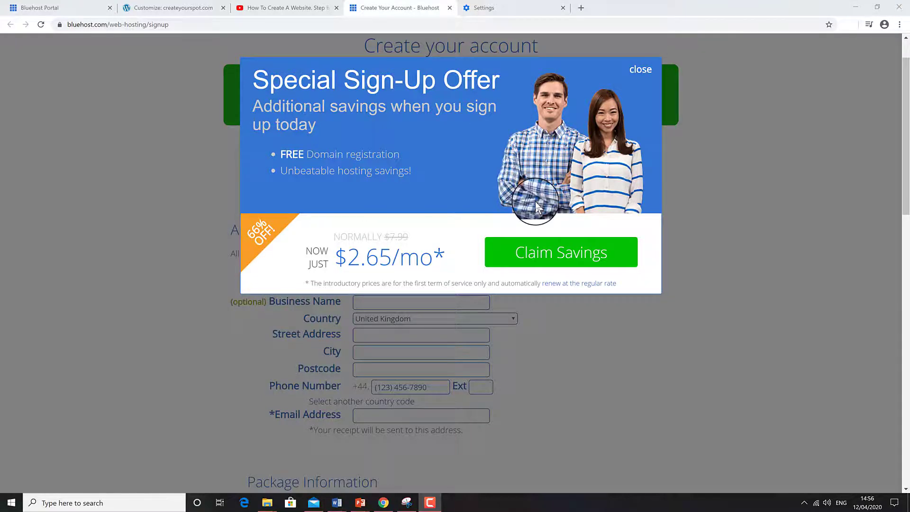
{"action": "left_click", "coordinate": [532, 263]}
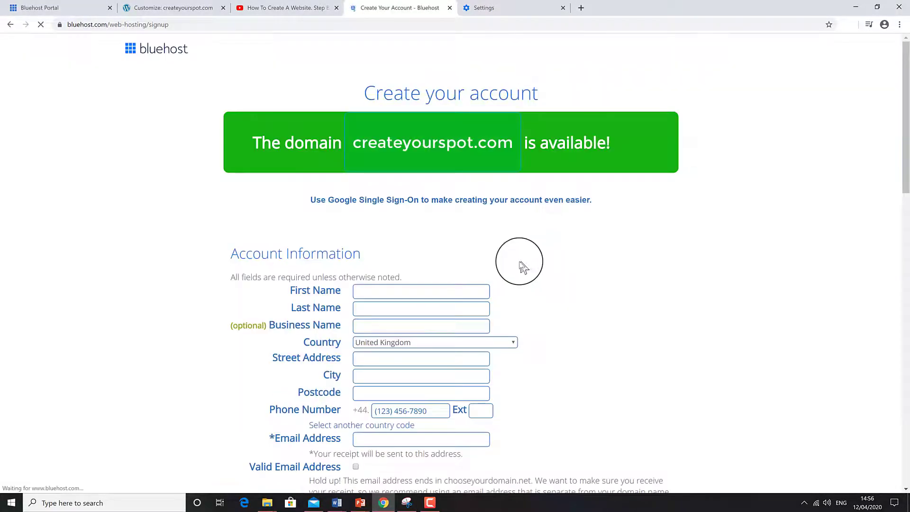
{"action": "scroll", "coordinate": [519, 261], "scroll_direction": "down", "scroll_amount": 3}
{"action": "scroll", "coordinate": [525, 309], "scroll_direction": "down", "scroll_amount": 1}
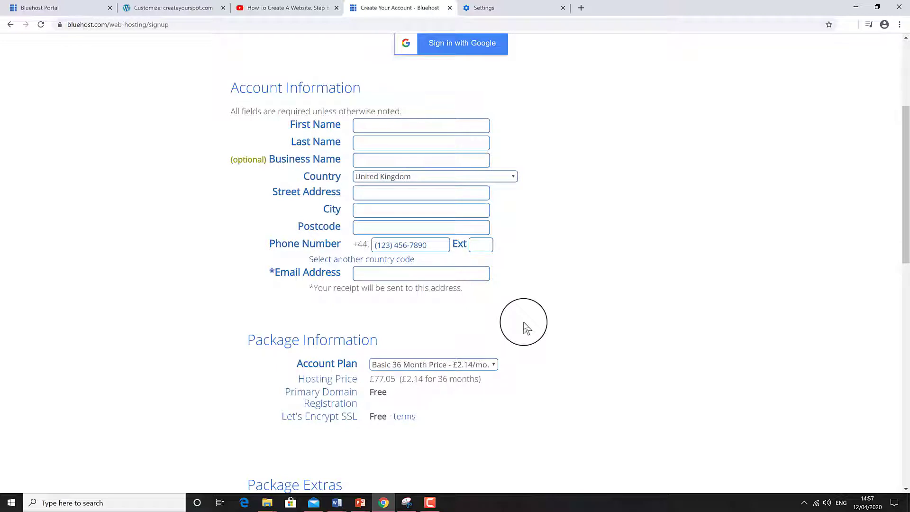
{"action": "left_click", "coordinate": [493, 365]}
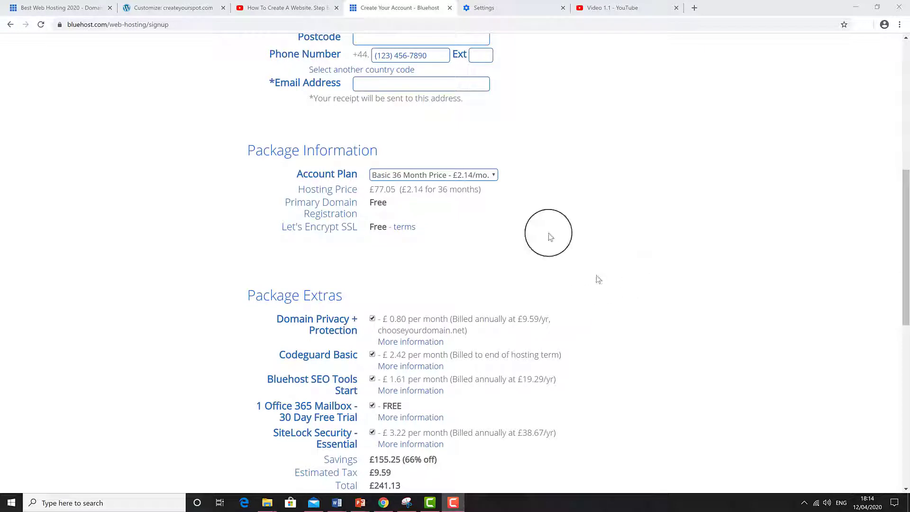
Step: Switch to Basic 12 Month and untick Codeguard, SEO Tools, Office 365 and SiteLock extras
{"action": "left_click", "coordinate": [494, 176]}
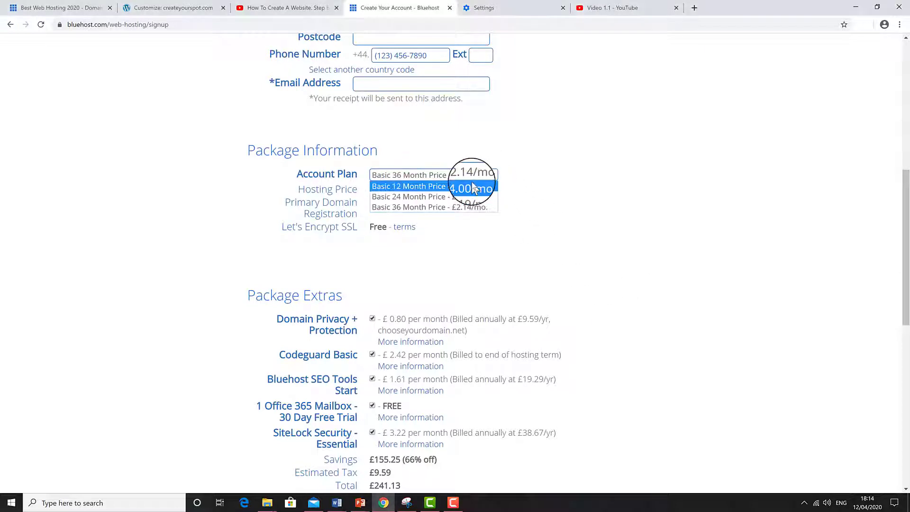
{"action": "left_click", "coordinate": [472, 185]}
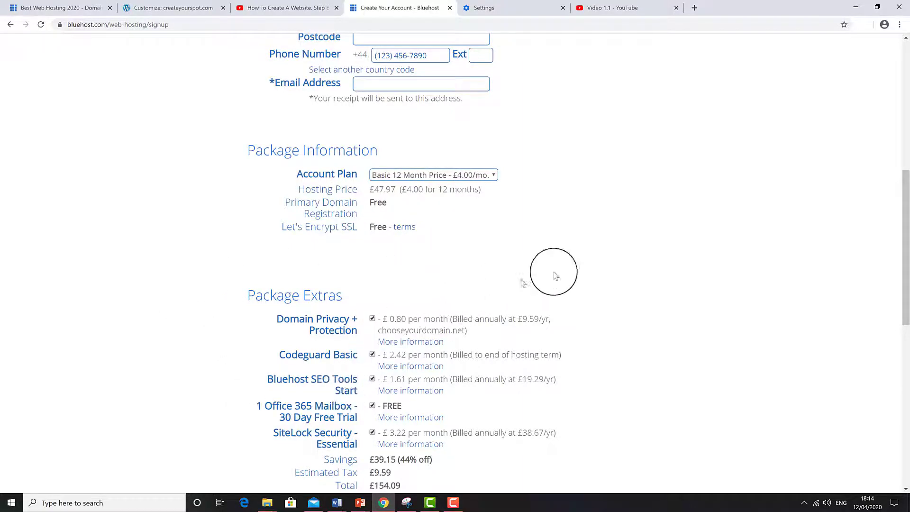
{"action": "scroll", "coordinate": [553, 270], "scroll_direction": "down", "scroll_amount": 1}
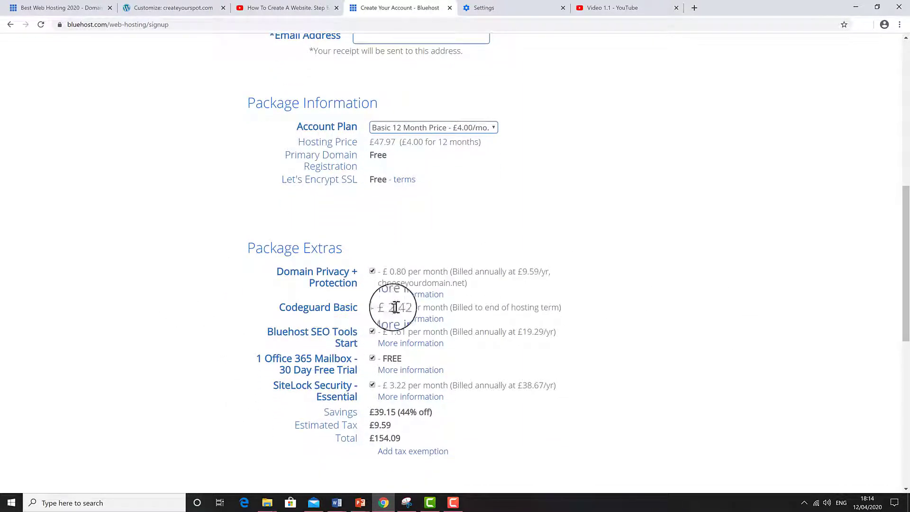
{"action": "left_click", "coordinate": [372, 308]}
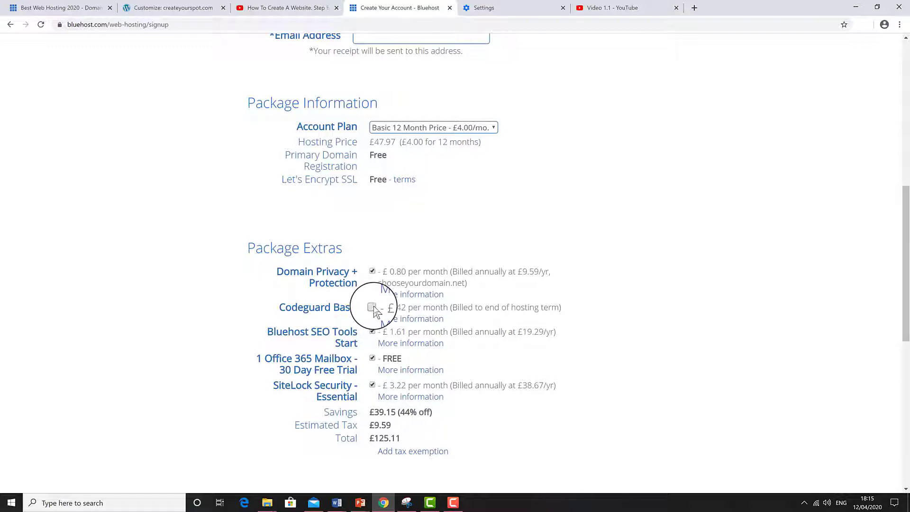
{"action": "left_click", "coordinate": [372, 332]}
{"action": "left_click", "coordinate": [372, 358]}
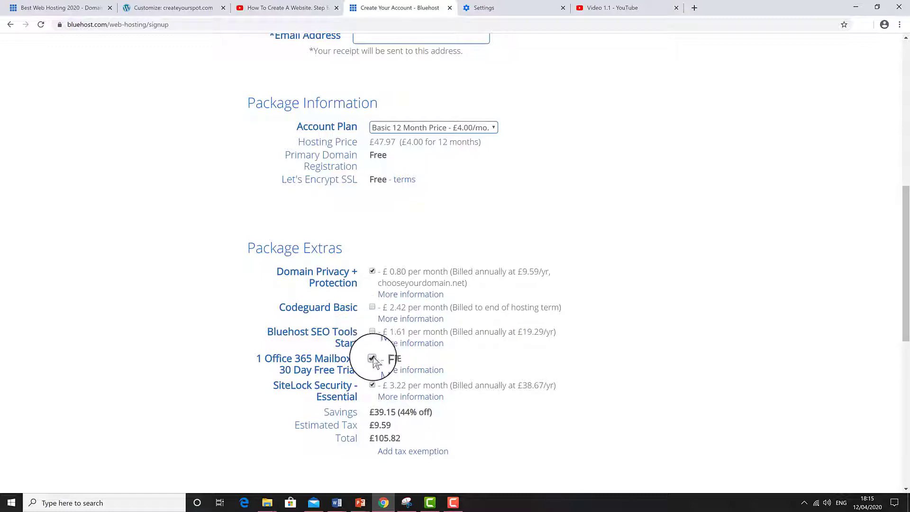
{"action": "left_click", "coordinate": [372, 384]}
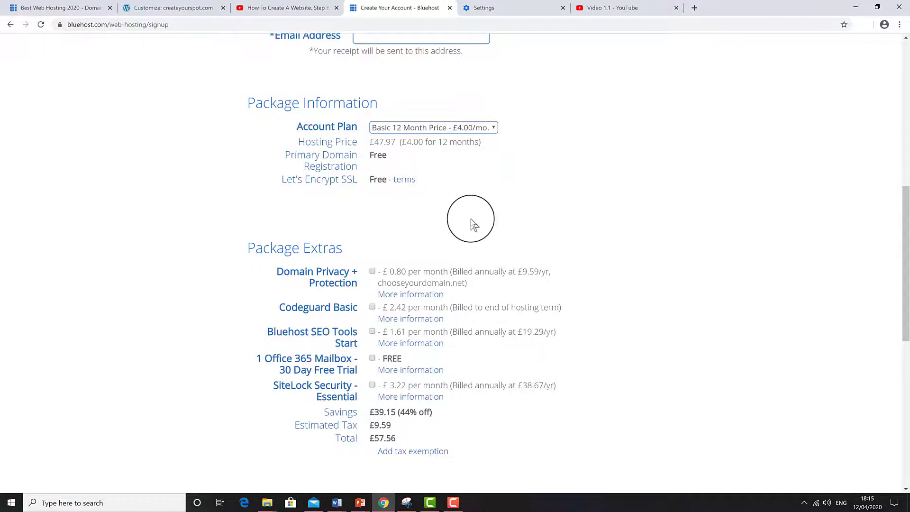
Step: Check that the order total has dropped to £57.56
{"action": "scroll", "coordinate": [471, 213], "scroll_direction": "down", "scroll_amount": 3}
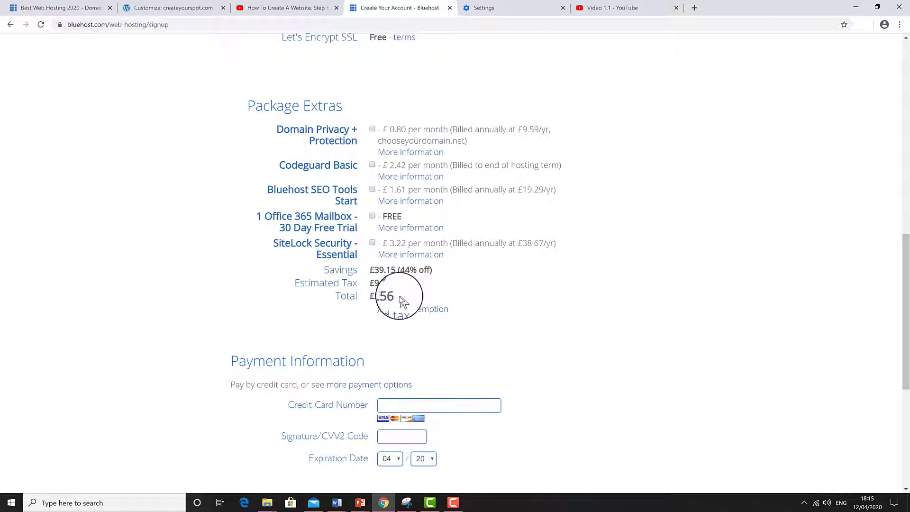
{"action": "left_click_drag", "start_coordinate": [399, 296], "coordinate": [366, 298]}
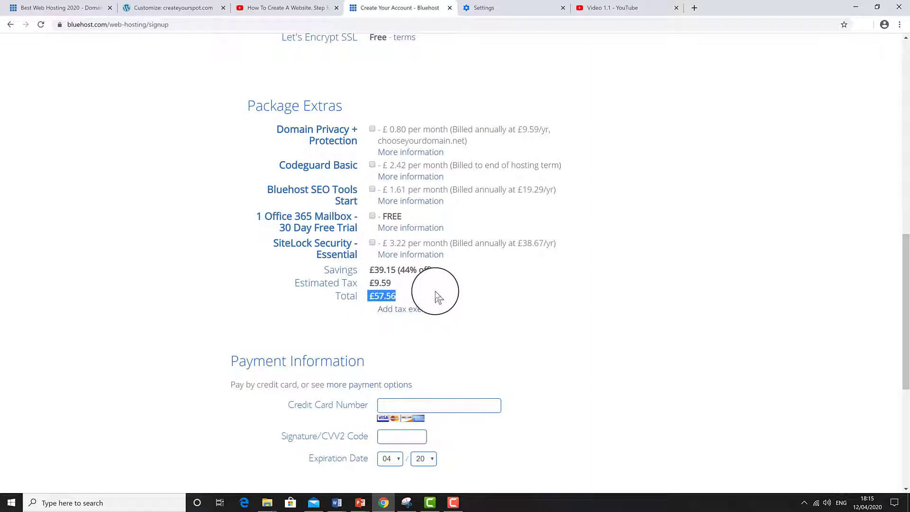
{"action": "left_click", "coordinate": [436, 296]}
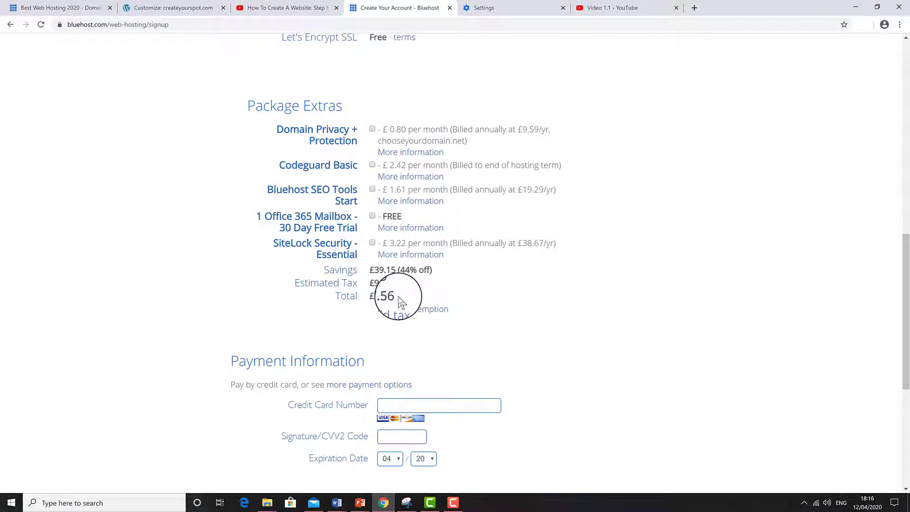
{"action": "left_click_drag", "start_coordinate": [394, 296], "coordinate": [369, 298]}
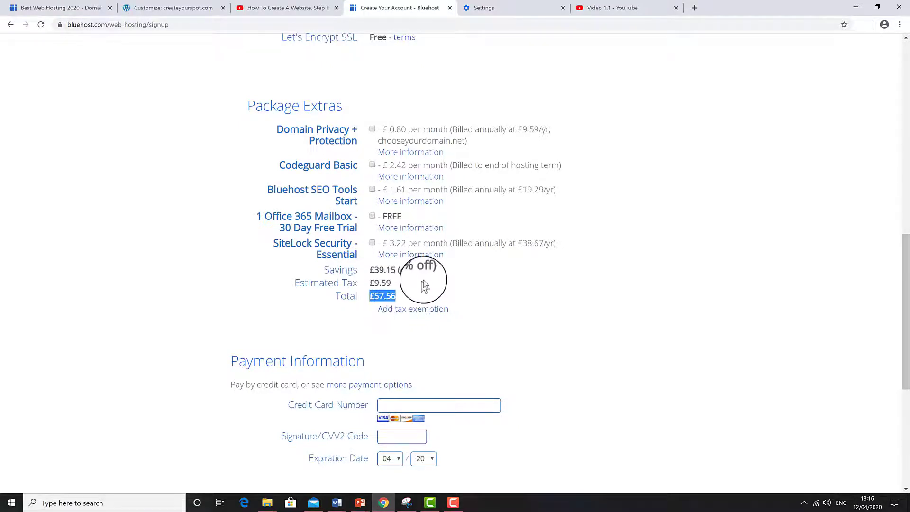
{"action": "left_click", "coordinate": [423, 280]}
{"action": "scroll", "coordinate": [542, 342], "scroll_direction": "up", "scroll_amount": 10}
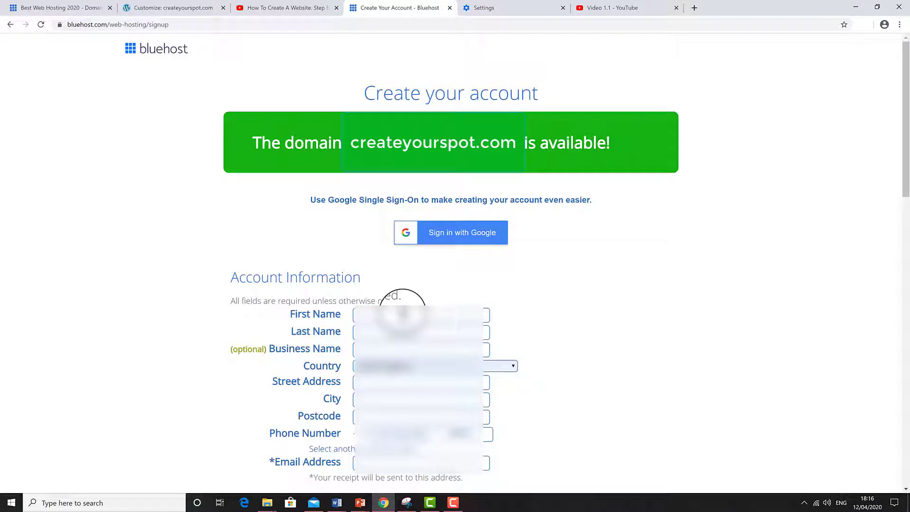
Step: Fill the account information fields from a saved browser entry
{"action": "left_click", "coordinate": [402, 313]}
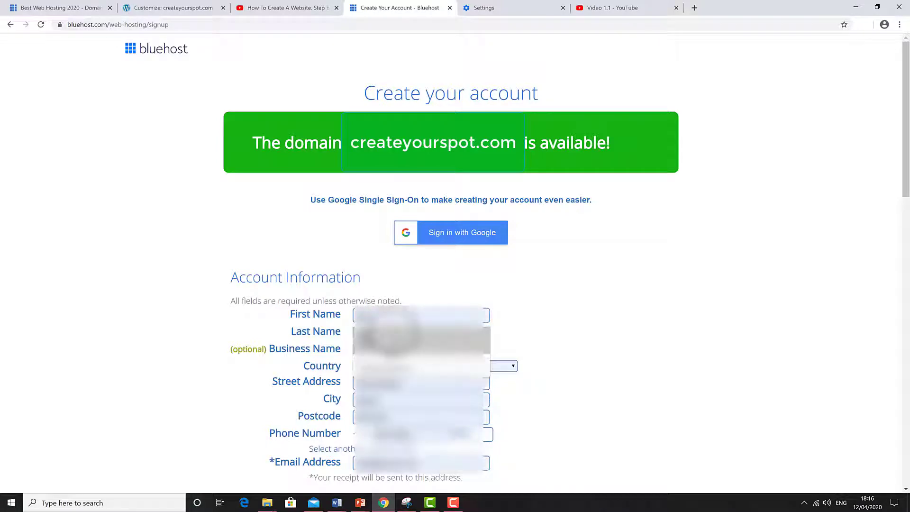
{"action": "left_click", "coordinate": [393, 334]}
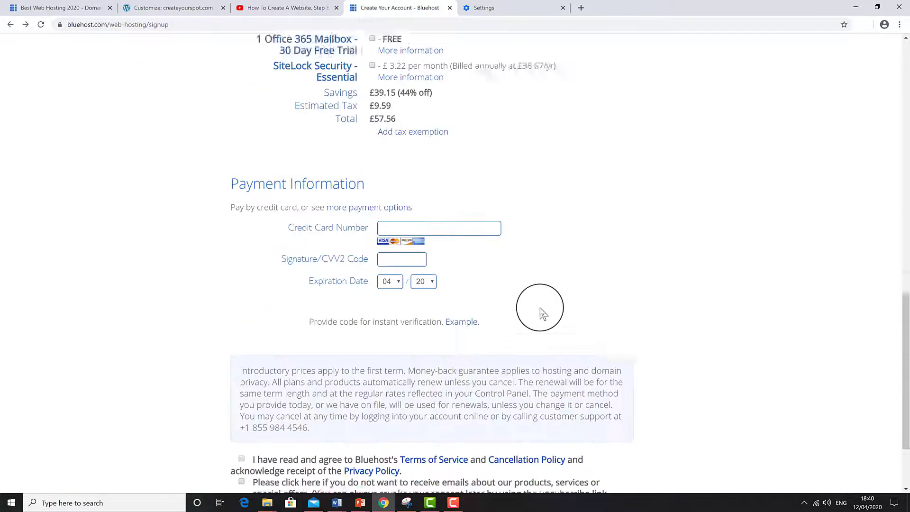
{"action": "scroll", "coordinate": [540, 308], "scroll_direction": "down", "scroll_amount": 2}
{"action": "scroll", "coordinate": [539, 305], "scroll_direction": "up", "scroll_amount": 2}
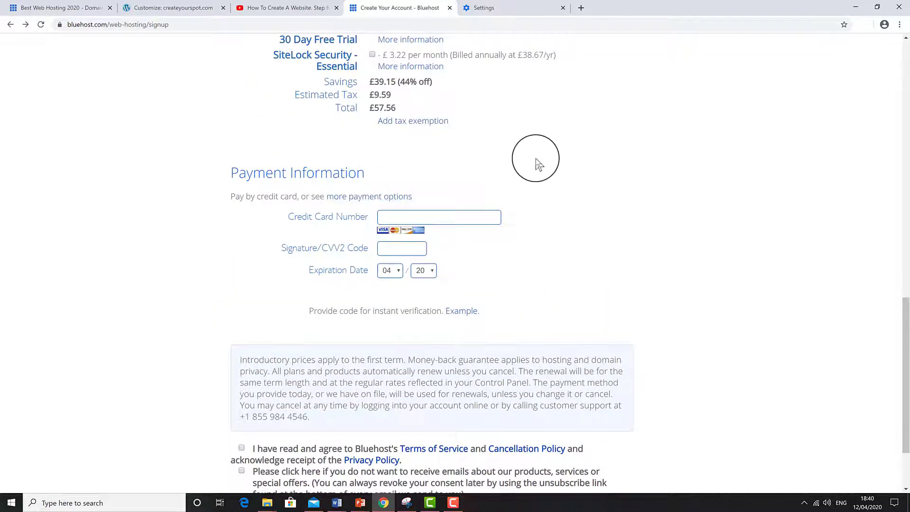
Step: Choose PayPal, accept the terms, opt out of marketing emails and submit the order
{"action": "left_click", "coordinate": [373, 196]}
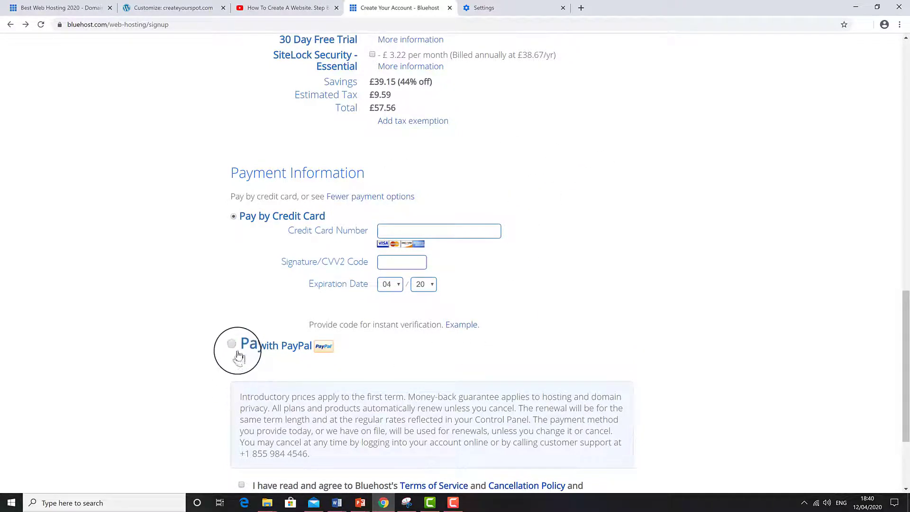
{"action": "scroll", "coordinate": [131, 351], "scroll_direction": "down", "scroll_amount": 3}
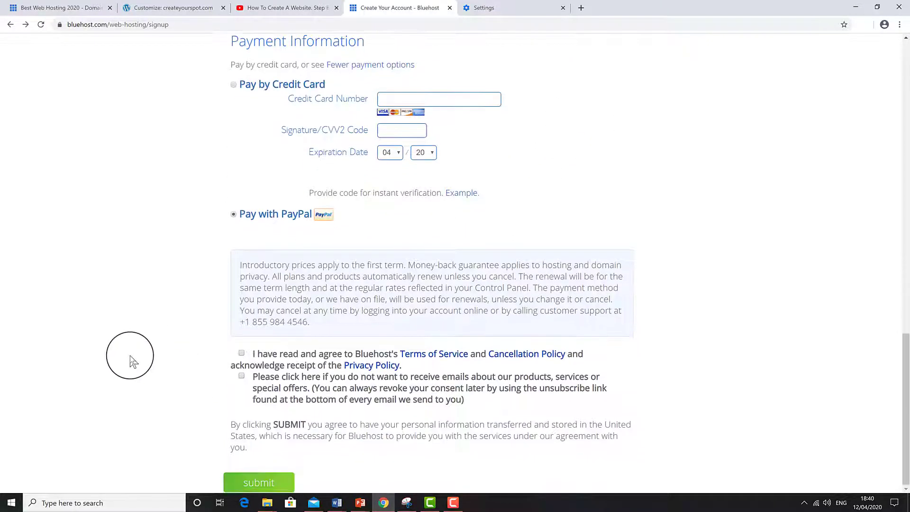
{"action": "left_click", "coordinate": [242, 354]}
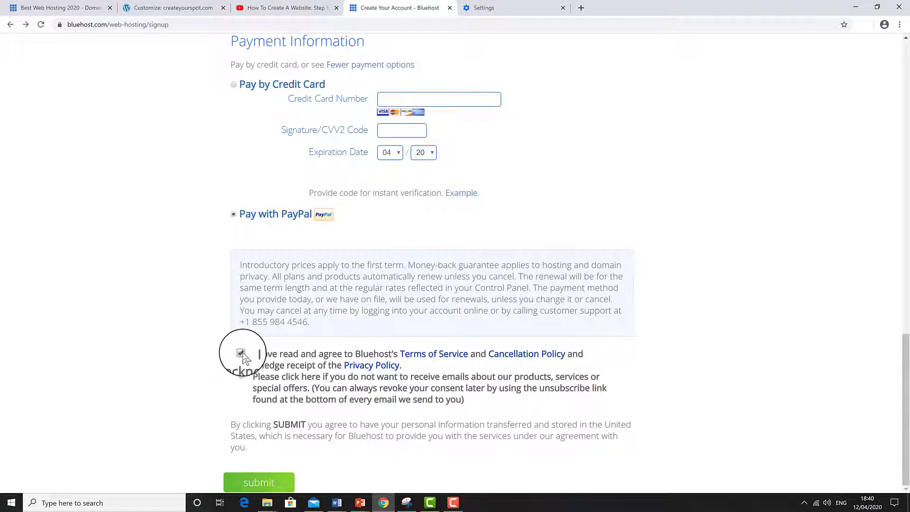
{"action": "left_click", "coordinate": [242, 376]}
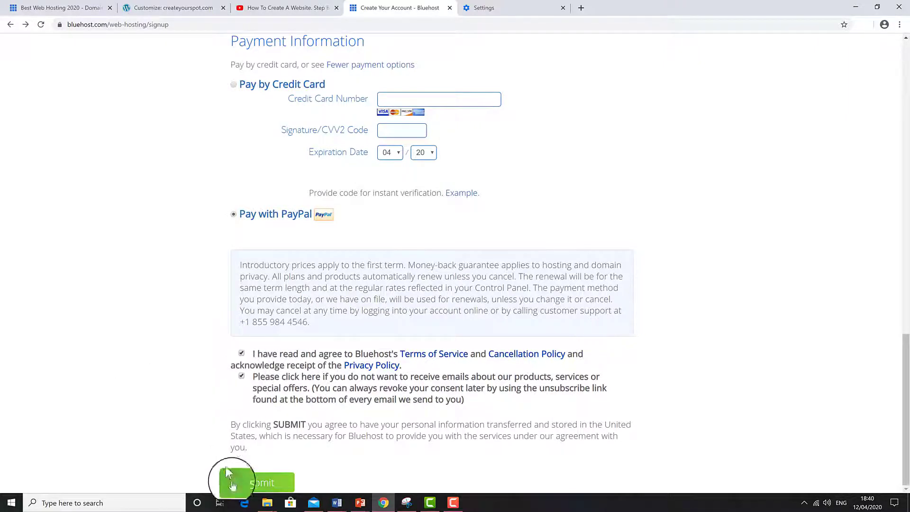
{"action": "left_click", "coordinate": [246, 483]}
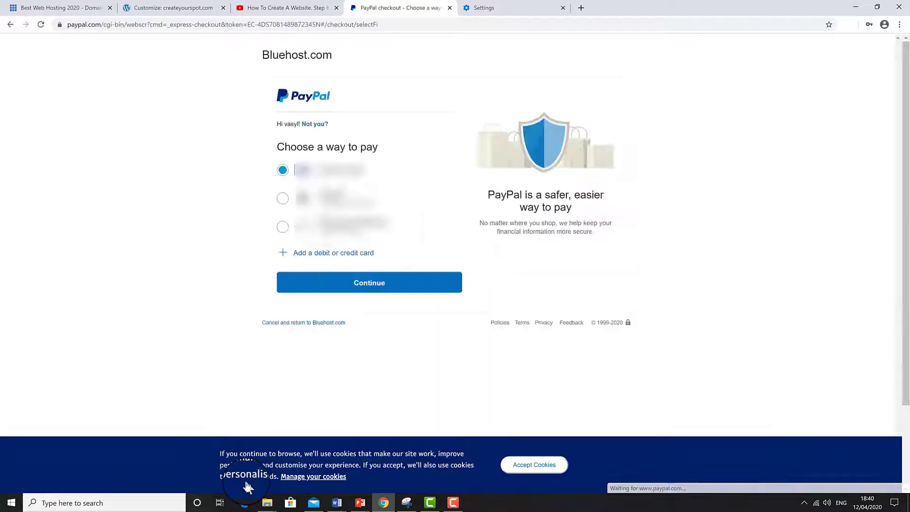
Step: Continue with the saved PayPal payment method and agree to pay Bluehost.com
{"action": "left_click", "coordinate": [362, 292]}
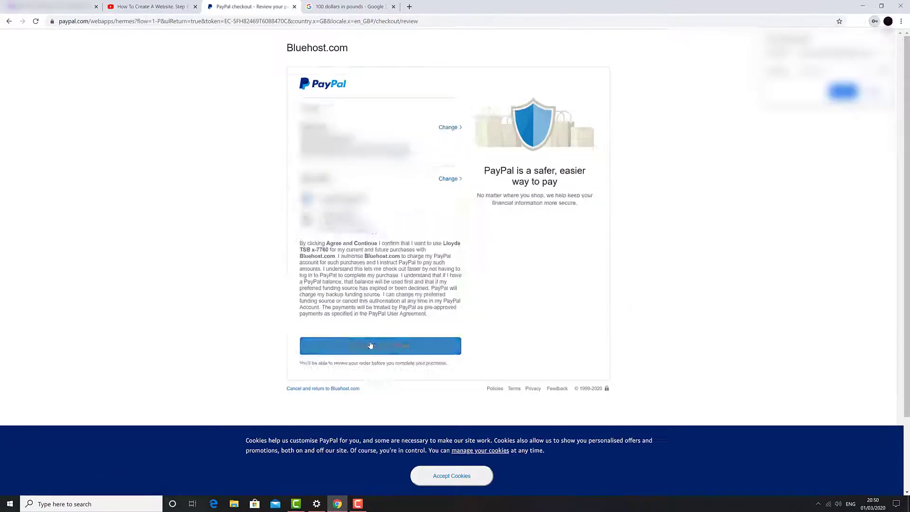
{"action": "left_click", "coordinate": [369, 345]}
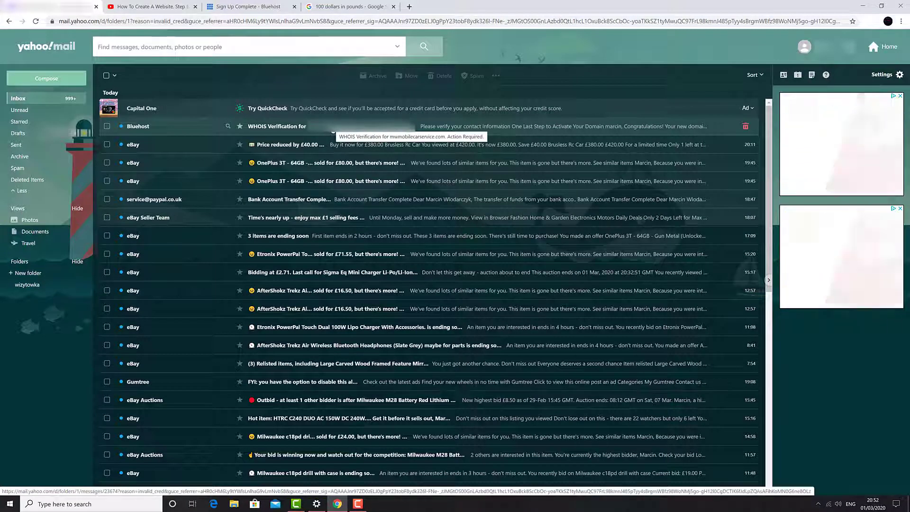
Step: Open Bluehost's WHOIS Verification email and verify the domain contact address
{"action": "left_click", "coordinate": [333, 130]}
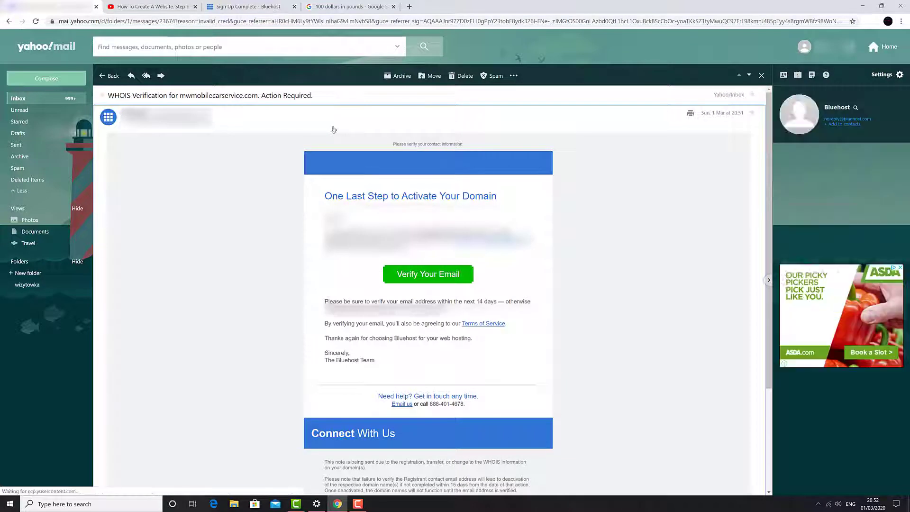
{"action": "left_click", "coordinate": [421, 276]}
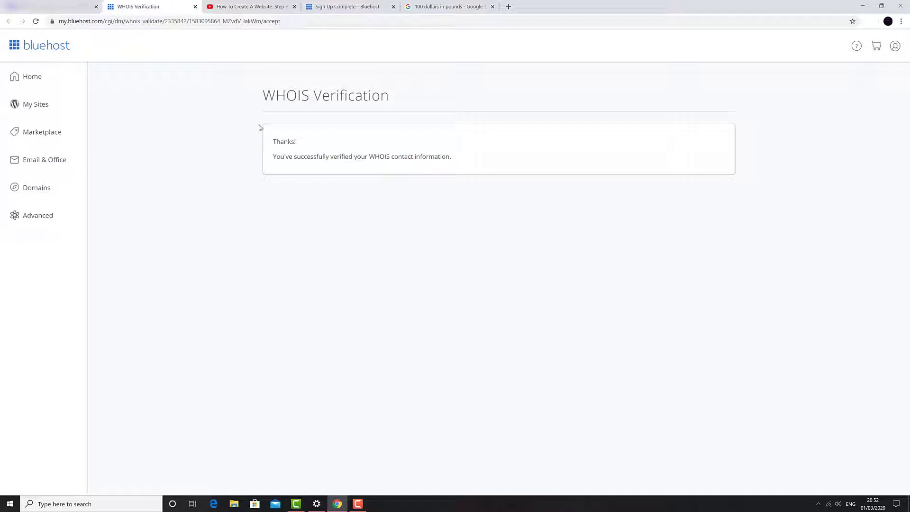
Step: Return to the Sign Up Complete page and start creating the Bluehost account
{"action": "left_click_drag", "start_coordinate": [259, 128], "coordinate": [780, 171]}
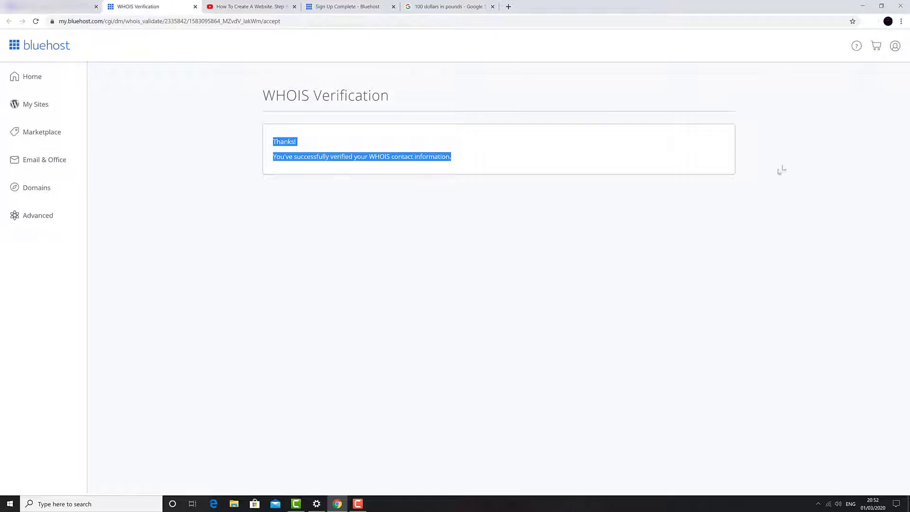
{"action": "left_click_drag", "start_coordinate": [341, 6], "coordinate": [156, 13]}
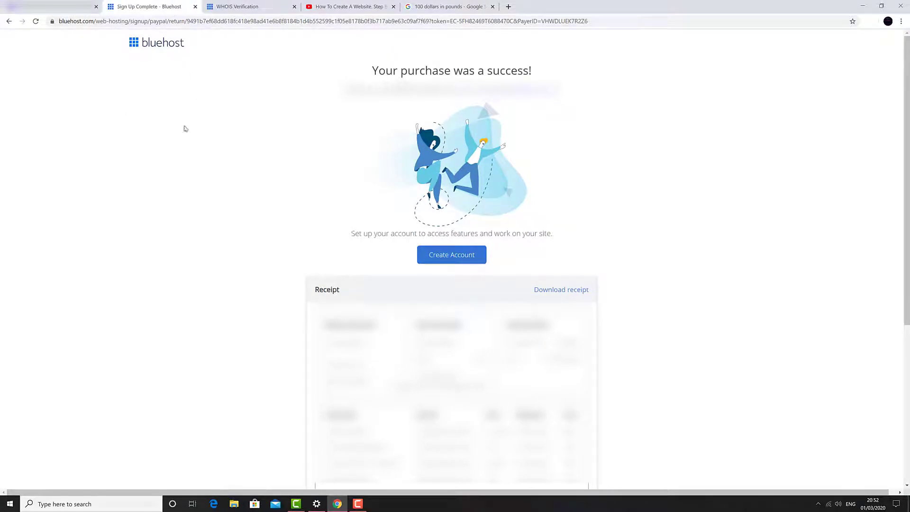
{"action": "left_click", "coordinate": [456, 255]}
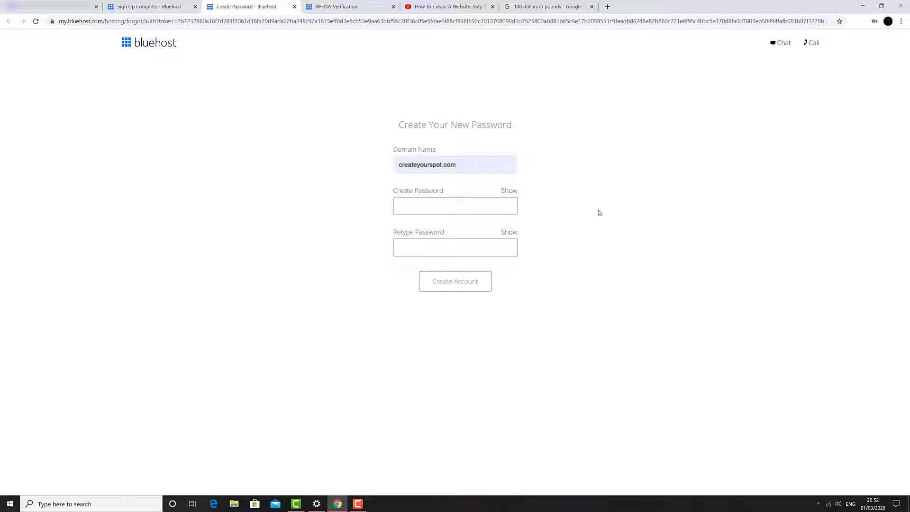
Step: Set the account password, accept the policies, create the Bluehost account and go to login
{"action": "left_click", "coordinate": [482, 203]}
{"action": "type", "text": "•••••"}
{"action": "left_click", "coordinate": [359, 273]}
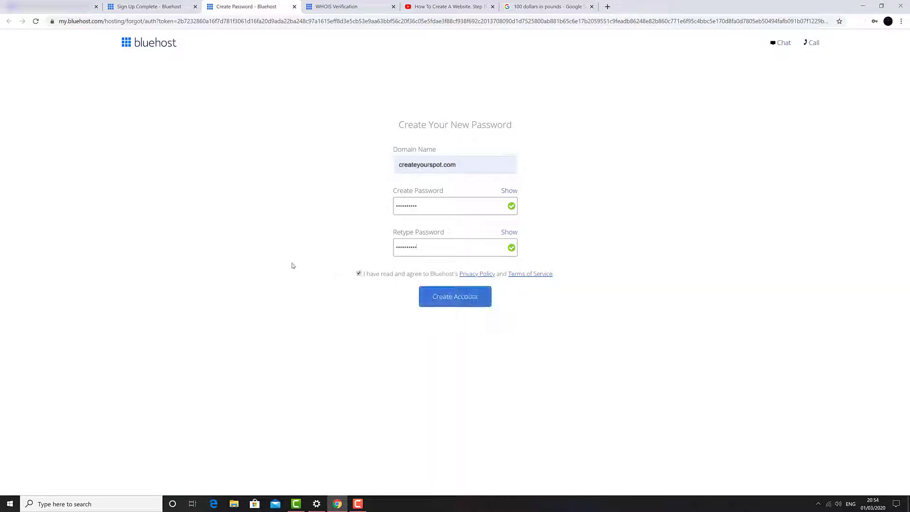
{"action": "left_click", "coordinate": [444, 299]}
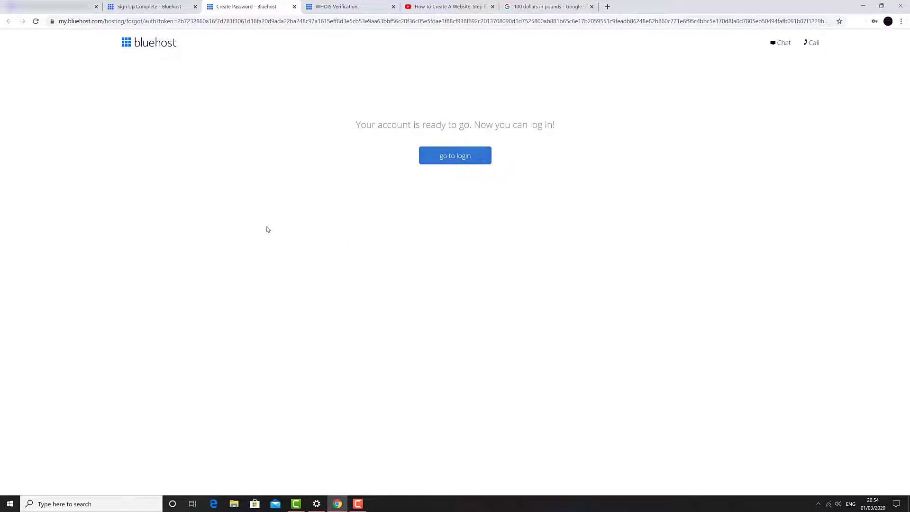
{"action": "left_click", "coordinate": [446, 163]}
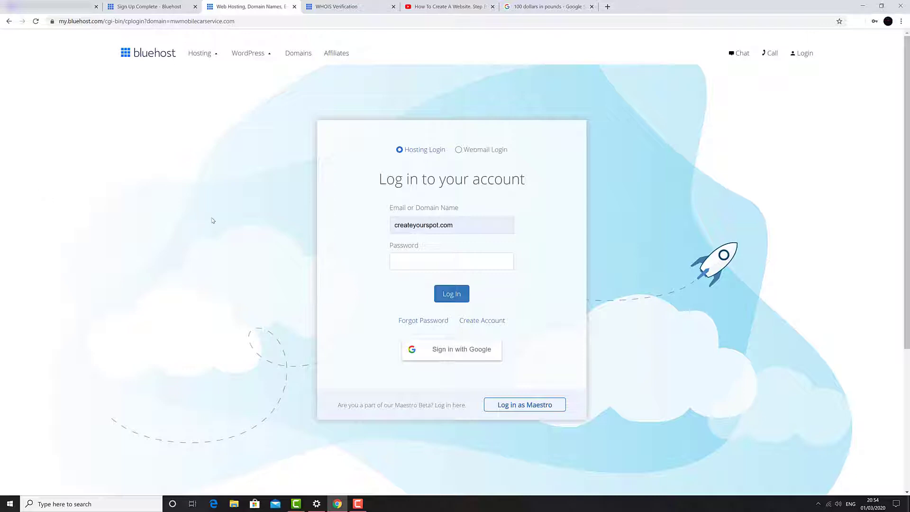
Step: Log in to Bluehost using the browser's saved password
{"action": "left_click", "coordinate": [432, 266]}
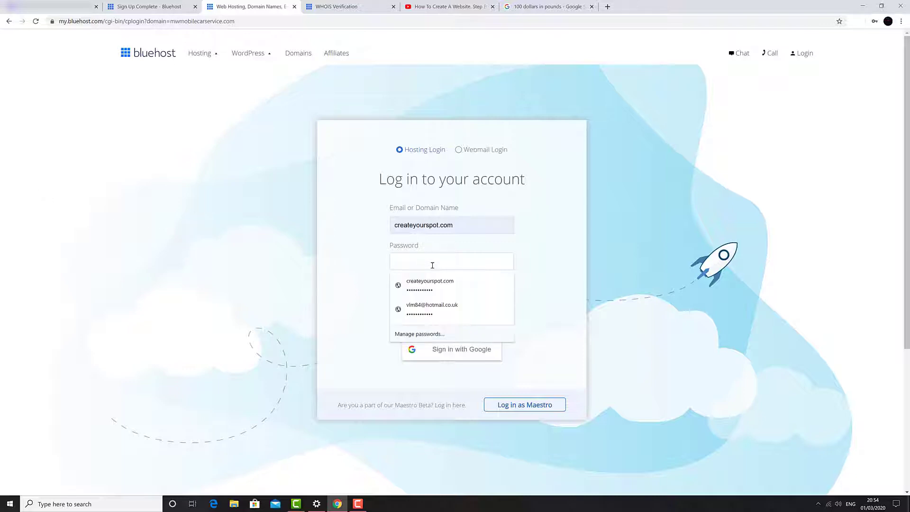
{"action": "key", "text": "Down"}
{"action": "key", "text": "Return"}
{"action": "key", "text": "Return"}
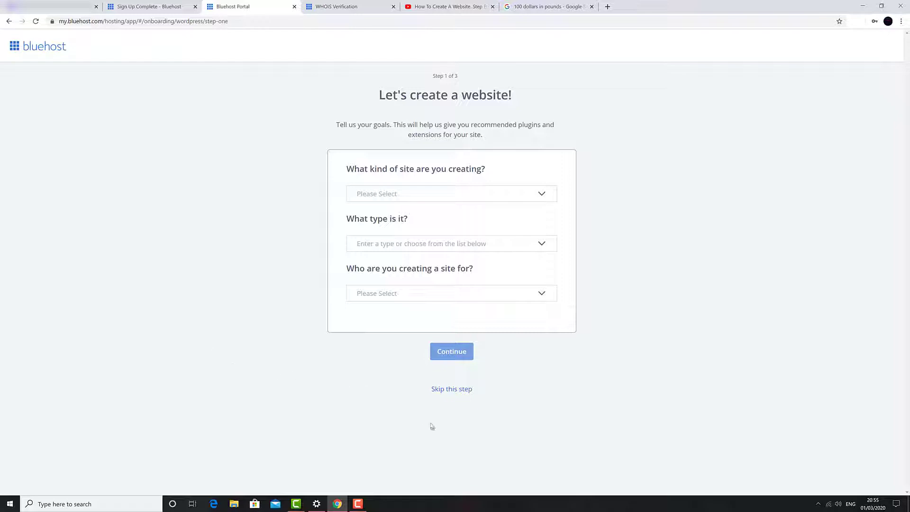
Step: Skip the site goals, site details and theme choice so WordPress installs
{"action": "left_click", "coordinate": [456, 393]}
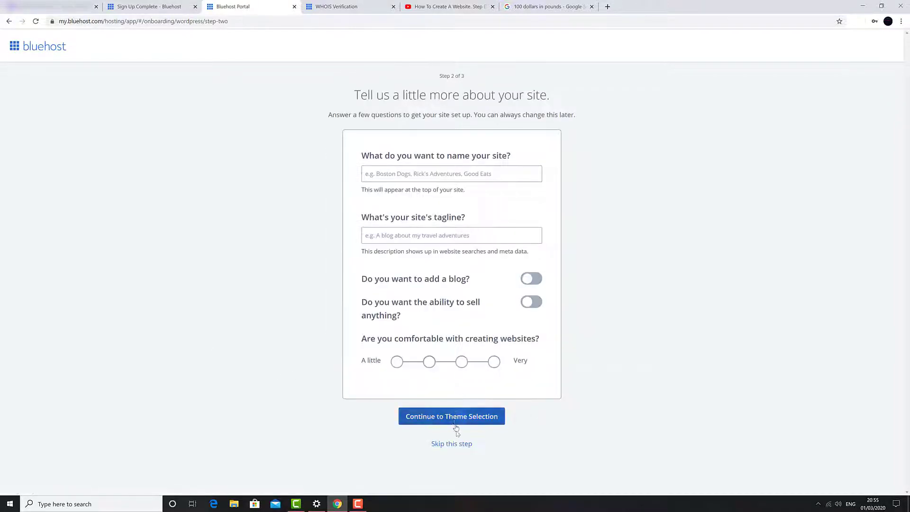
{"action": "left_click", "coordinate": [456, 446]}
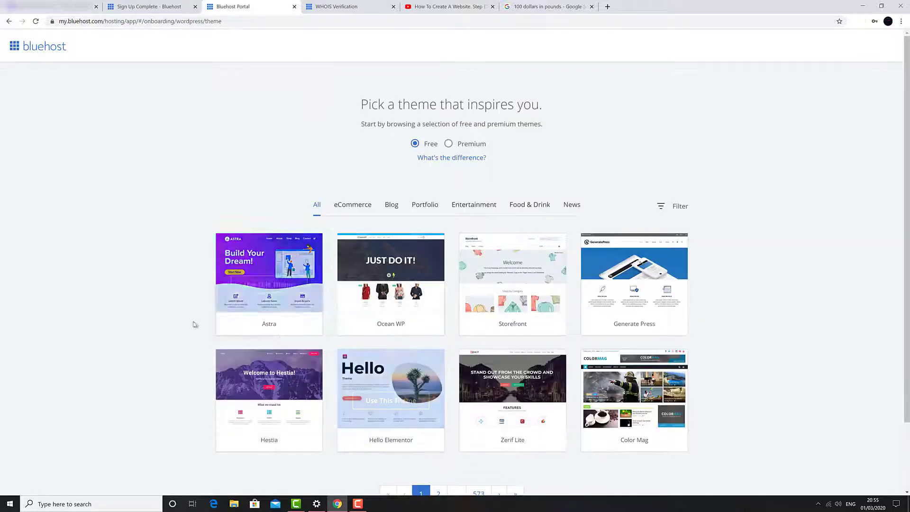
{"action": "scroll", "coordinate": [99, 172], "scroll_direction": "down", "scroll_amount": 2}
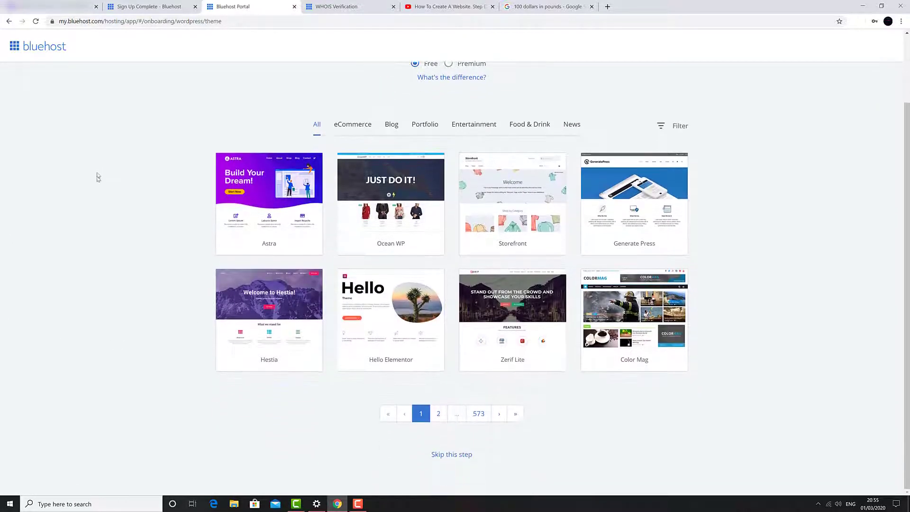
{"action": "left_click", "coordinate": [449, 455]}
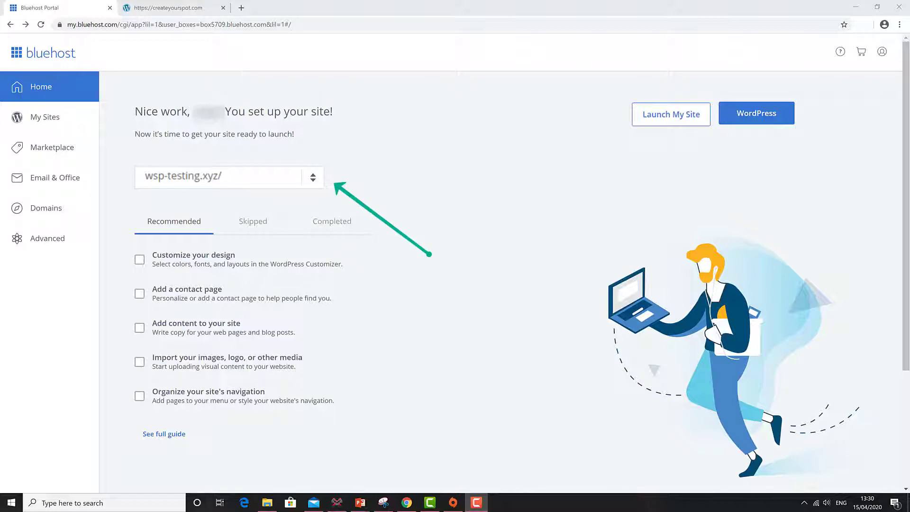
Step: Open the new site in a separate tab, then reload the Bluehost portal
{"action": "left_click", "coordinate": [671, 113]}
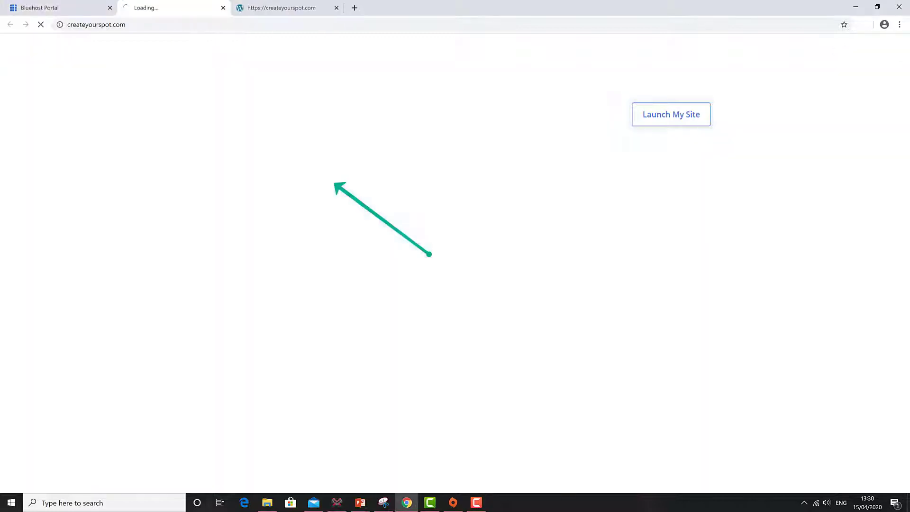
{"action": "left_click", "coordinate": [75, 8]}
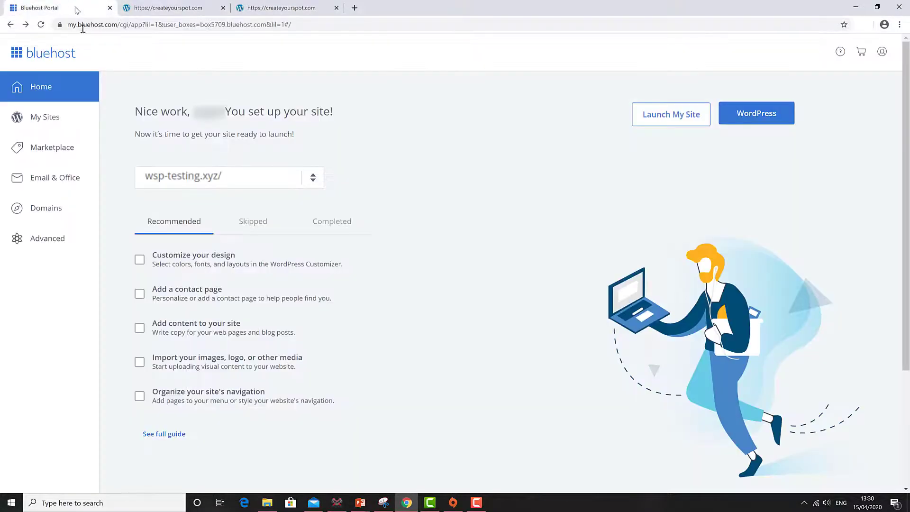
{"action": "left_click", "coordinate": [42, 25]}
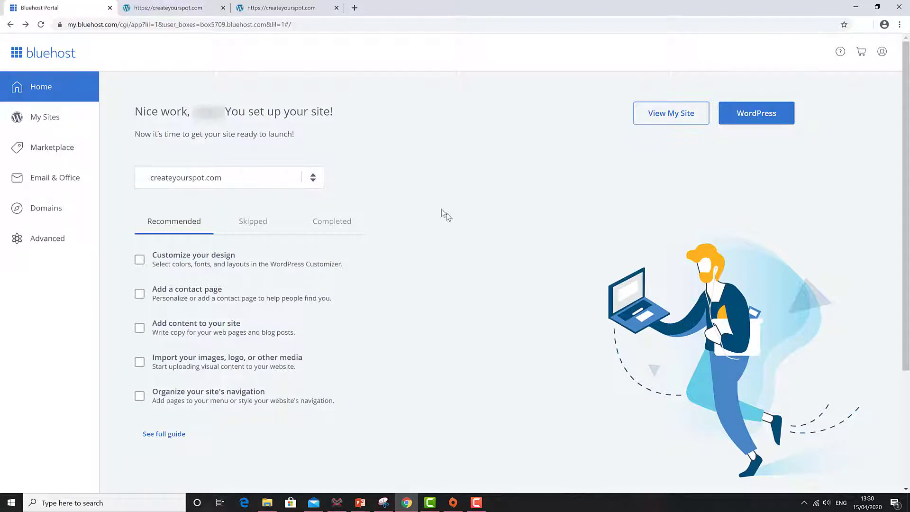
Step: Log out of Bluehost from the account menu and log back in
{"action": "left_click", "coordinate": [882, 54]}
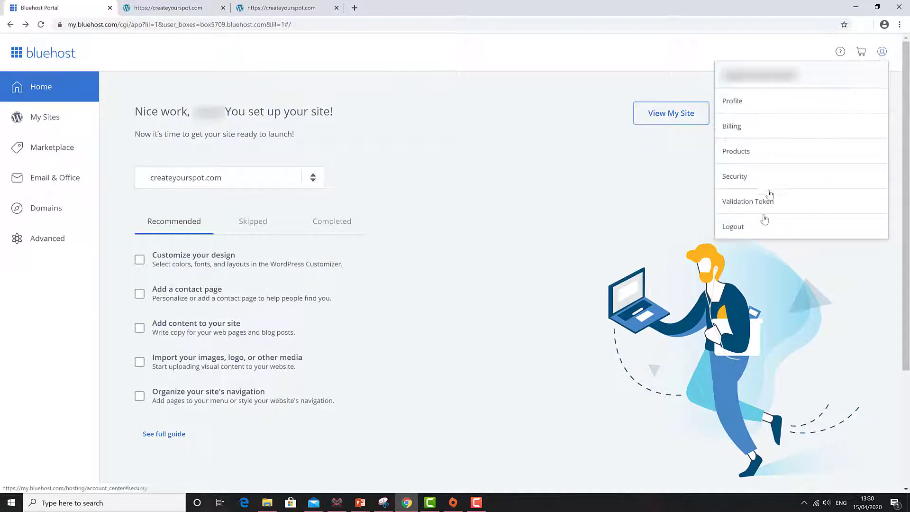
{"action": "left_click", "coordinate": [749, 229]}
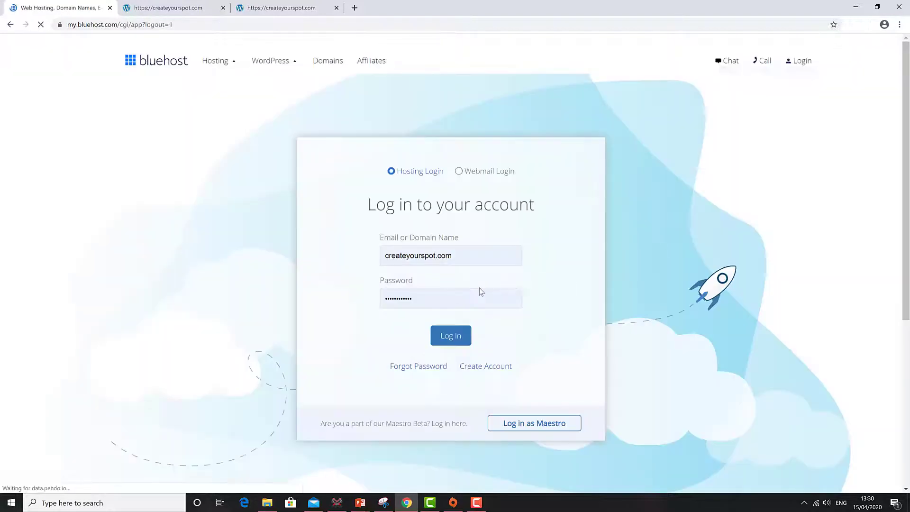
{"action": "left_click", "coordinate": [443, 336]}
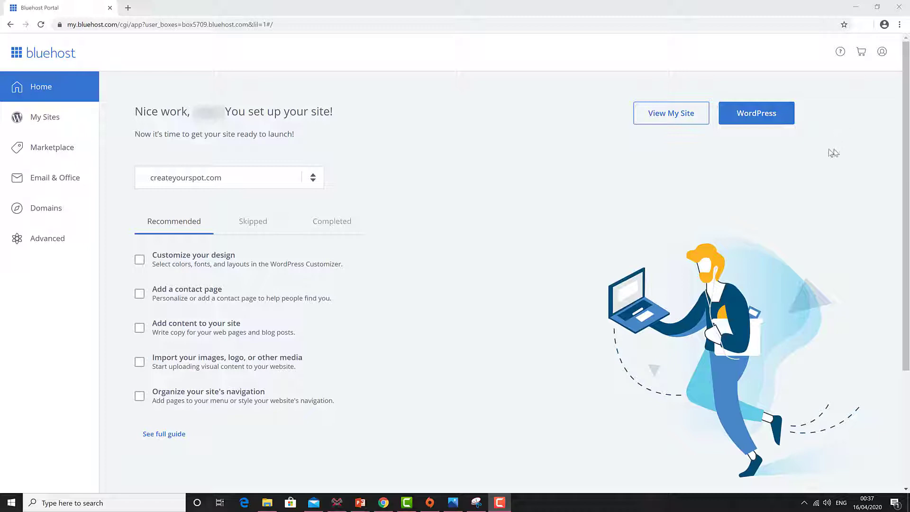
Step: Open the createyourspot.com WordPress admin Dashboard from the Bluehost portal
{"action": "left_click", "coordinate": [758, 122]}
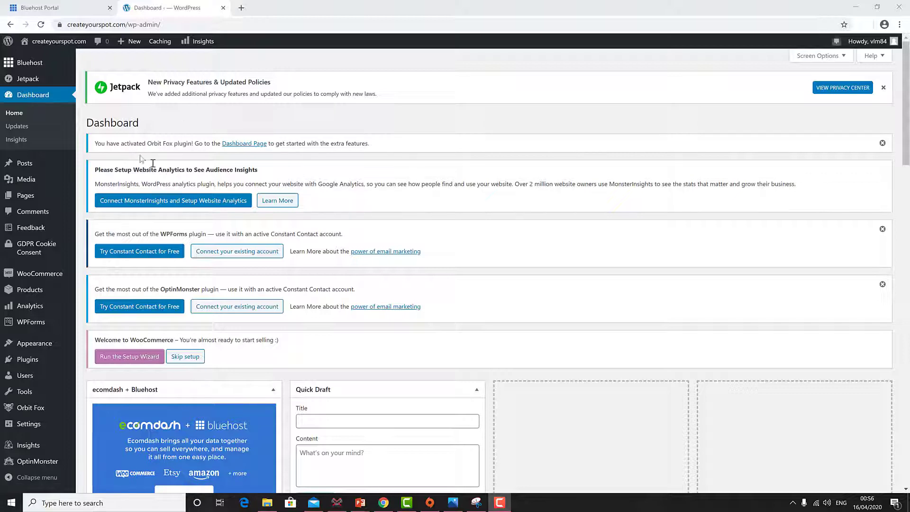
{"action": "mouse_move", "coordinate": [38, 68]}
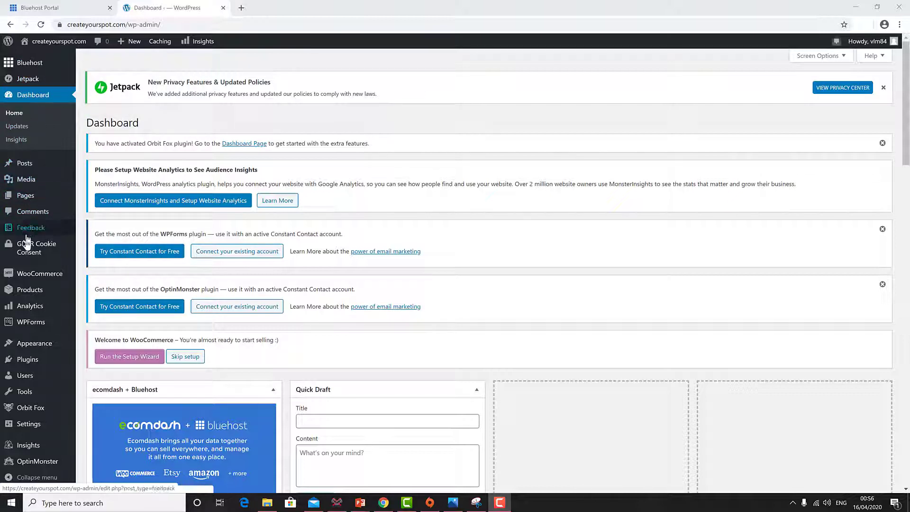
{"action": "mouse_move", "coordinate": [39, 194]}
{"action": "mouse_move", "coordinate": [48, 179]}
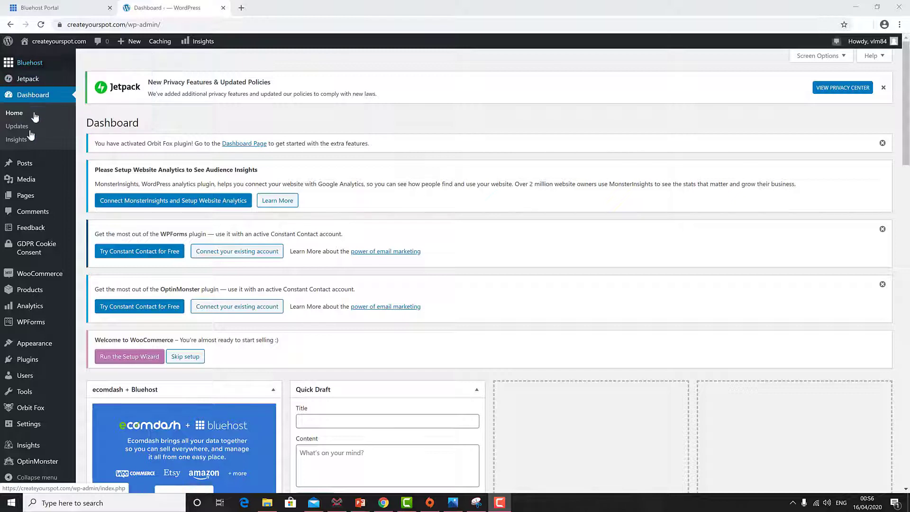
{"action": "mouse_move", "coordinate": [28, 379]}
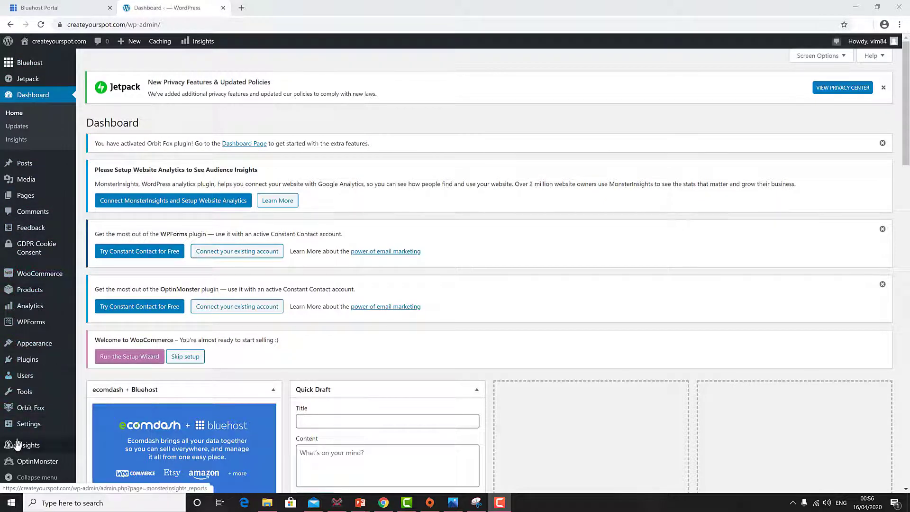
{"action": "mouse_move", "coordinate": [22, 461]}
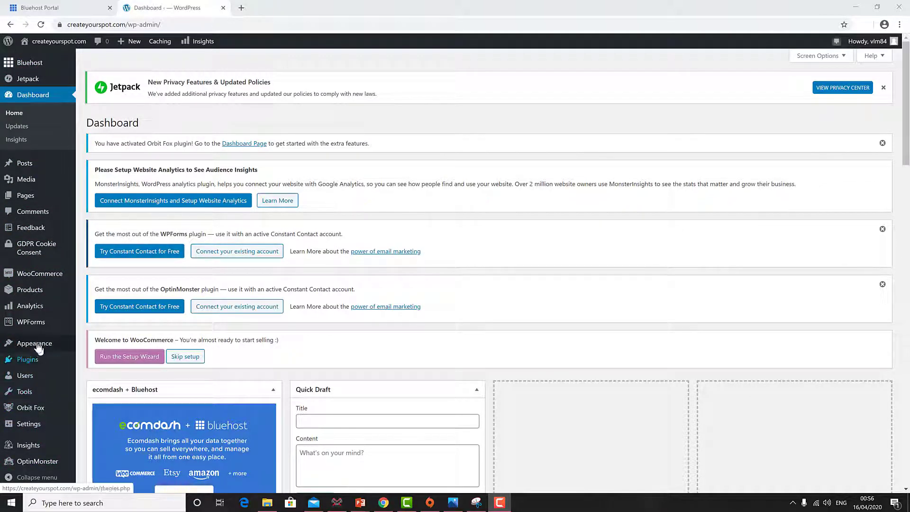
{"action": "mouse_move", "coordinate": [33, 251]}
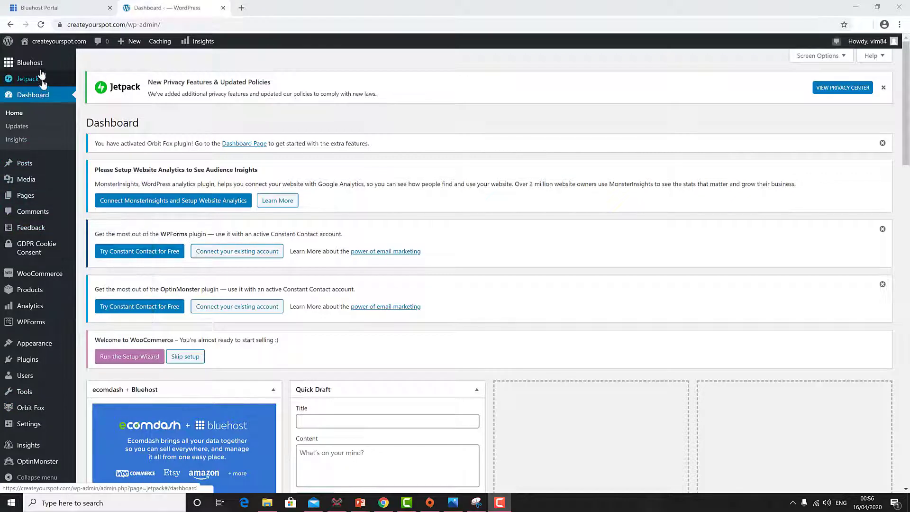
{"action": "mouse_move", "coordinate": [40, 50]}
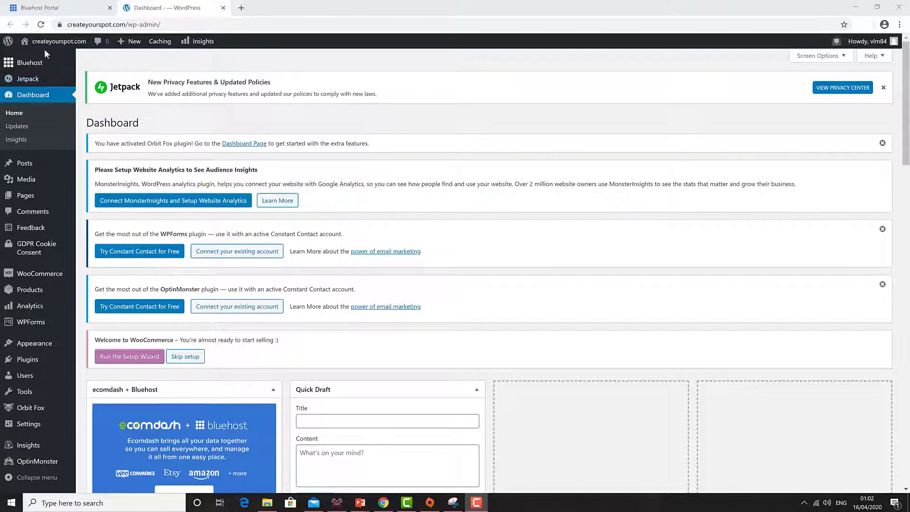
{"action": "mouse_move", "coordinate": [39, 47]}
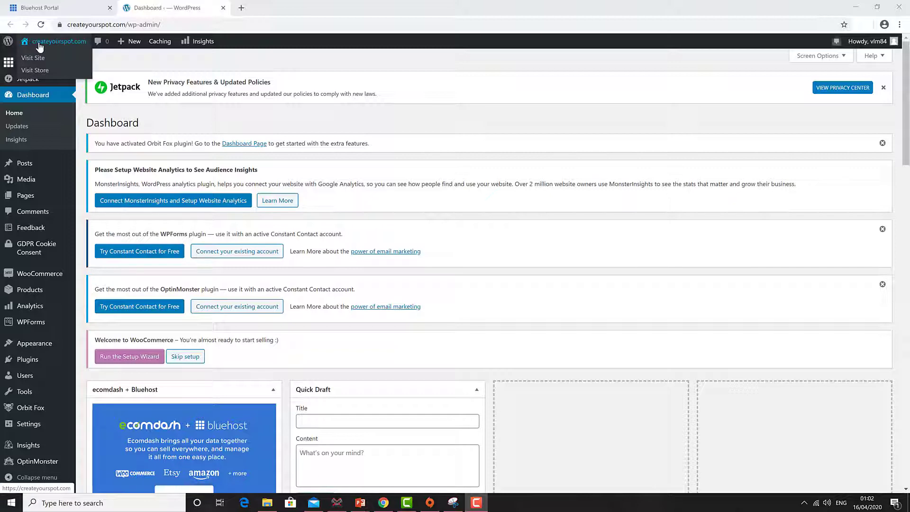
{"action": "left_click", "coordinate": [40, 46]}
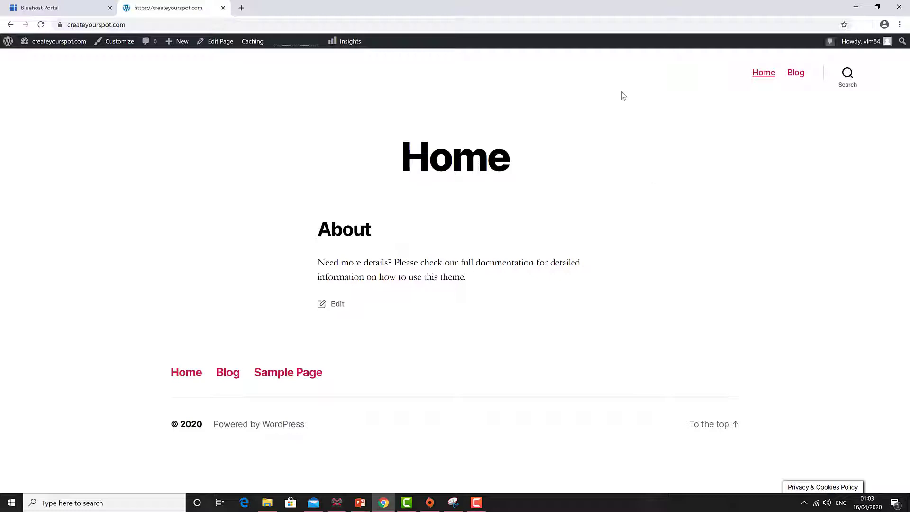
{"action": "left_click", "coordinate": [25, 46]}
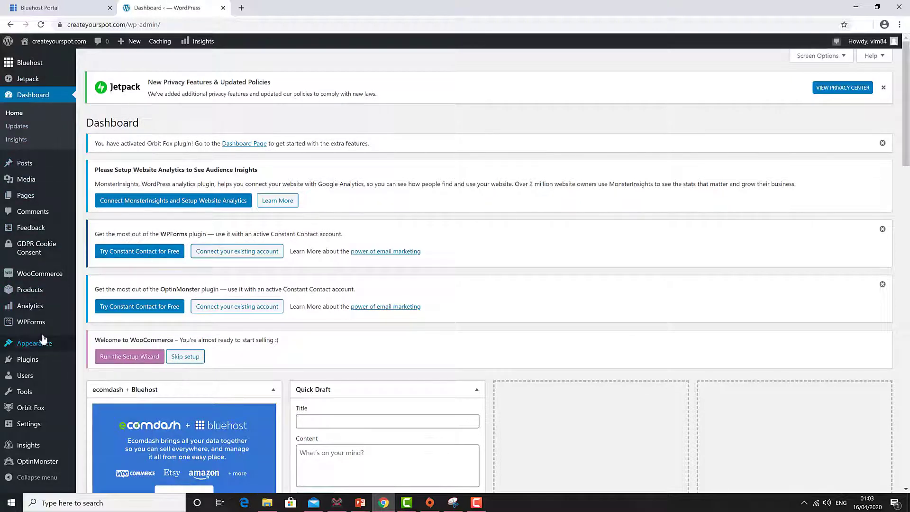
Step: Go to Appearance > Themes, choose Add New Theme, and show the Popular themes
{"action": "mouse_move", "coordinate": [39, 346]}
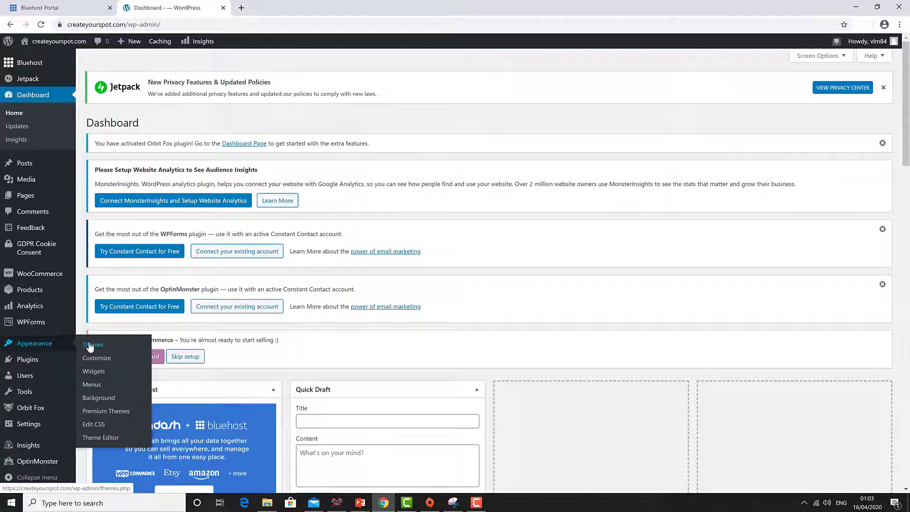
{"action": "left_click", "coordinate": [90, 345]}
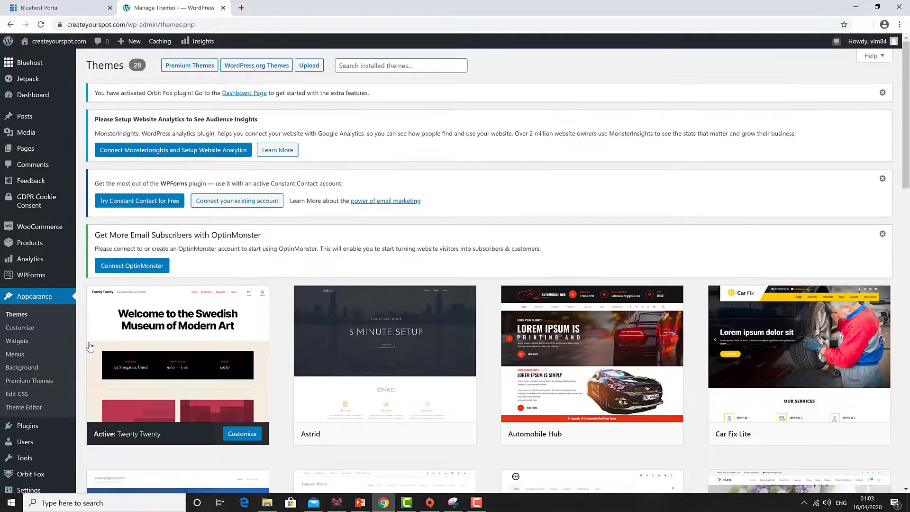
{"action": "scroll", "coordinate": [431, 255], "scroll_direction": "down", "scroll_amount": 5}
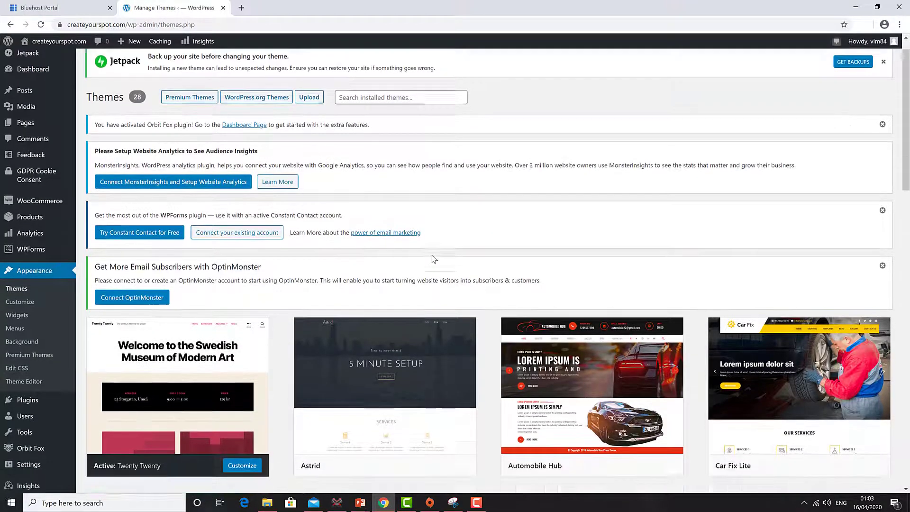
{"action": "scroll", "coordinate": [432, 258], "scroll_direction": "down", "scroll_amount": 20}
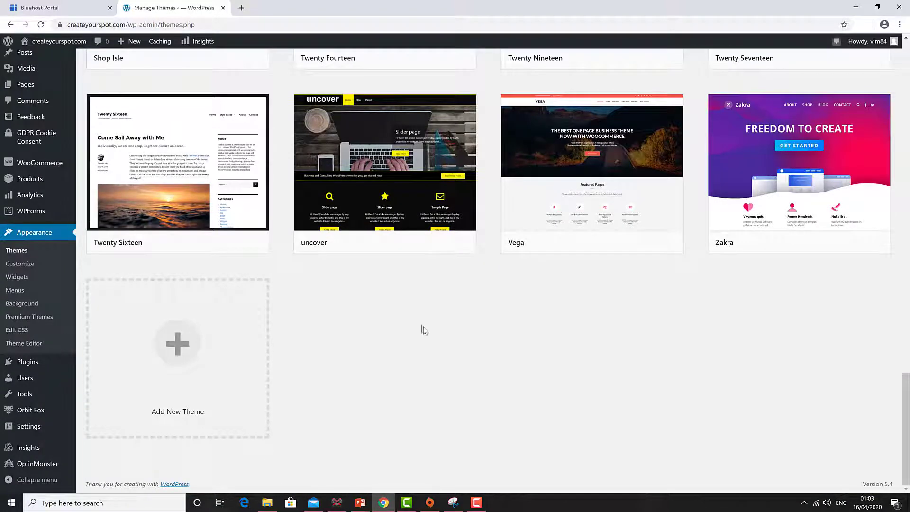
{"action": "left_click", "coordinate": [177, 348]}
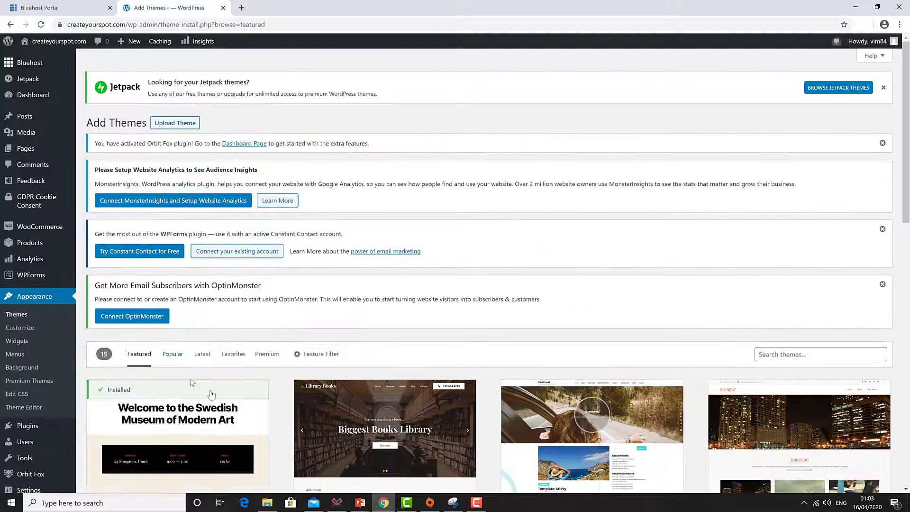
{"action": "scroll", "coordinate": [227, 405], "scroll_direction": "down", "scroll_amount": 6}
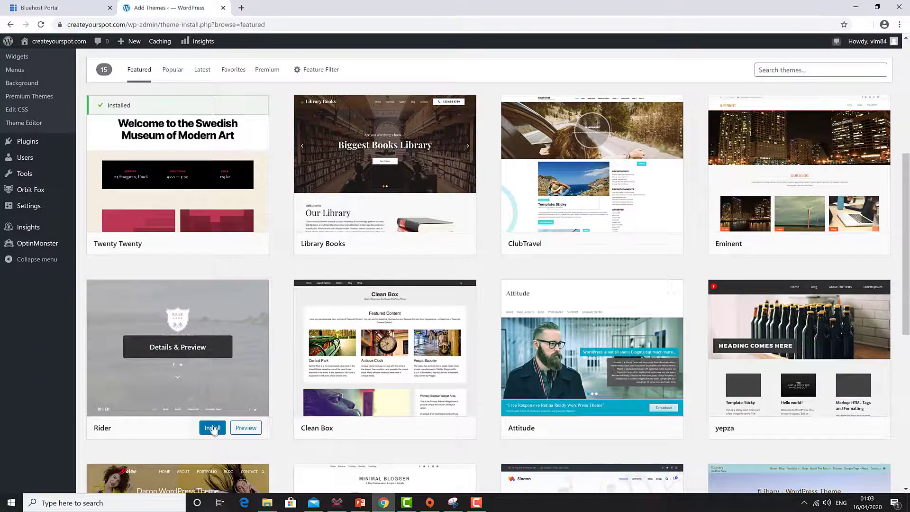
{"action": "scroll", "coordinate": [212, 418], "scroll_direction": "up", "scroll_amount": 3}
{"action": "scroll", "coordinate": [239, 394], "scroll_direction": "up", "scroll_amount": 3}
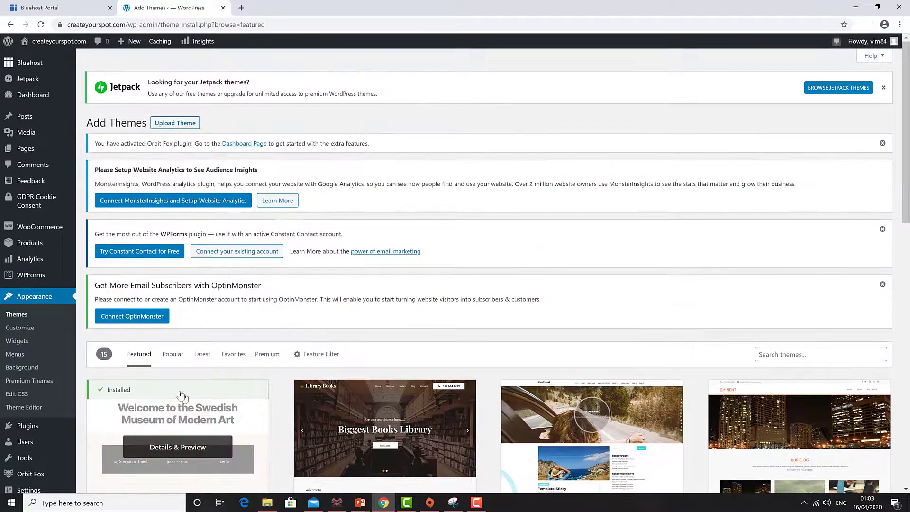
{"action": "left_click", "coordinate": [171, 356]}
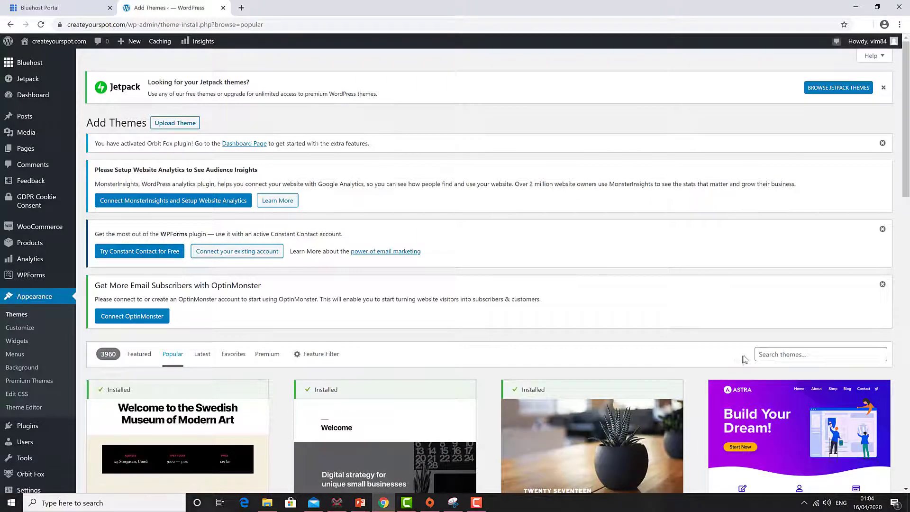
Step: Search themes for 'hestia', then install and activate the Hestia theme
{"action": "left_click", "coordinate": [766, 353]}
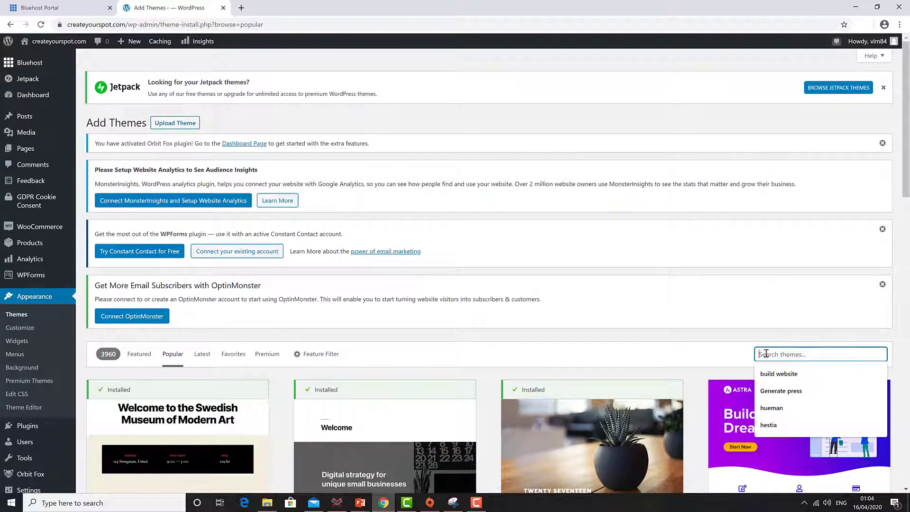
{"action": "type", "text": "he"}
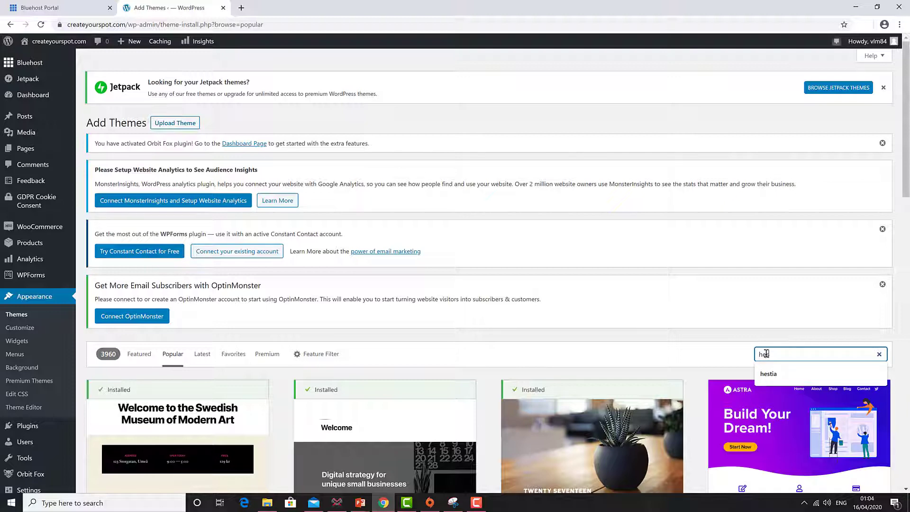
{"action": "type", "text": "stia"}
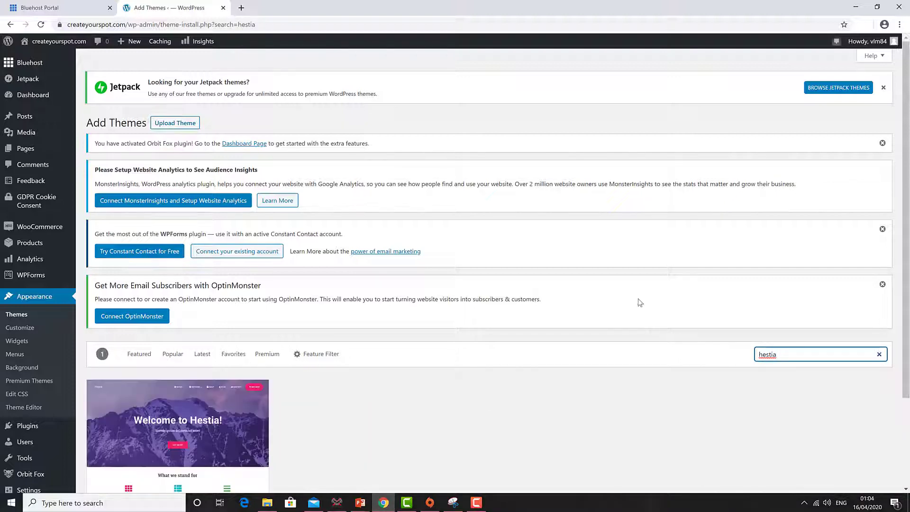
{"action": "scroll", "coordinate": [474, 294], "scroll_direction": "down", "scroll_amount": 3}
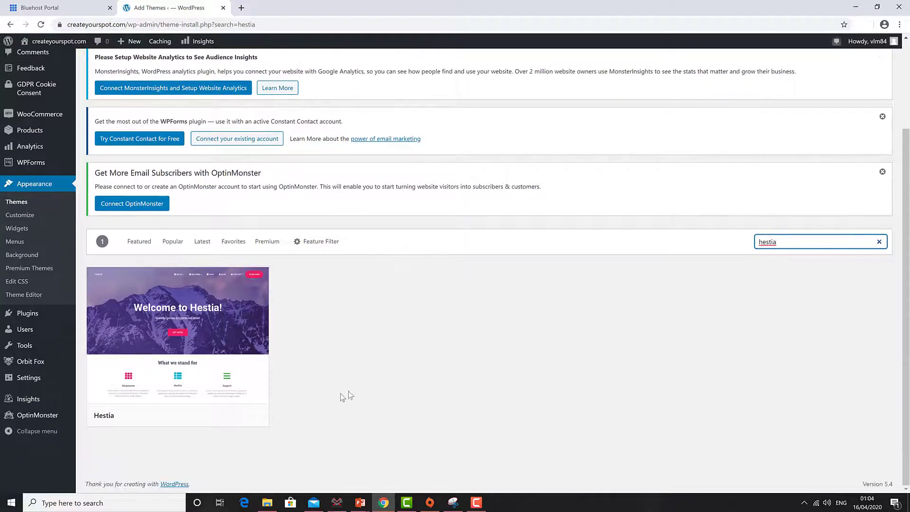
{"action": "mouse_move", "coordinate": [185, 322]}
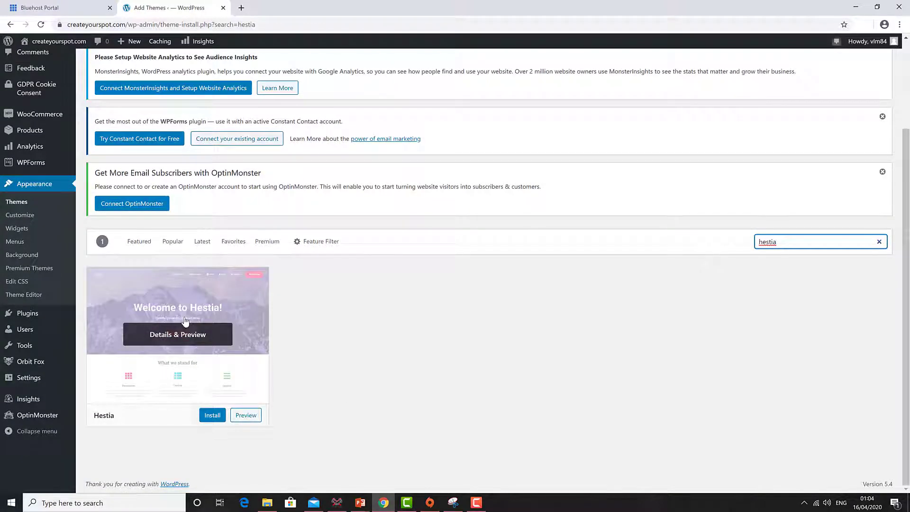
{"action": "left_click", "coordinate": [212, 418]}
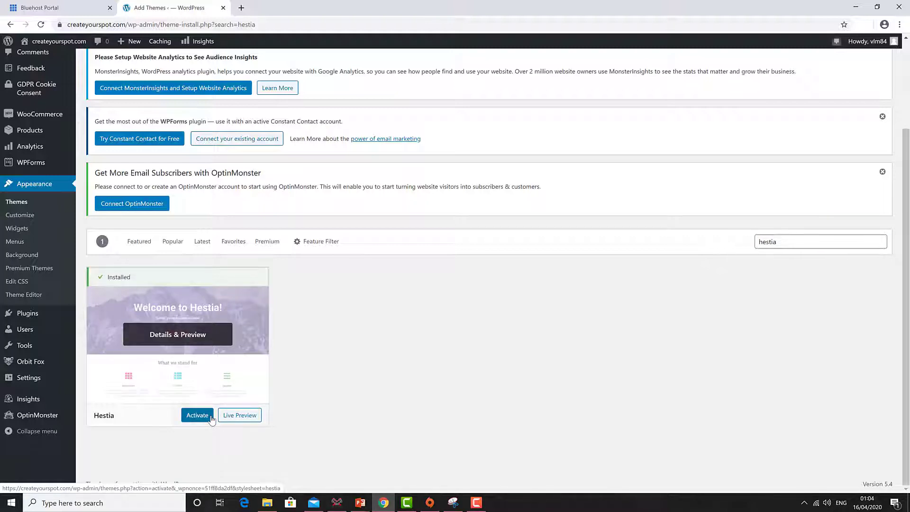
{"action": "left_click", "coordinate": [193, 414]}
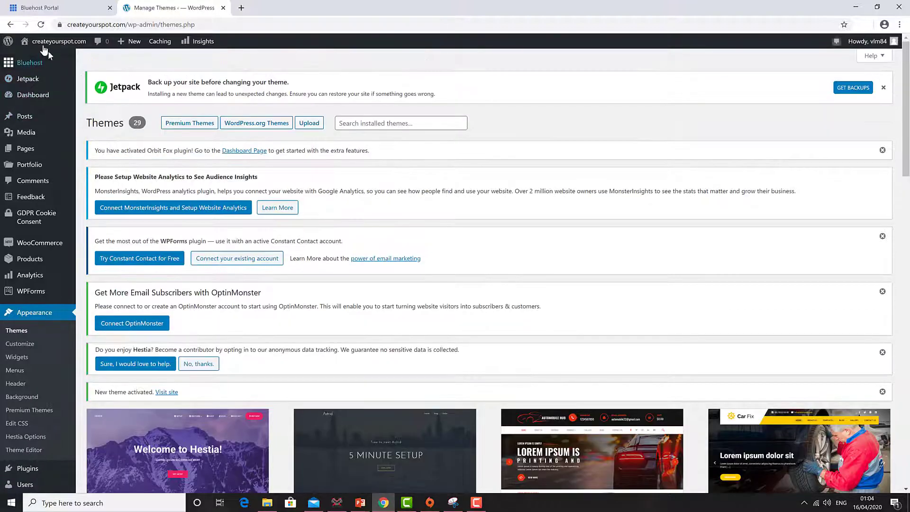
Step: Visit the live site to see the Hestia teddy-bear header, then return to the Dashboard
{"action": "mouse_move", "coordinate": [27, 44]}
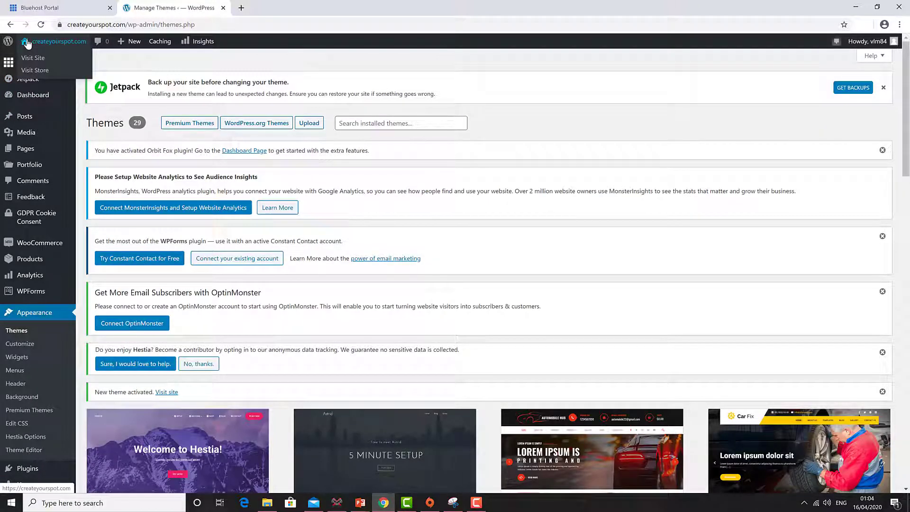
{"action": "left_click", "coordinate": [27, 43]}
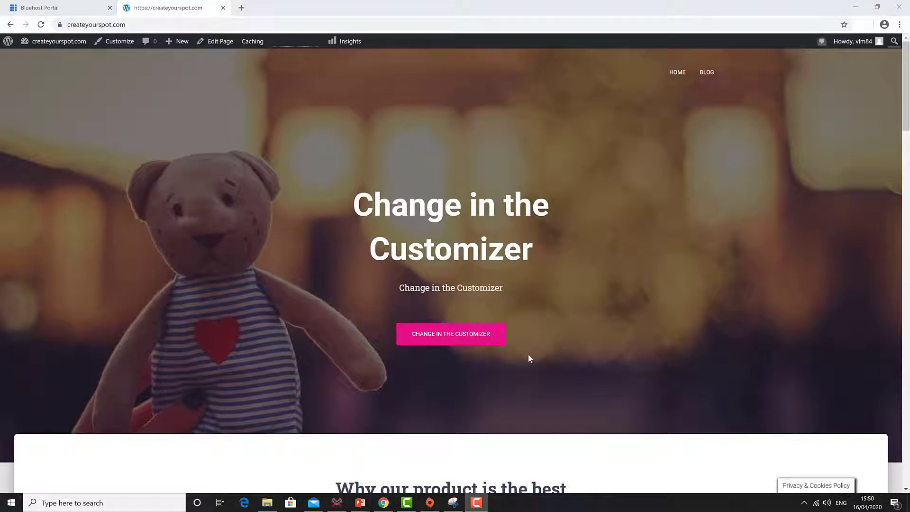
{"action": "left_click", "coordinate": [39, 45]}
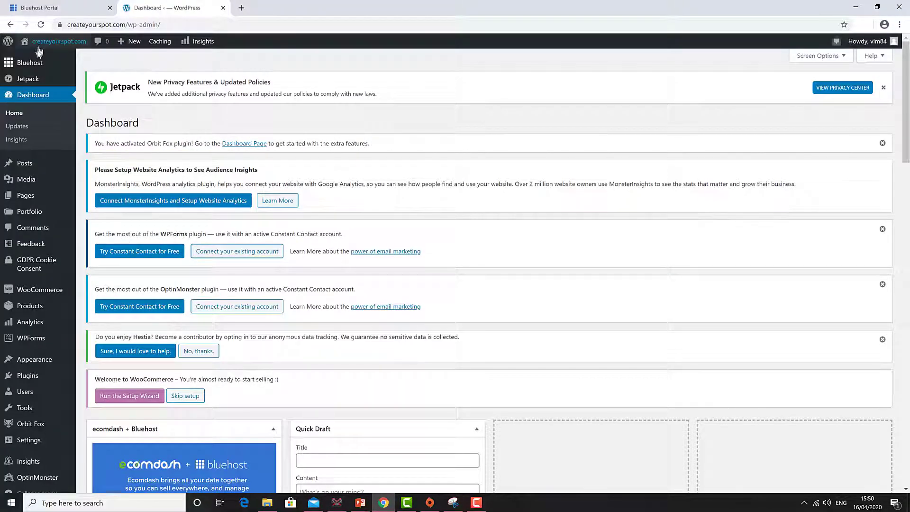
Step: Create a new page titled 'Tutorials' and publish it
{"action": "mouse_move", "coordinate": [23, 202]}
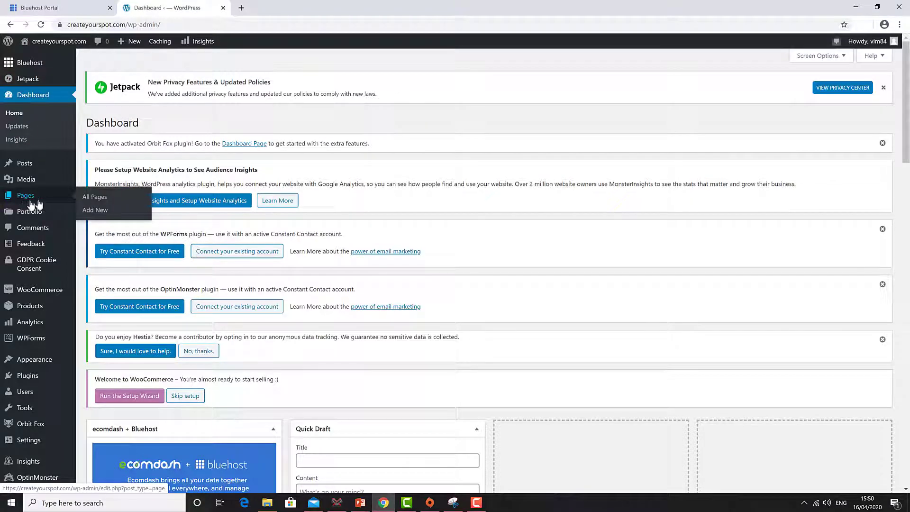
{"action": "left_click", "coordinate": [91, 211]}
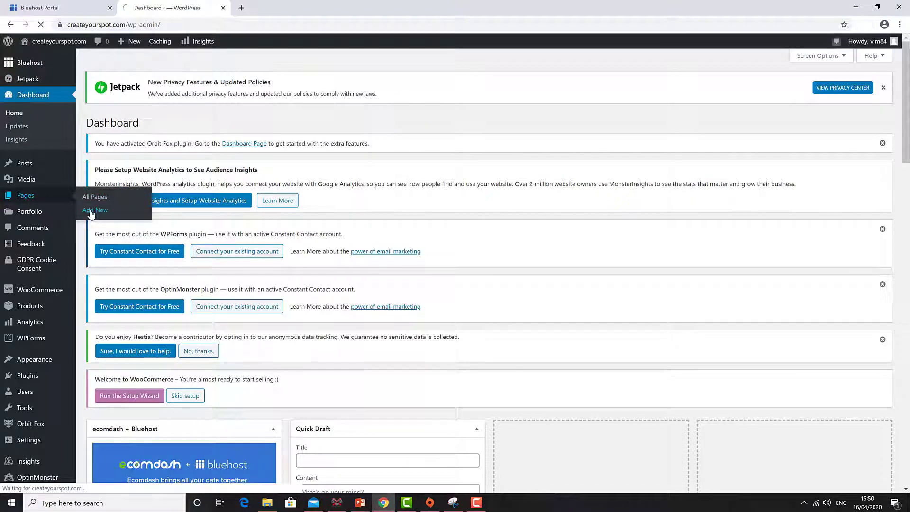
{"action": "type", "text": "Tu"}
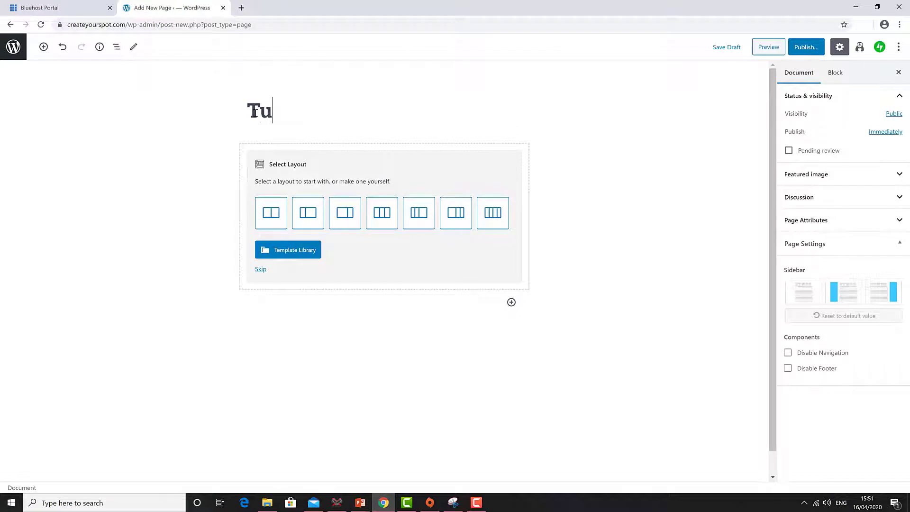
{"action": "type", "text": "torials"}
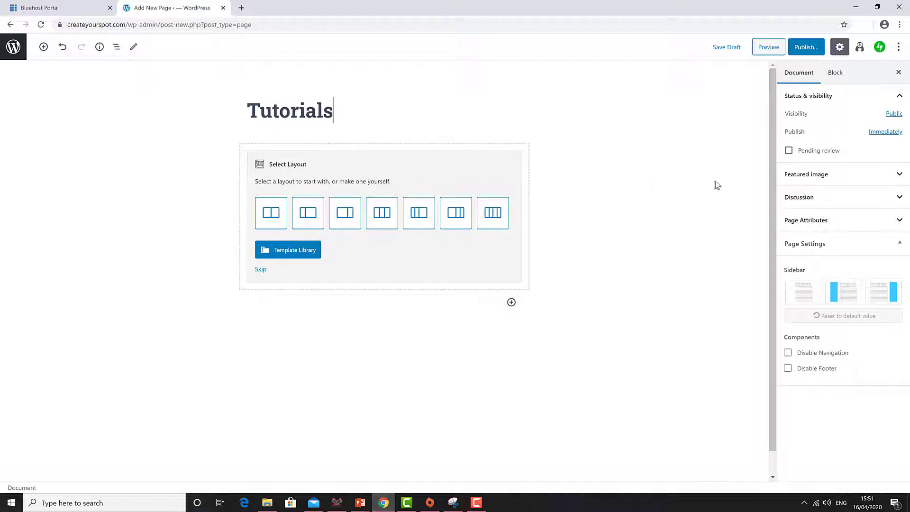
{"action": "left_click", "coordinate": [805, 49]}
{"action": "left_click", "coordinate": [840, 48]}
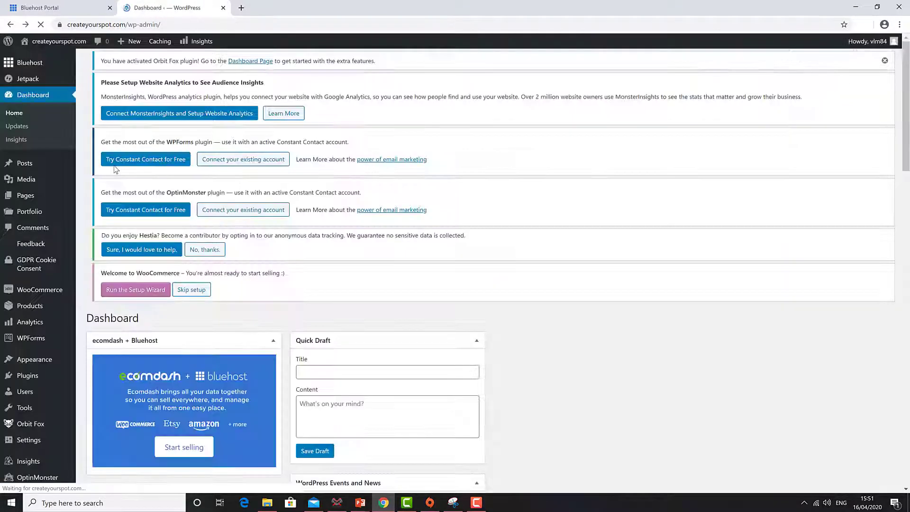
Step: Create a new page titled 'Downloads' and publish it
{"action": "mouse_move", "coordinate": [19, 216]}
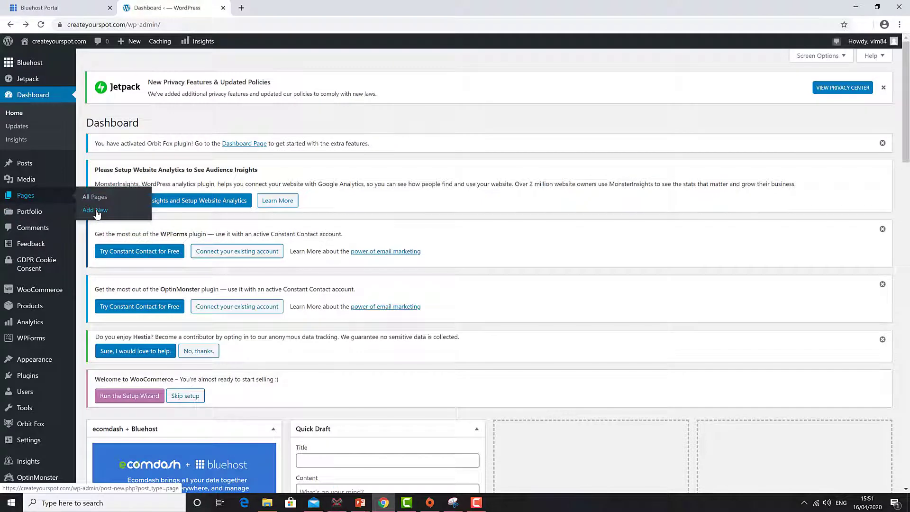
{"action": "left_click", "coordinate": [96, 211]}
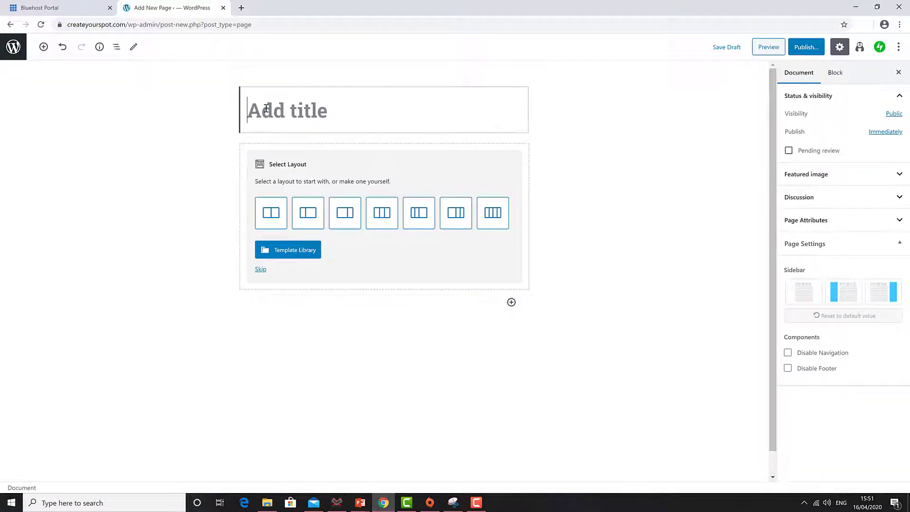
{"action": "type", "text": "Down"}
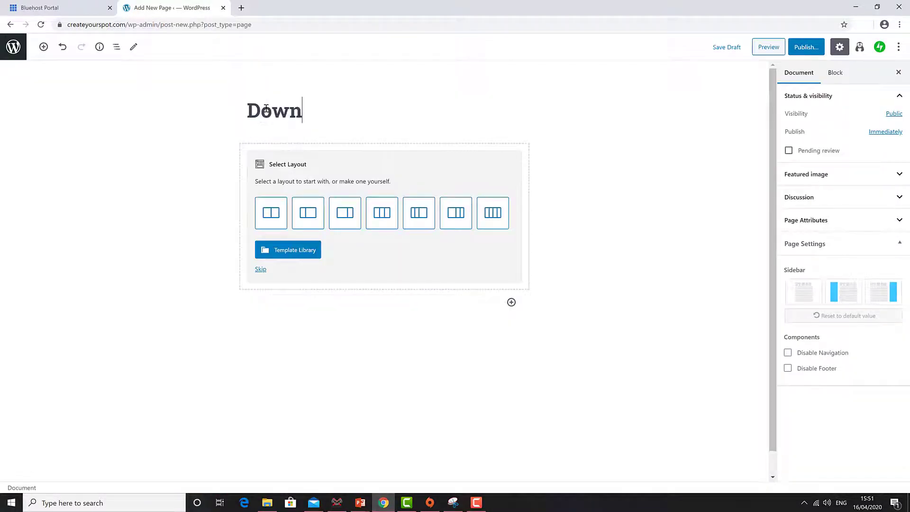
{"action": "type", "text": "loads"}
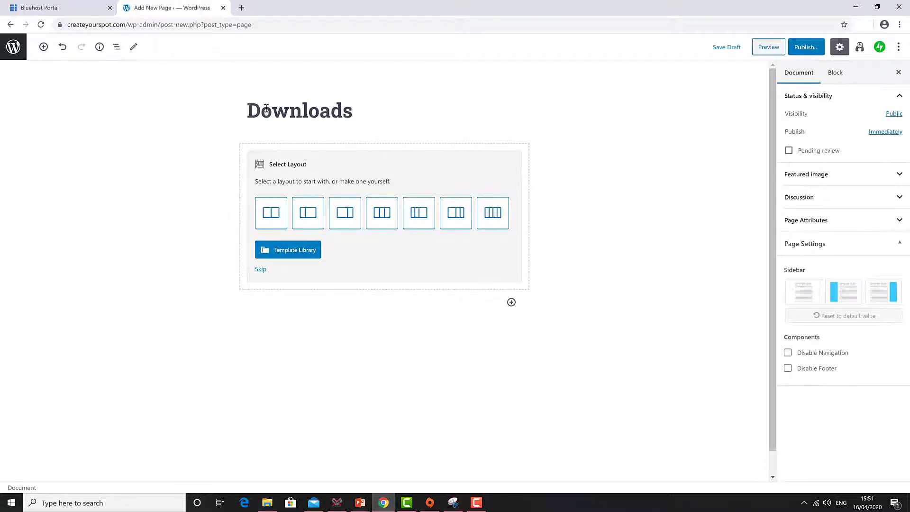
{"action": "left_click", "coordinate": [810, 47]}
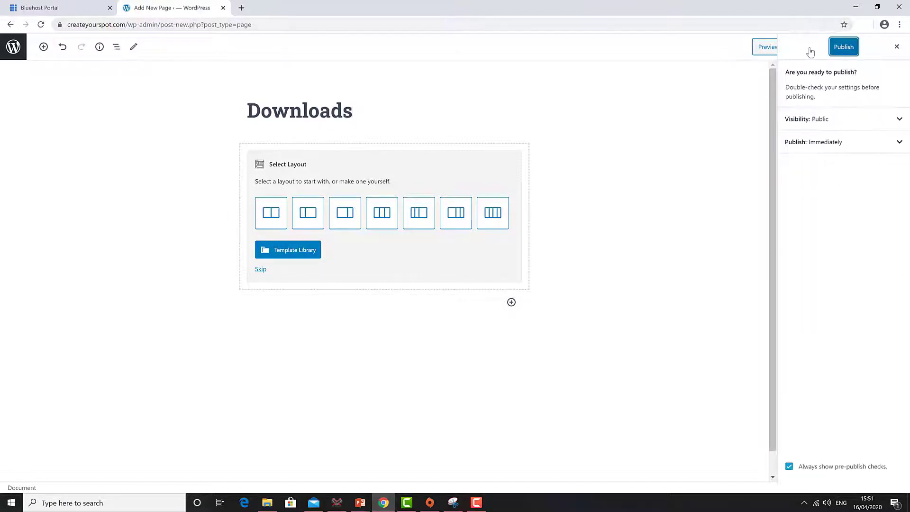
{"action": "left_click", "coordinate": [844, 49]}
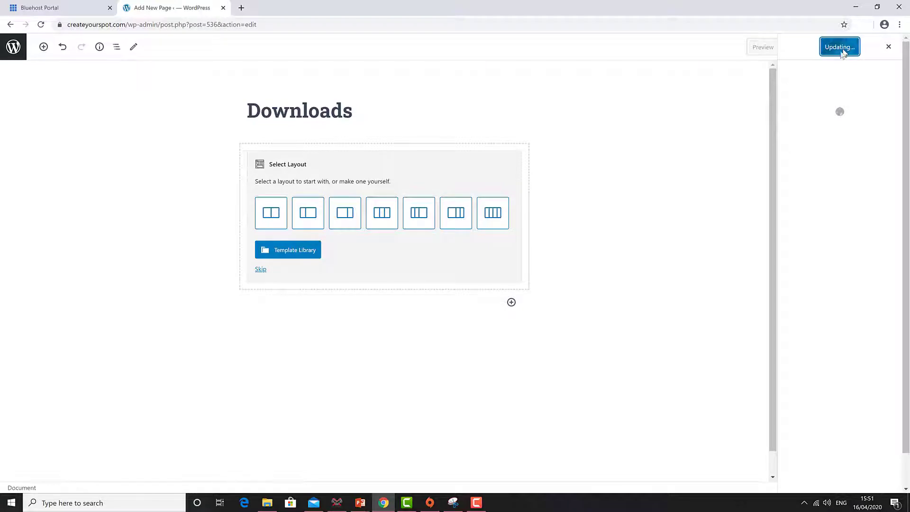
Step: Create a new page titled 'About' and publish it
{"action": "left_click", "coordinate": [10, 25]}
{"action": "mouse_move", "coordinate": [28, 195]}
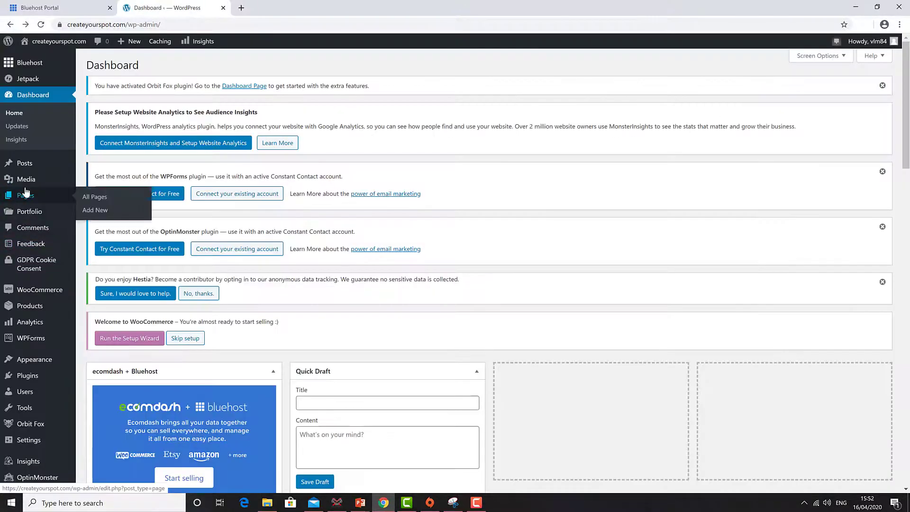
{"action": "left_click", "coordinate": [102, 210]}
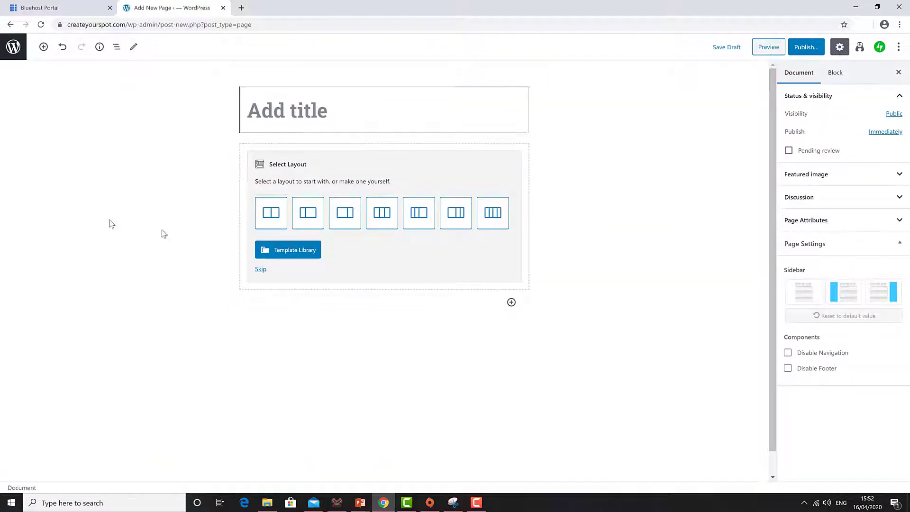
{"action": "left_click", "coordinate": [293, 123]}
{"action": "type", "text": "Ab"}
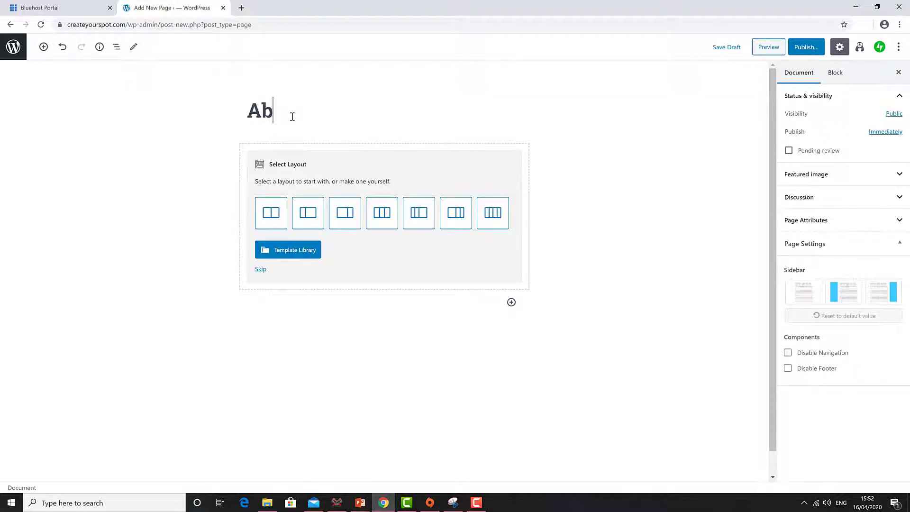
{"action": "type", "text": "out"}
{"action": "left_click", "coordinate": [803, 51]}
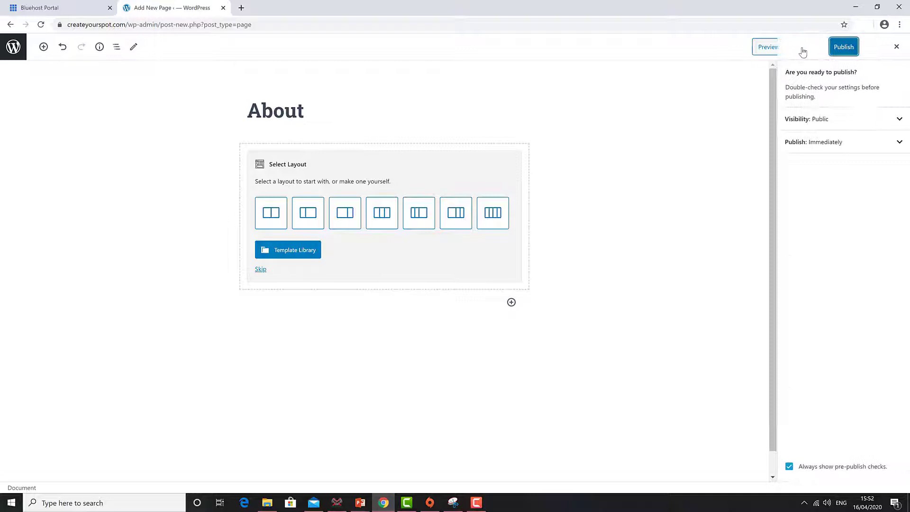
{"action": "left_click", "coordinate": [839, 47]}
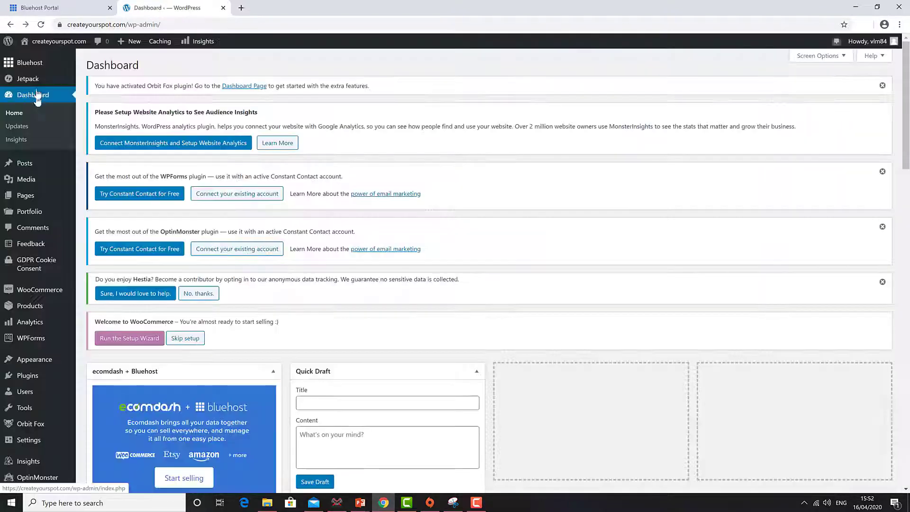
{"action": "left_click", "coordinate": [43, 48]}
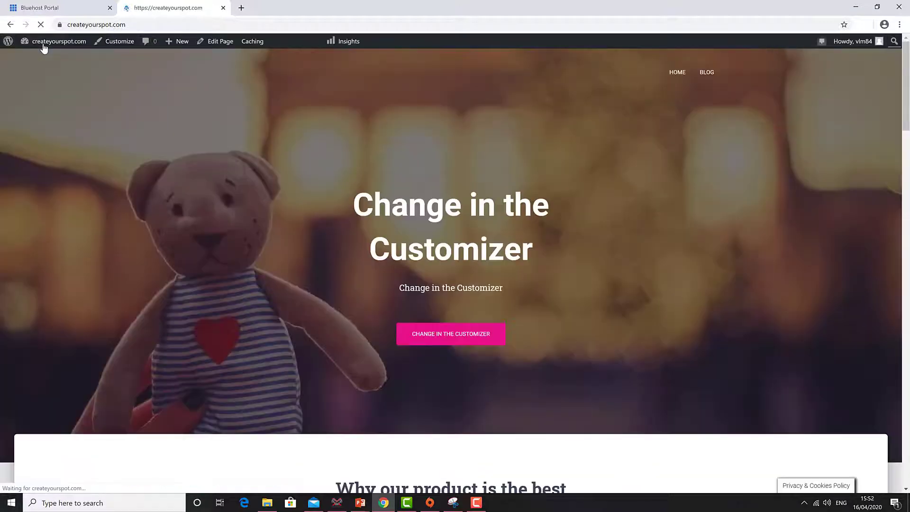
{"action": "scroll", "coordinate": [425, 171], "scroll_direction": "down", "scroll_amount": 4}
{"action": "scroll", "coordinate": [328, 200], "scroll_direction": "up", "scroll_amount": 4}
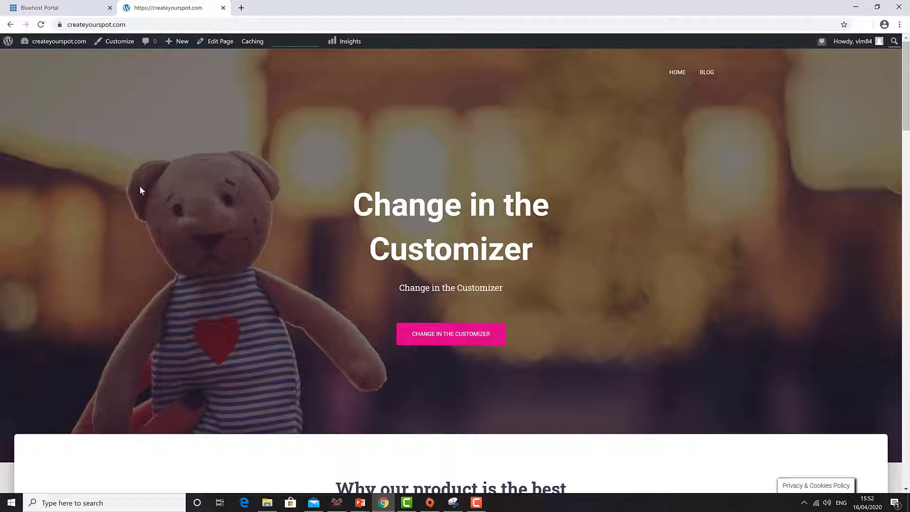
{"action": "mouse_move", "coordinate": [43, 43]}
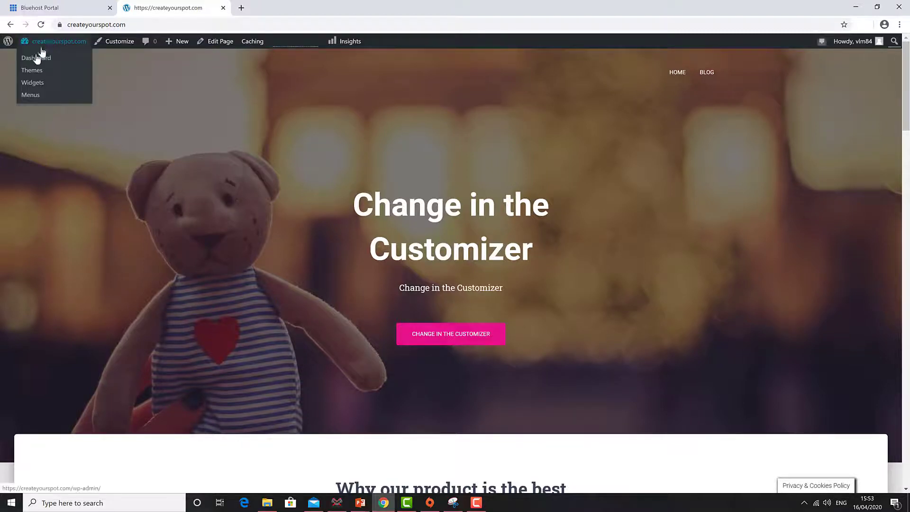
{"action": "left_click", "coordinate": [33, 58]}
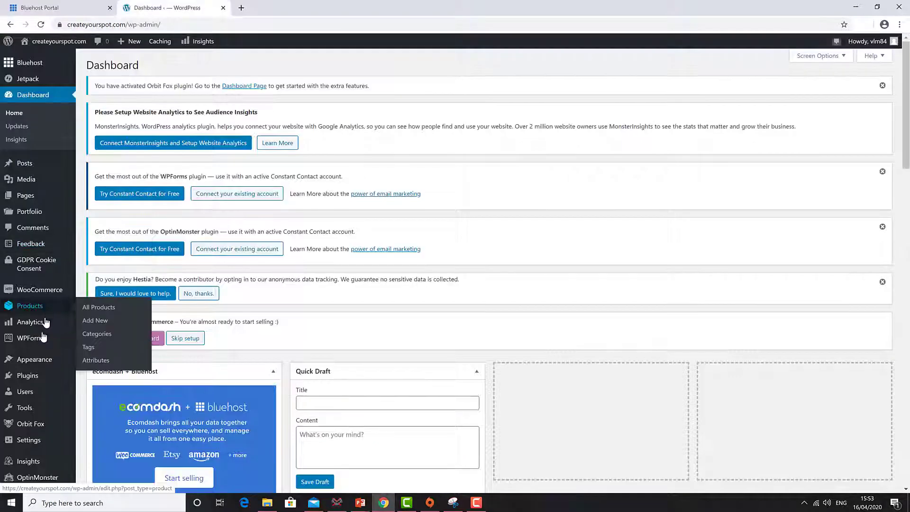
Step: Open Appearance > Menus and show the Most Recent pages list
{"action": "scroll", "coordinate": [46, 322], "scroll_direction": "down", "scroll_amount": 3}
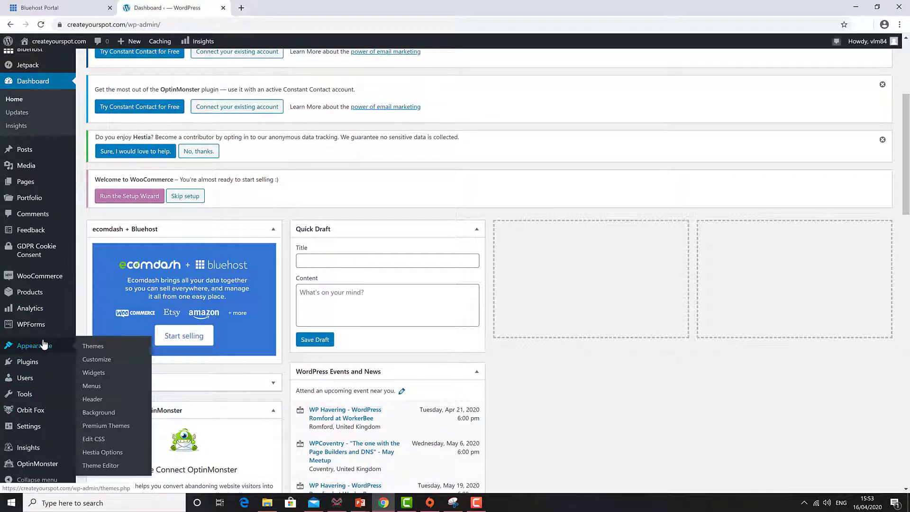
{"action": "left_click", "coordinate": [91, 386]}
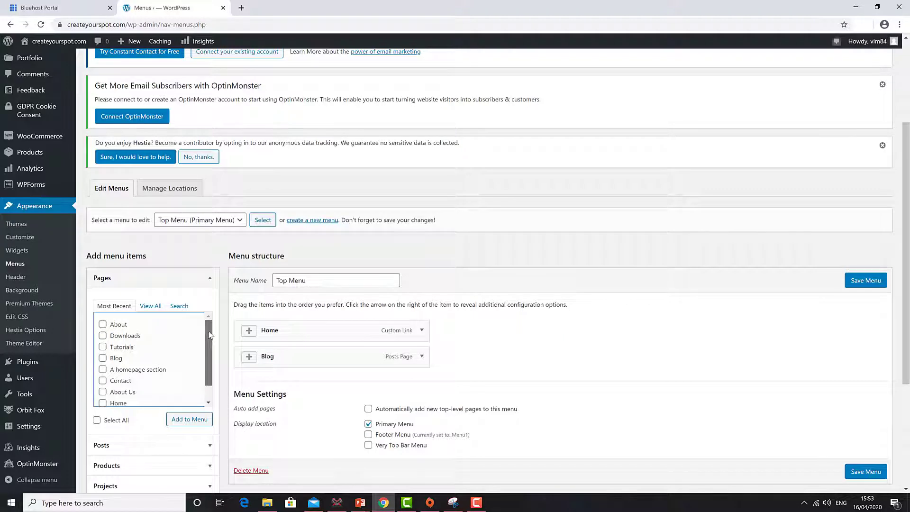
{"action": "scroll", "coordinate": [209, 336], "scroll_direction": "down", "scroll_amount": 1}
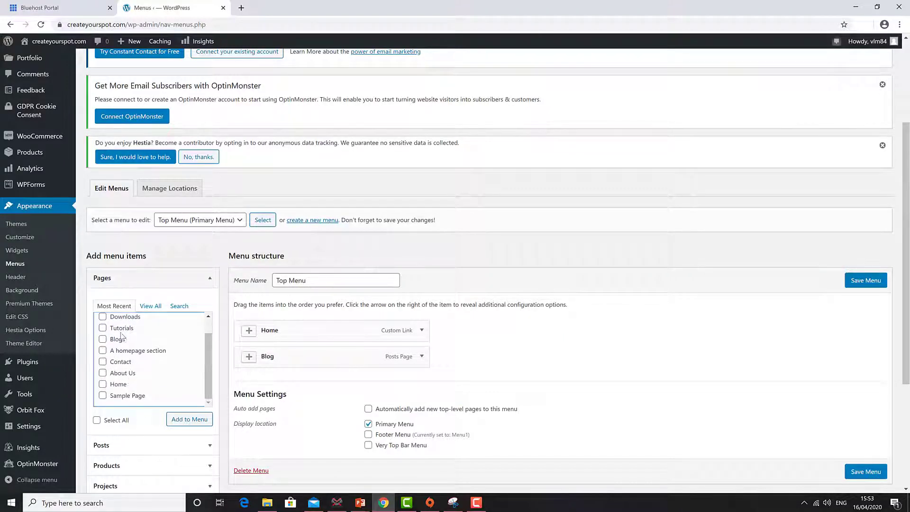
{"action": "scroll", "coordinate": [120, 348], "scroll_direction": "up", "scroll_amount": 1}
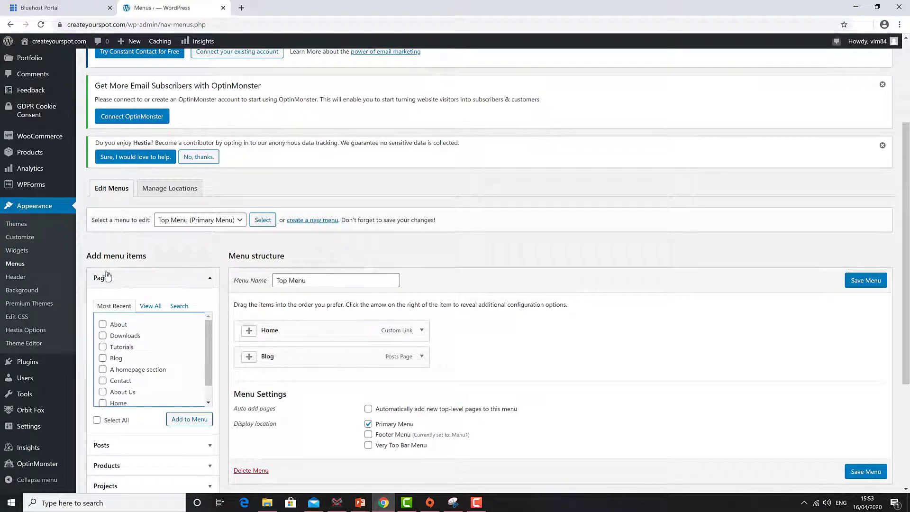
{"action": "left_click", "coordinate": [149, 306]}
{"action": "scroll", "coordinate": [136, 355], "scroll_direction": "down", "scroll_amount": 2}
{"action": "scroll", "coordinate": [136, 355], "scroll_direction": "up", "scroll_amount": 2}
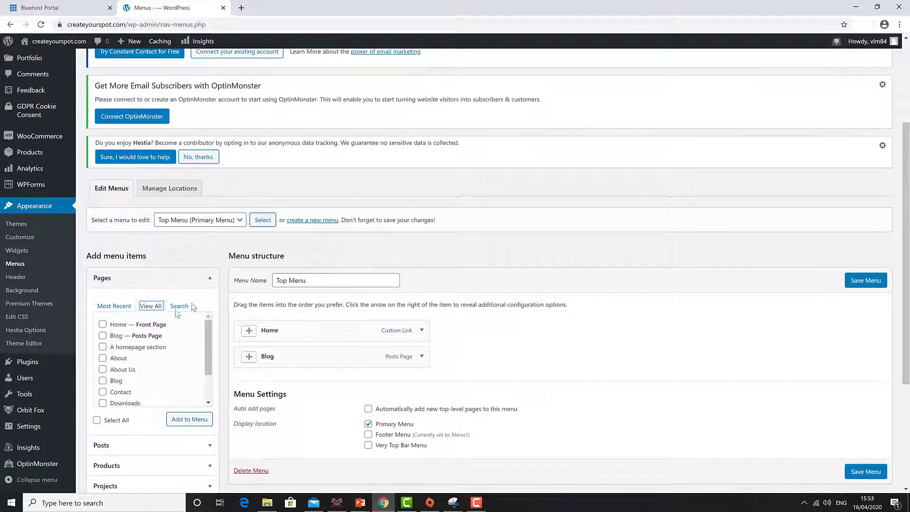
{"action": "left_click", "coordinate": [179, 307]}
{"action": "left_click", "coordinate": [114, 306]}
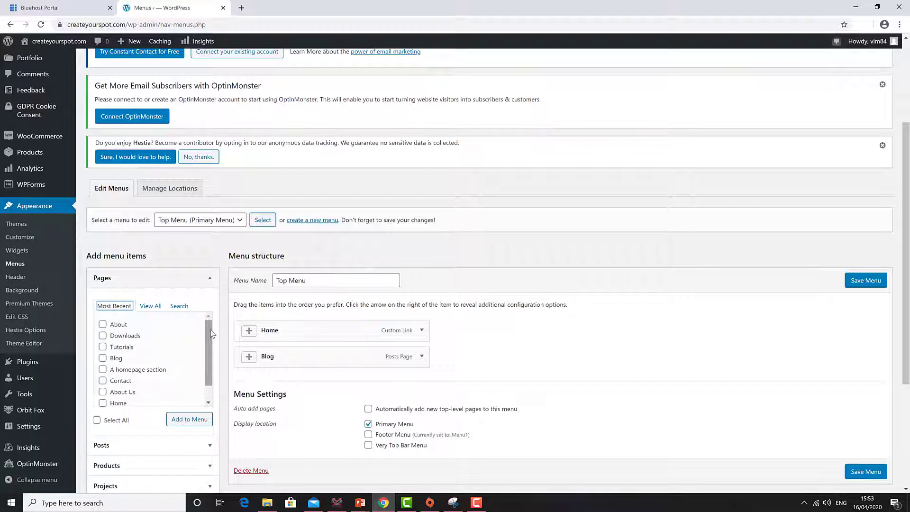
Step: Tick About, Downloads and Tutorials and add them to the Top Menu
{"action": "left_click", "coordinate": [102, 323]}
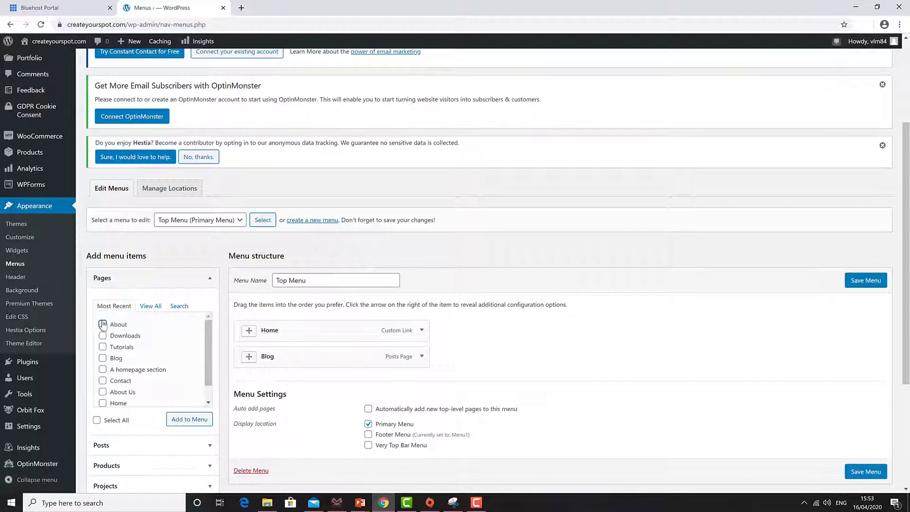
{"action": "left_click", "coordinate": [103, 336]}
{"action": "left_click", "coordinate": [103, 348]}
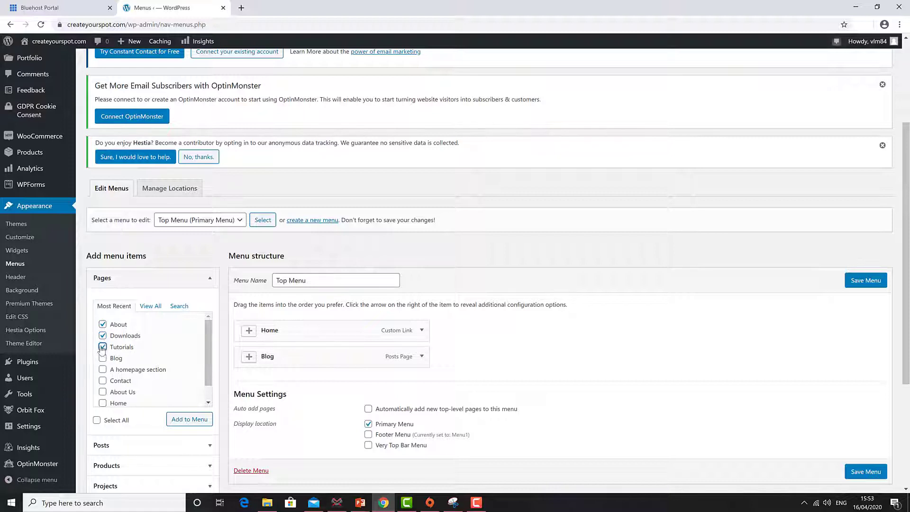
{"action": "left_click", "coordinate": [190, 419]}
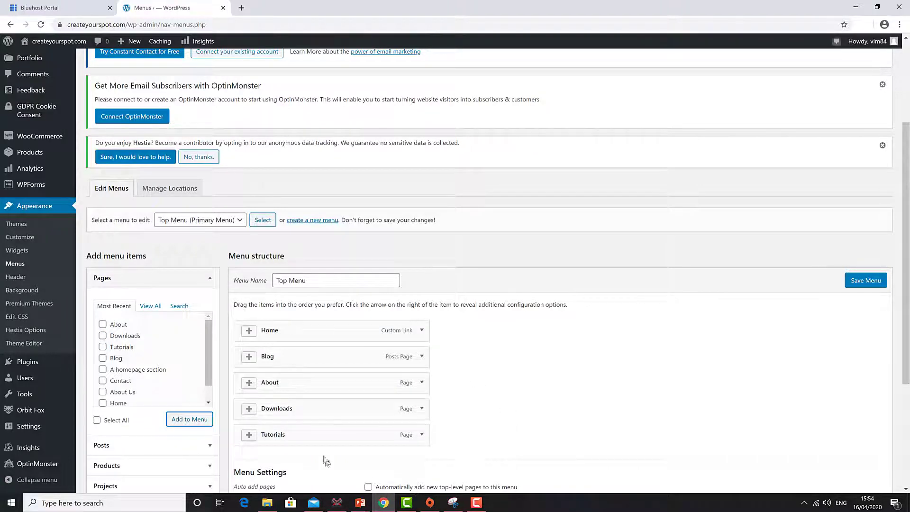
Step: Move Tutorials and then Downloads up under Home in the Top Menu, and save the menu
{"action": "left_click_drag", "start_coordinate": [322, 435], "coordinate": [350, 357]}
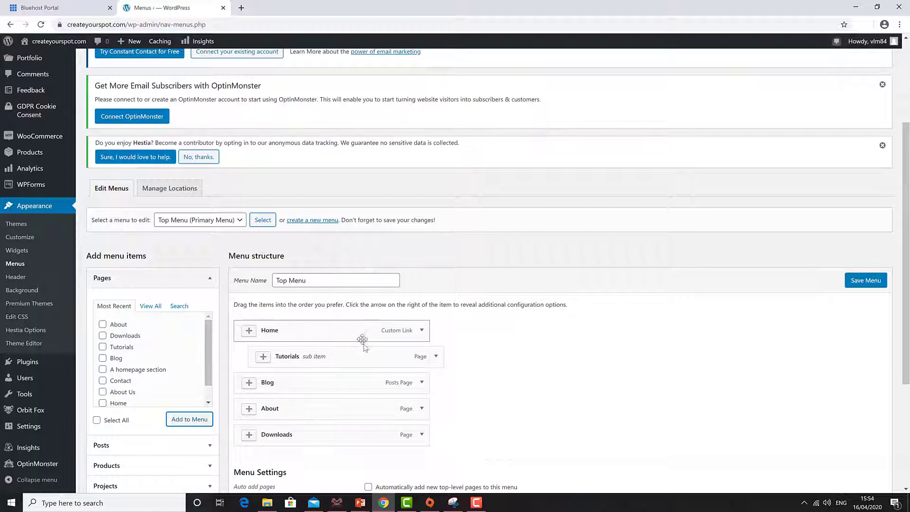
{"action": "mouse_move", "coordinate": [368, 358]}
{"action": "left_mouse_down"}
{"action": "mouse_move", "coordinate": [345, 363]}
{"action": "mouse_move", "coordinate": [352, 357]}
{"action": "left_mouse_up"}
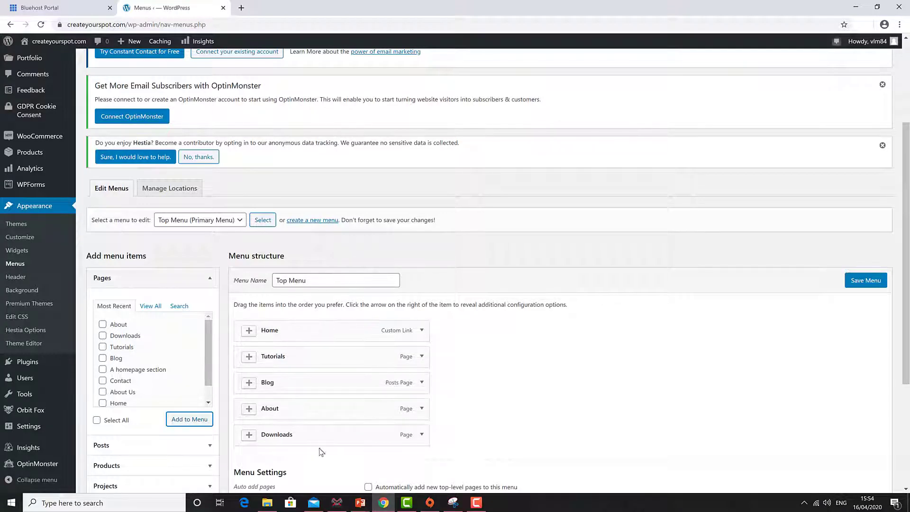
{"action": "left_click_drag", "start_coordinate": [315, 433], "coordinate": [313, 385]}
{"action": "scroll", "coordinate": [423, 433], "scroll_direction": "down", "scroll_amount": 2}
{"action": "scroll", "coordinate": [463, 387], "scroll_direction": "up", "scroll_amount": 2}
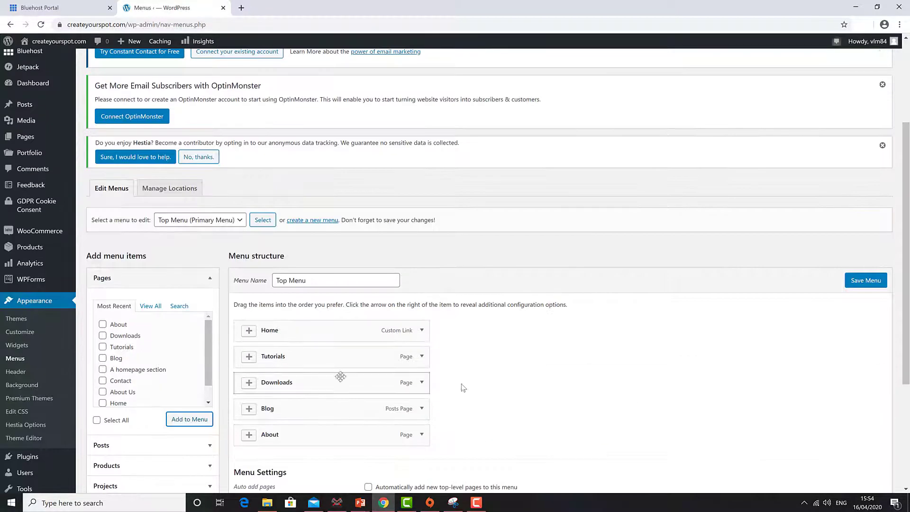
{"action": "scroll", "coordinate": [536, 397], "scroll_direction": "down", "scroll_amount": 2}
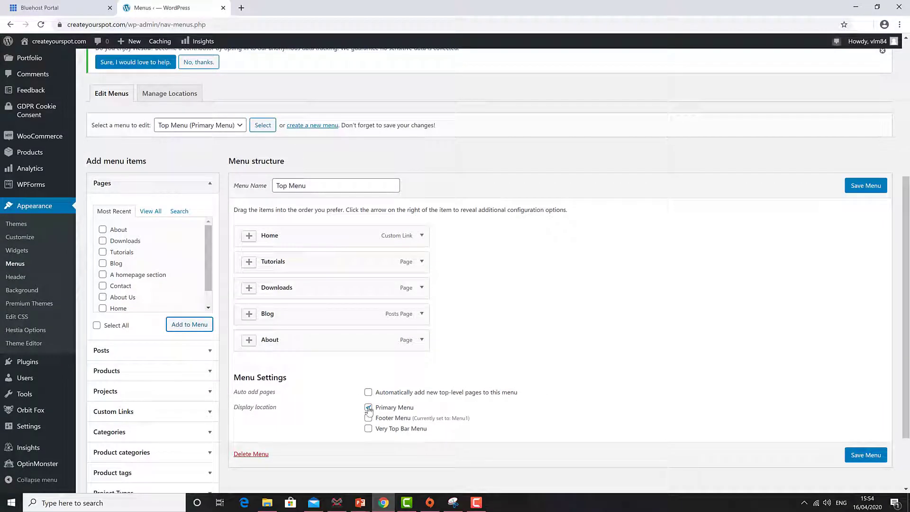
{"action": "left_click", "coordinate": [879, 456]}
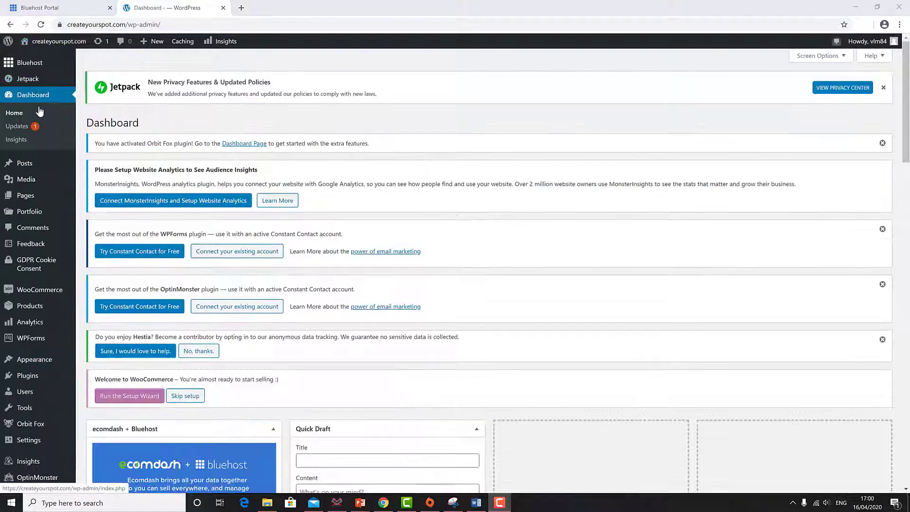
Step: Open the live createyourspot.com site from the admin bar in a new tab and view it
{"action": "right_click", "coordinate": [70, 44]}
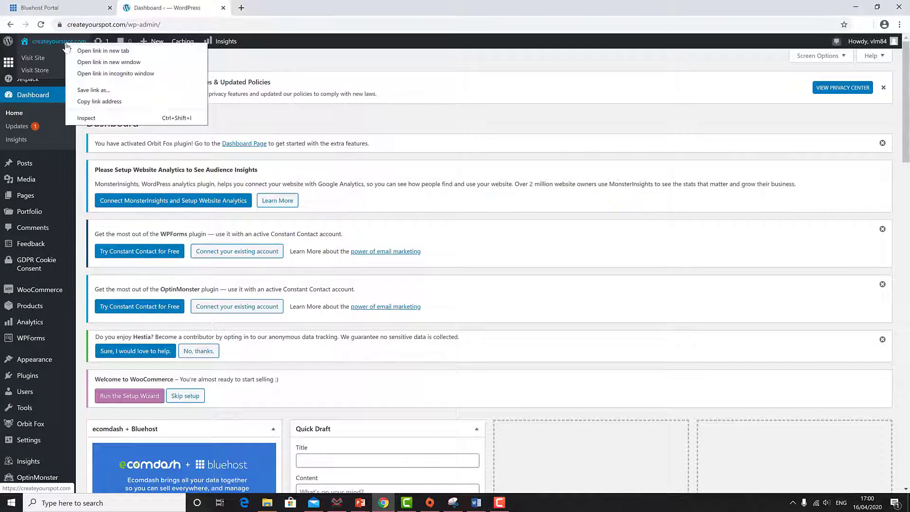
{"action": "left_click", "coordinate": [77, 53]}
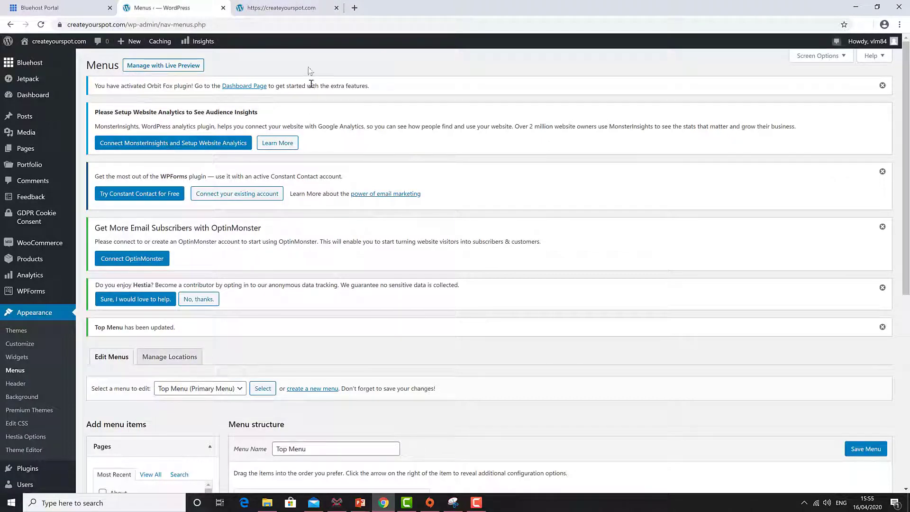
{"action": "left_click", "coordinate": [295, 8]}
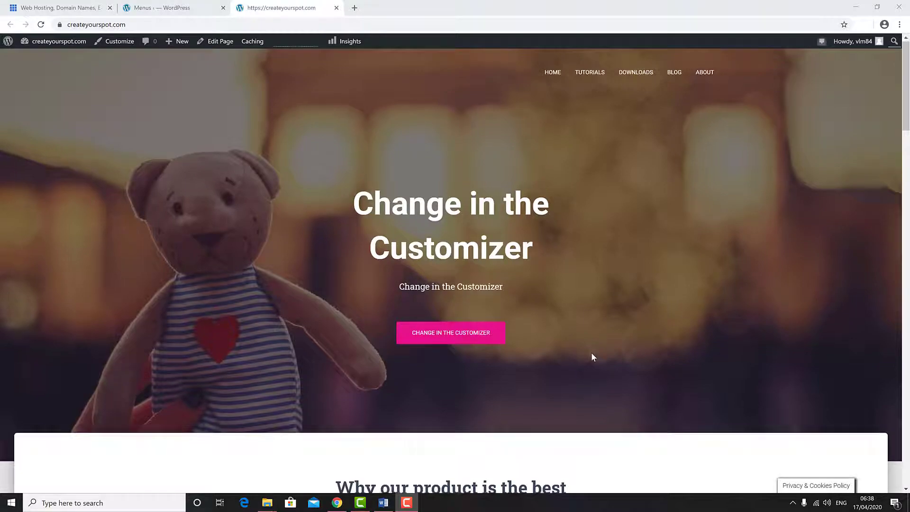
Step: Scroll through the live homepage to check the new menu order
{"action": "scroll", "coordinate": [591, 353], "scroll_direction": "down", "scroll_amount": 15}
{"action": "scroll", "coordinate": [593, 357], "scroll_direction": "down", "scroll_amount": 10}
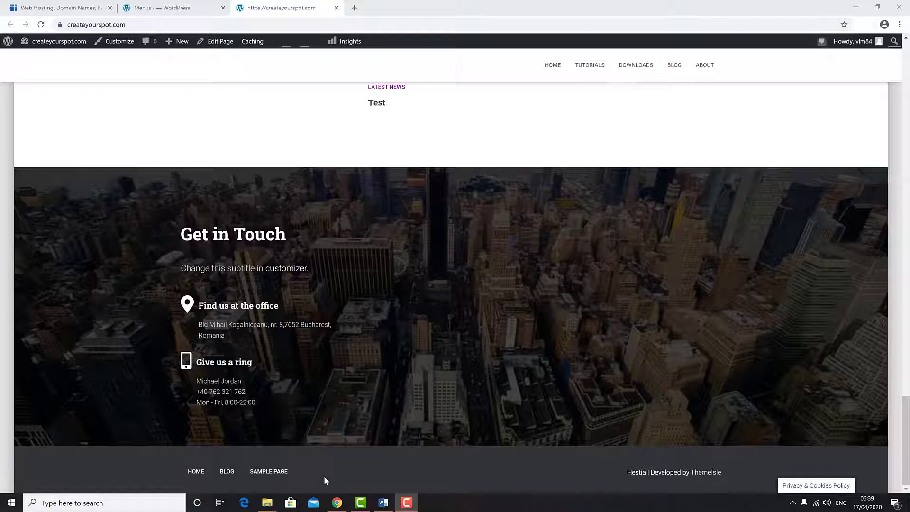
{"action": "scroll", "coordinate": [324, 476], "scroll_direction": "up", "scroll_amount": 20}
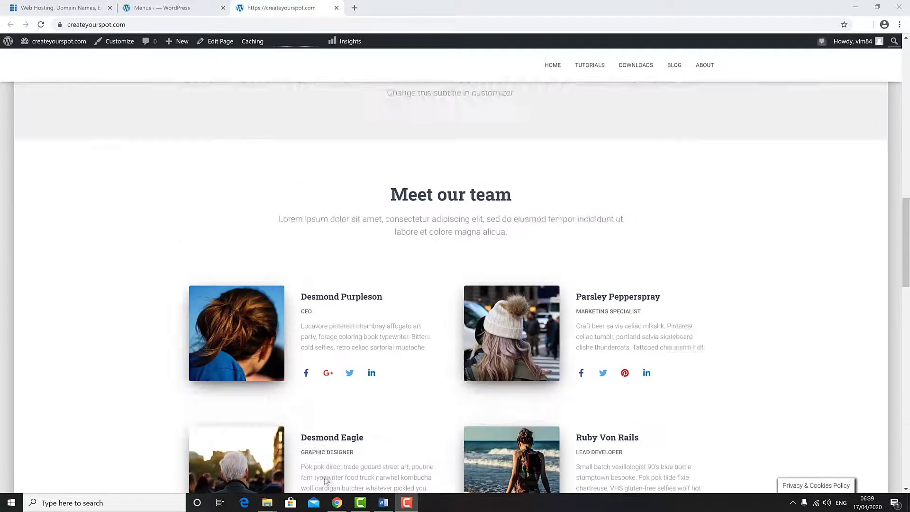
{"action": "scroll", "coordinate": [324, 476], "scroll_direction": "up", "scroll_amount": 4}
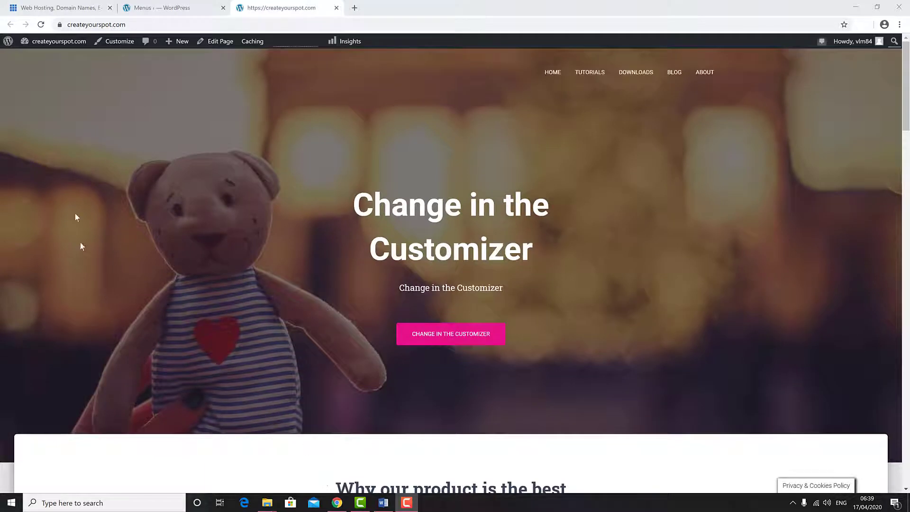
Step: Back in the admin, start a new blank page from Pages > Add New
{"action": "left_click", "coordinate": [156, 8]}
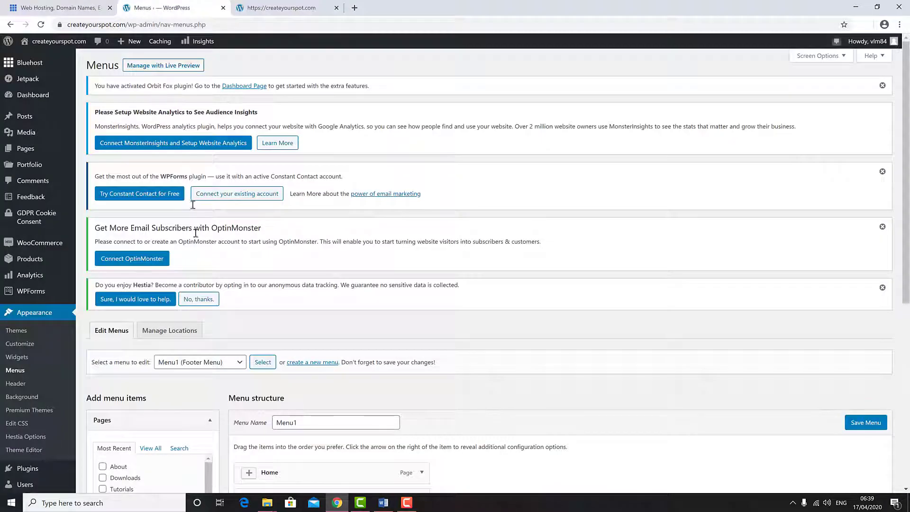
{"action": "mouse_move", "coordinate": [54, 154]}
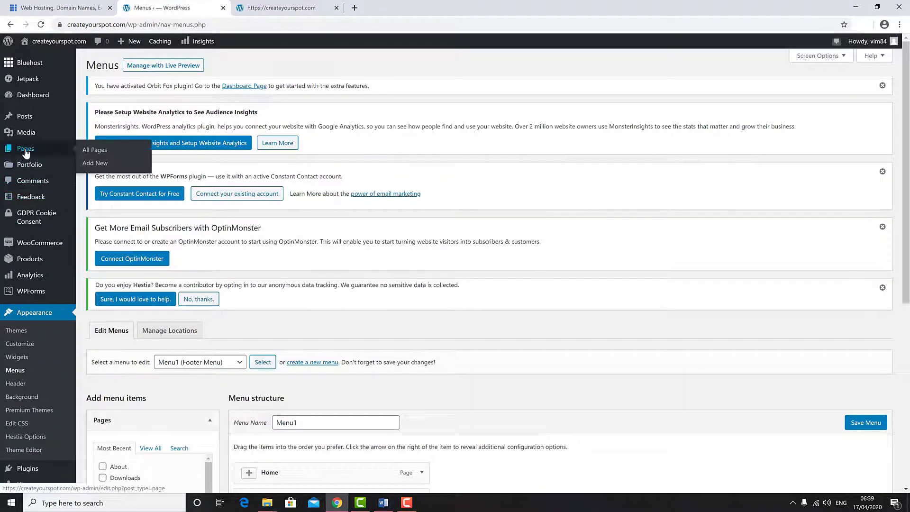
{"action": "left_click", "coordinate": [94, 164]}
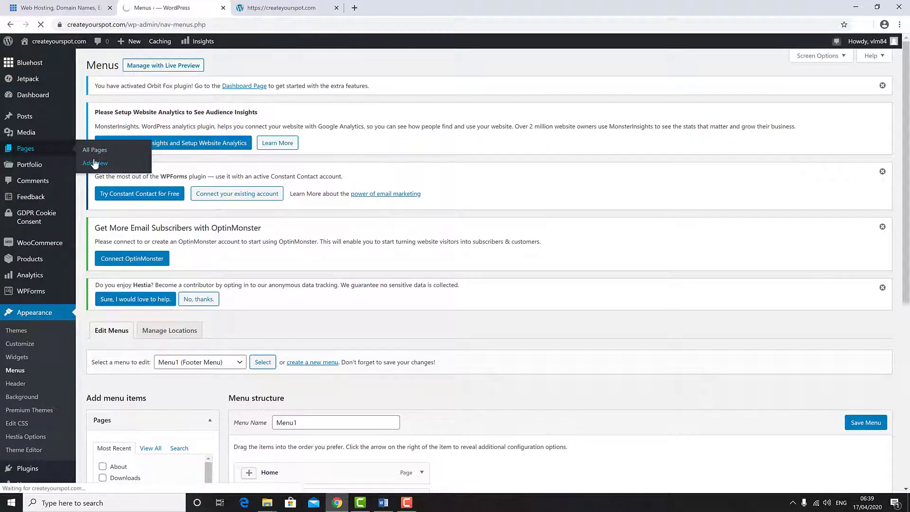
Step: Publish a new page titled 'Terms & Conditions'
{"action": "type", "text": "Terms & Co"}
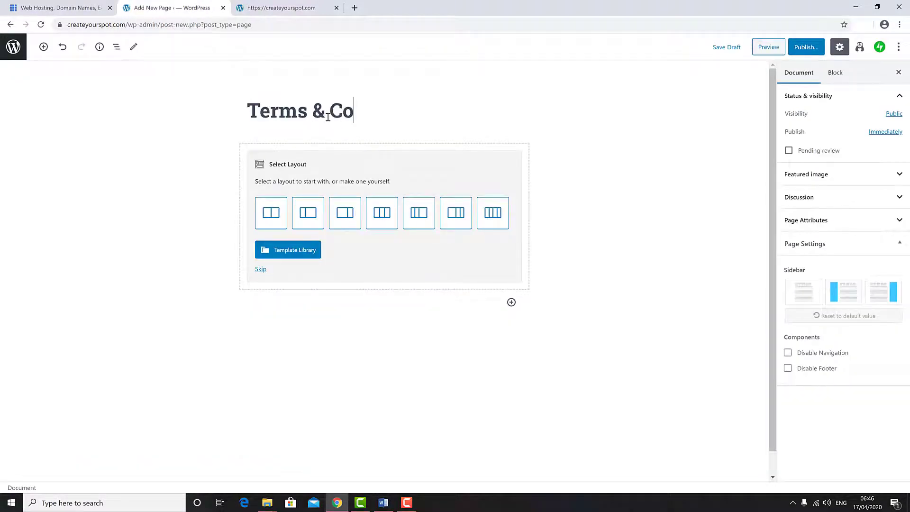
{"action": "type", "text": "nditions"}
{"action": "left_click", "coordinate": [805, 47]}
{"action": "left_click", "coordinate": [839, 47]}
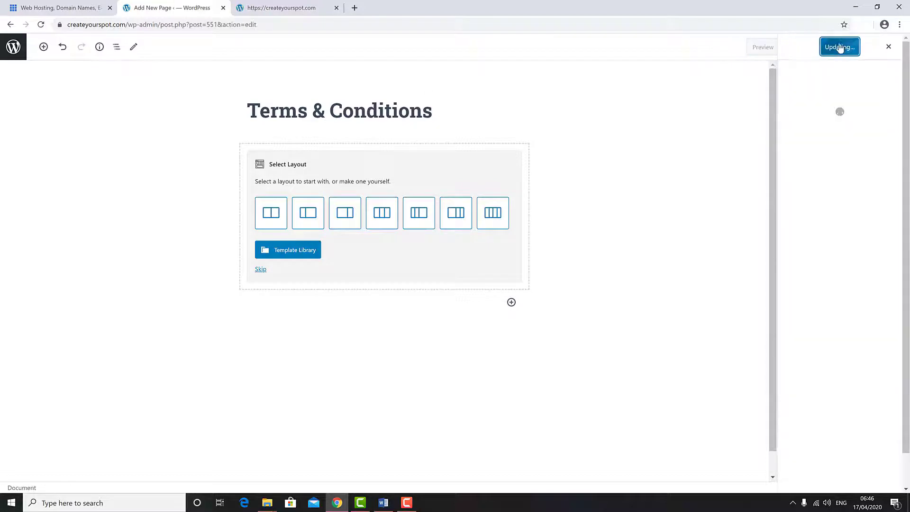
{"action": "left_click", "coordinate": [13, 47]}
Step: Publish a 'Cookie Policy' page, fixing the 'Cokie' typo with the spelling suggestion
{"action": "left_click", "coordinate": [19, 181]}
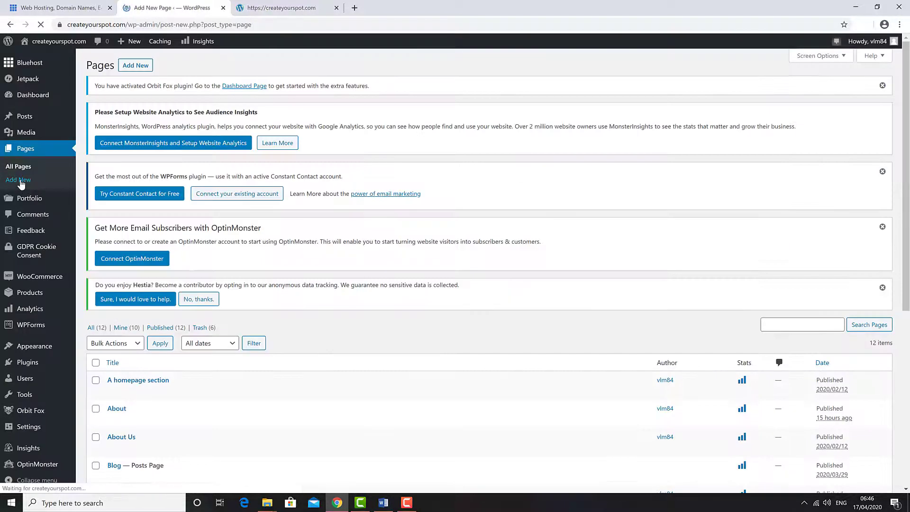
{"action": "type", "text": "Cokie Policy"}
{"action": "right_click", "coordinate": [274, 117]}
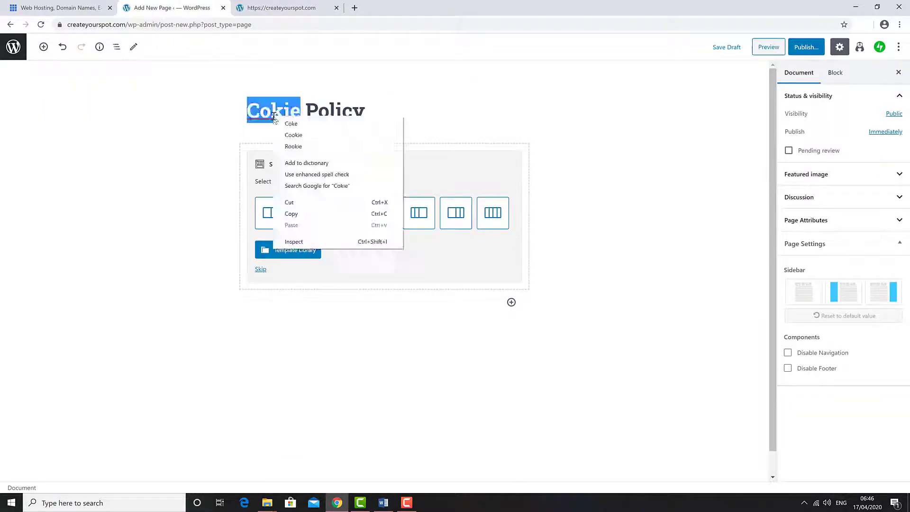
{"action": "left_click", "coordinate": [293, 135]}
{"action": "left_click", "coordinate": [805, 47]}
{"action": "left_click", "coordinate": [839, 47]}
{"action": "left_click", "coordinate": [13, 47]}
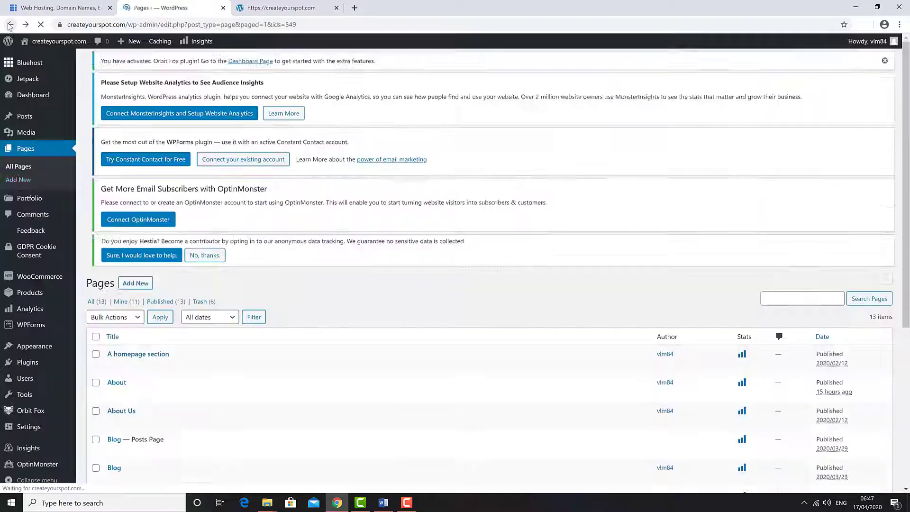
Step: Publish a 'Privacy Policy' page, then switch to the live site
{"action": "left_click", "coordinate": [19, 181]}
{"action": "type", "text": "Privacy Policy"}
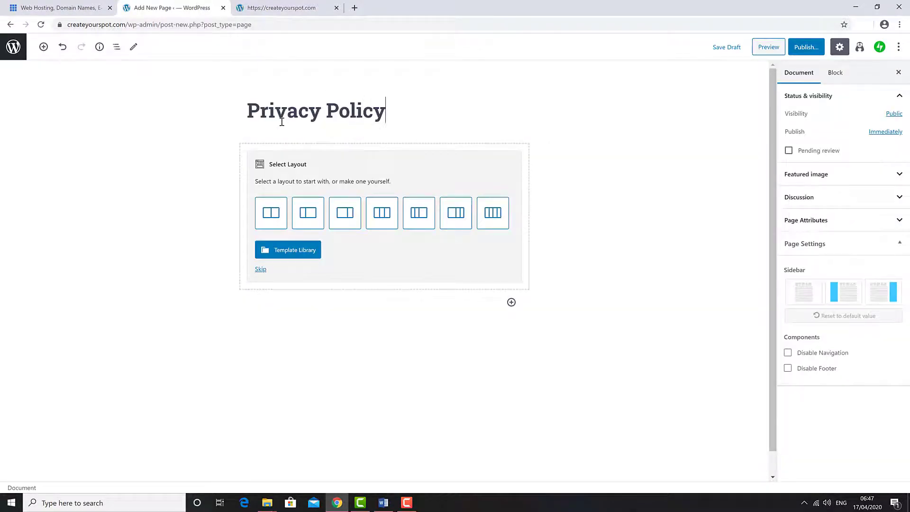
{"action": "left_click", "coordinate": [806, 47]}
{"action": "left_click", "coordinate": [839, 47]}
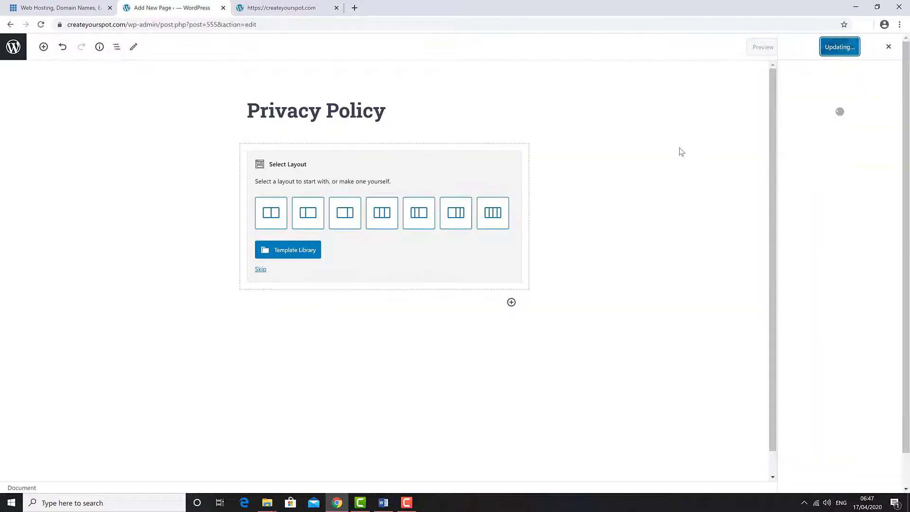
{"action": "left_click", "coordinate": [11, 24]}
{"action": "left_click", "coordinate": [284, 8]}
{"action": "scroll", "coordinate": [295, 201], "scroll_direction": "down", "scroll_amount": 14}
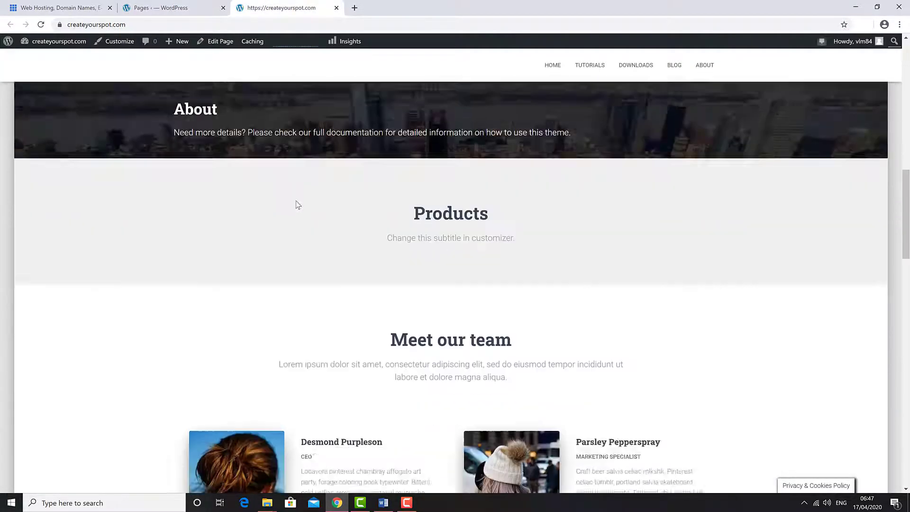
Step: Scroll the live homepage to its footer and back, then return to the admin Pages list
{"action": "scroll", "coordinate": [295, 202], "scroll_direction": "down", "scroll_amount": 20}
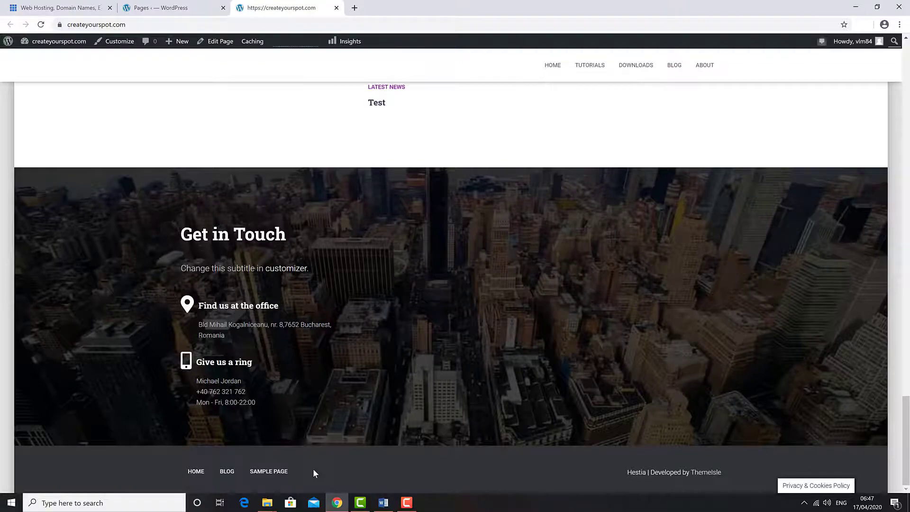
{"action": "scroll", "coordinate": [313, 468], "scroll_direction": "up", "scroll_amount": 20}
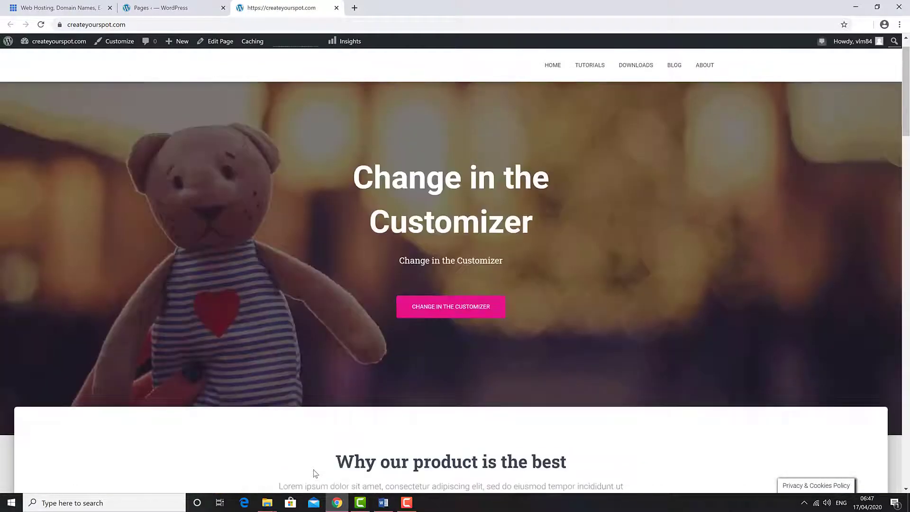
{"action": "scroll", "coordinate": [313, 473], "scroll_direction": "up", "scroll_amount": 2}
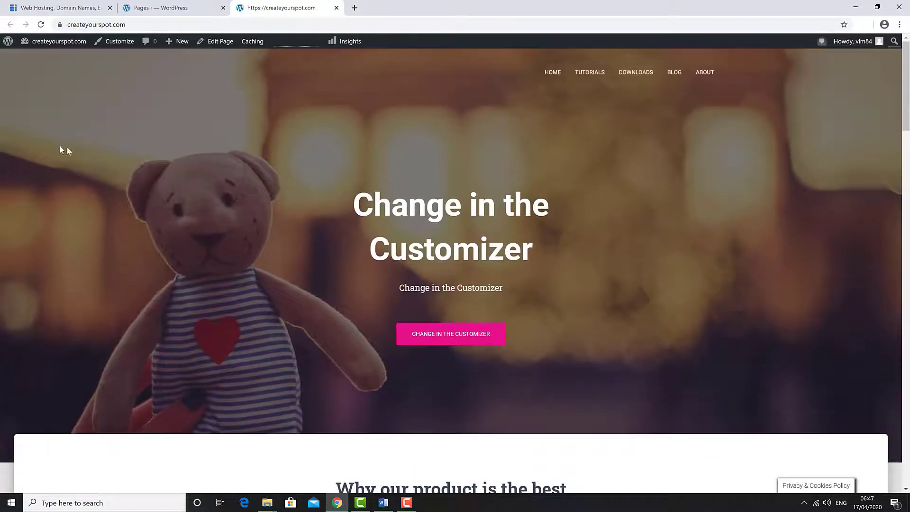
{"action": "left_click", "coordinate": [164, 10]}
Step: Go to Appearance > Menus and load the footer menu, named Menu, for editing
{"action": "mouse_move", "coordinate": [35, 346]}
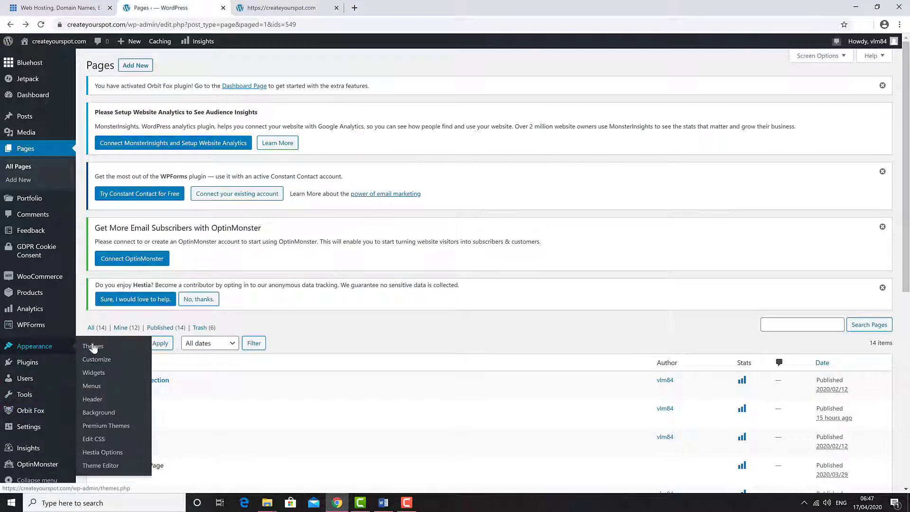
{"action": "left_click", "coordinate": [107, 386]}
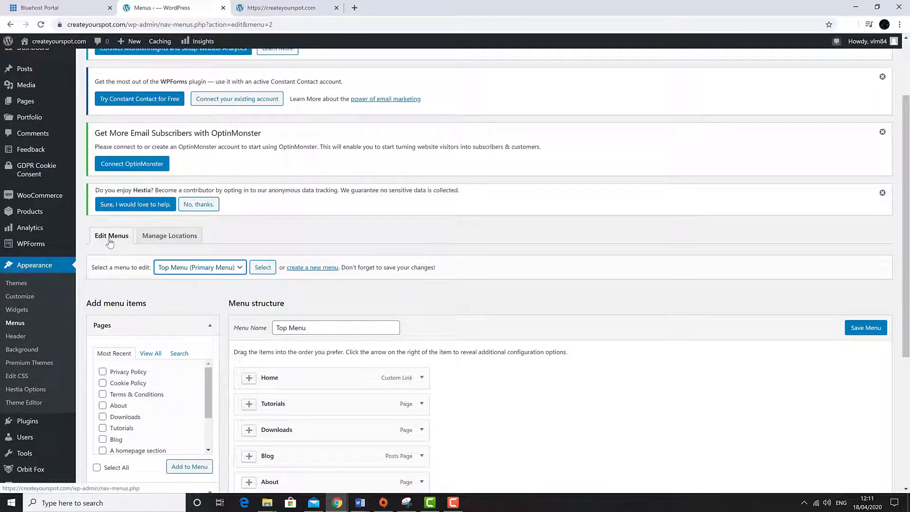
{"action": "left_click", "coordinate": [202, 268]}
{"action": "left_click", "coordinate": [203, 280]}
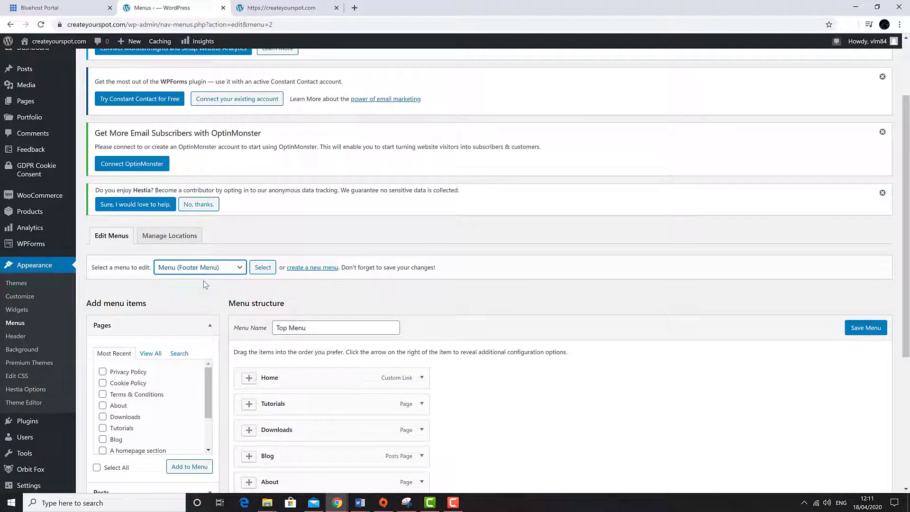
{"action": "left_click", "coordinate": [259, 268]}
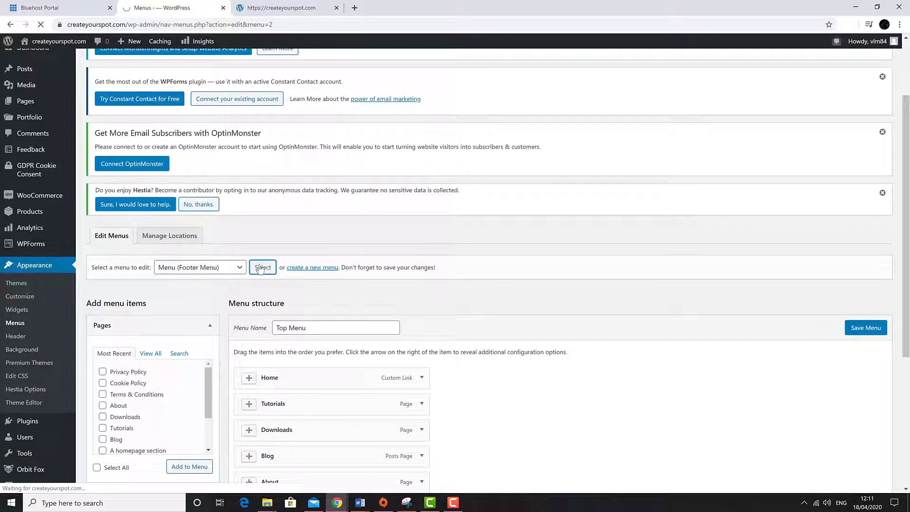
{"action": "scroll", "coordinate": [439, 304], "scroll_direction": "down", "scroll_amount": 1}
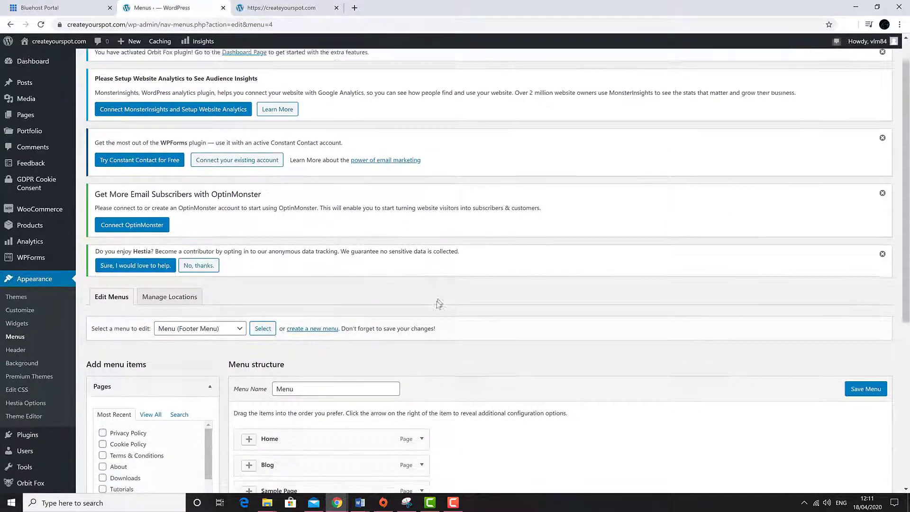
{"action": "scroll", "coordinate": [440, 303], "scroll_direction": "down", "scroll_amount": 3}
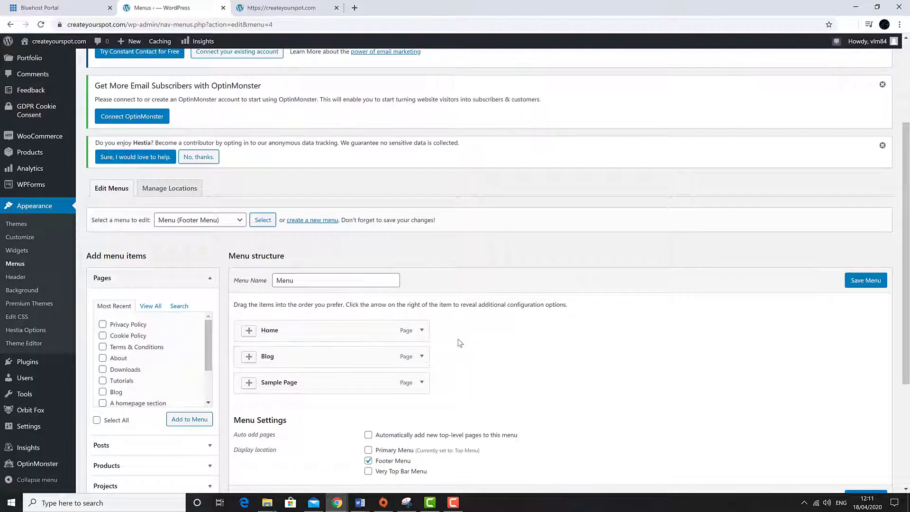
Step: Remove the Home, Blog and Sample Page items from the footer menu
{"action": "left_click", "coordinate": [420, 330]}
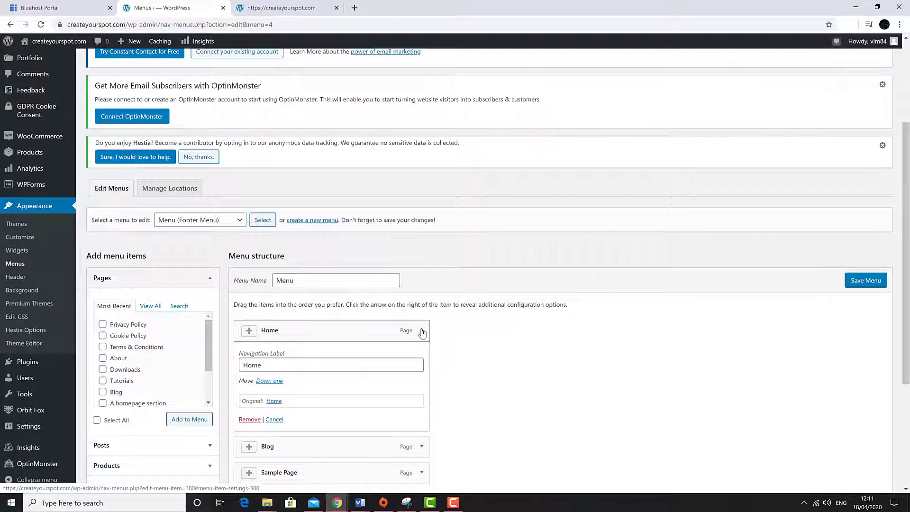
{"action": "left_click", "coordinate": [249, 419]}
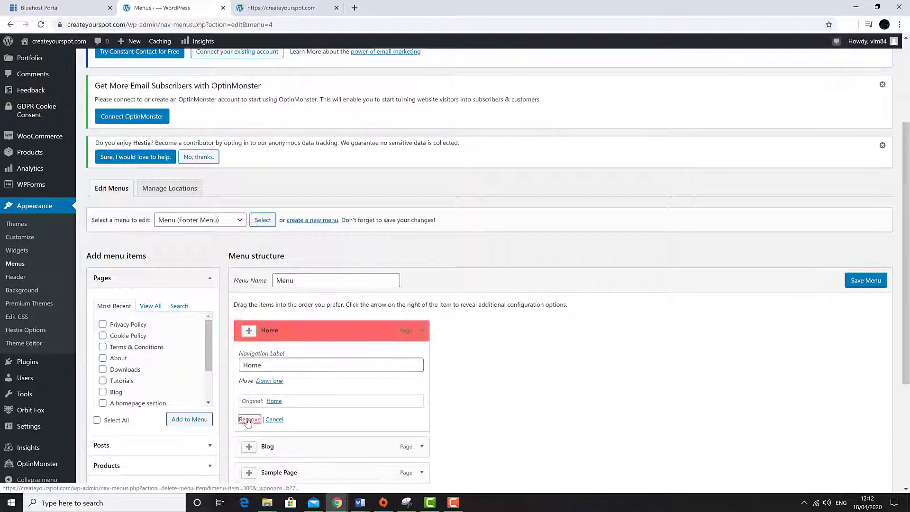
{"action": "left_click", "coordinate": [422, 331]}
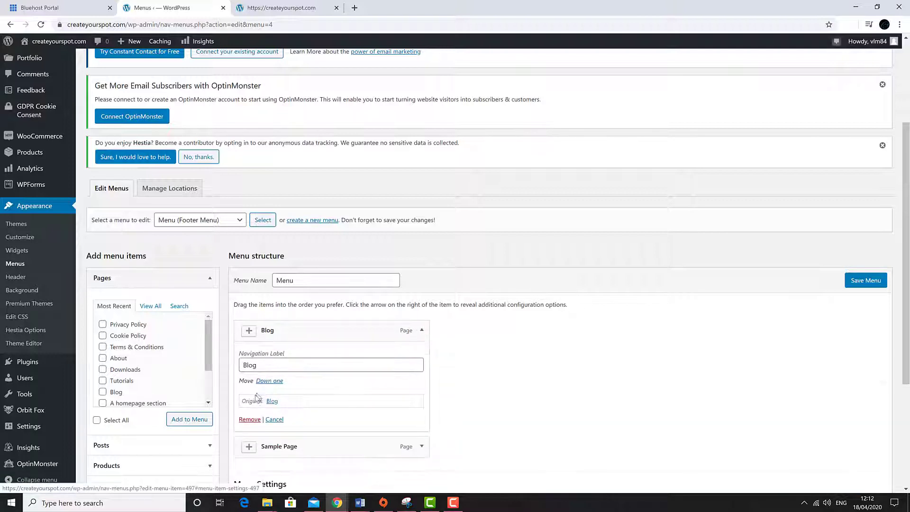
{"action": "left_click", "coordinate": [244, 421]}
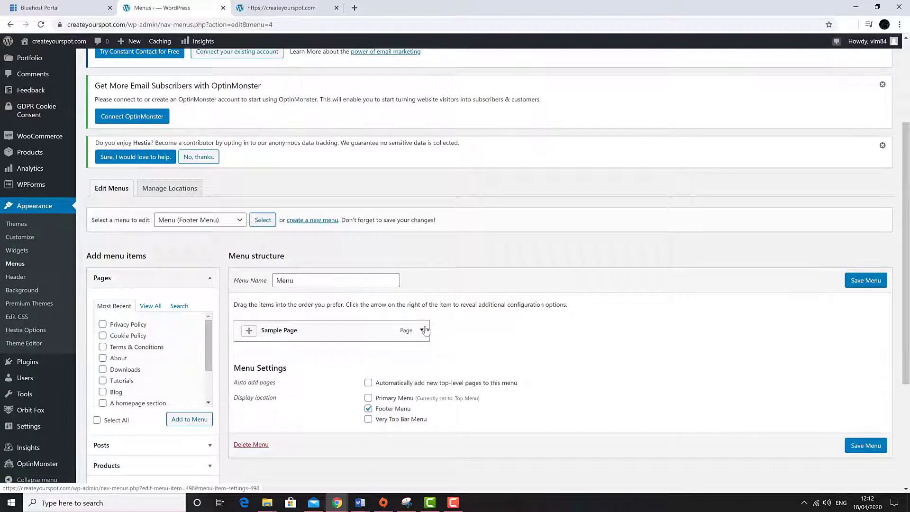
{"action": "left_click", "coordinate": [422, 330]}
{"action": "left_click", "coordinate": [250, 407]}
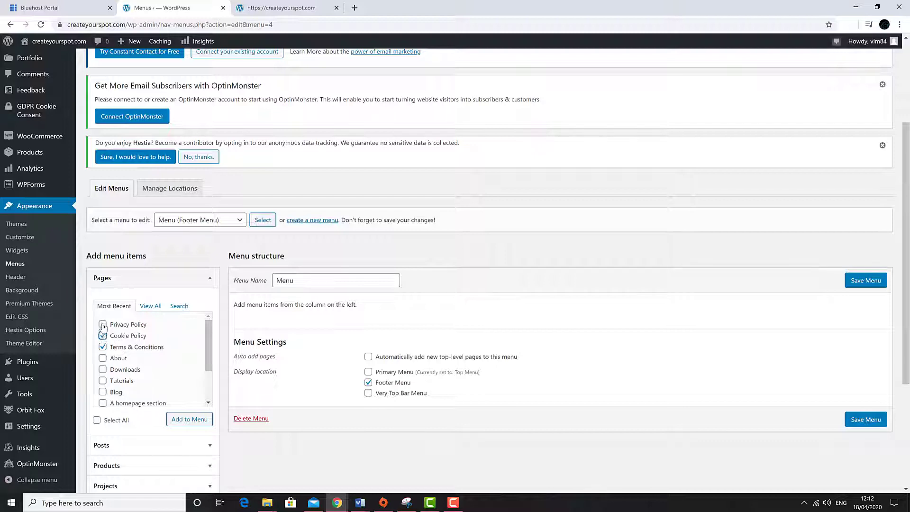
Step: Add the three policy pages, order them Terms & Conditions, Cookie Policy, Privacy Policy, and save
{"action": "left_click", "coordinate": [196, 419]}
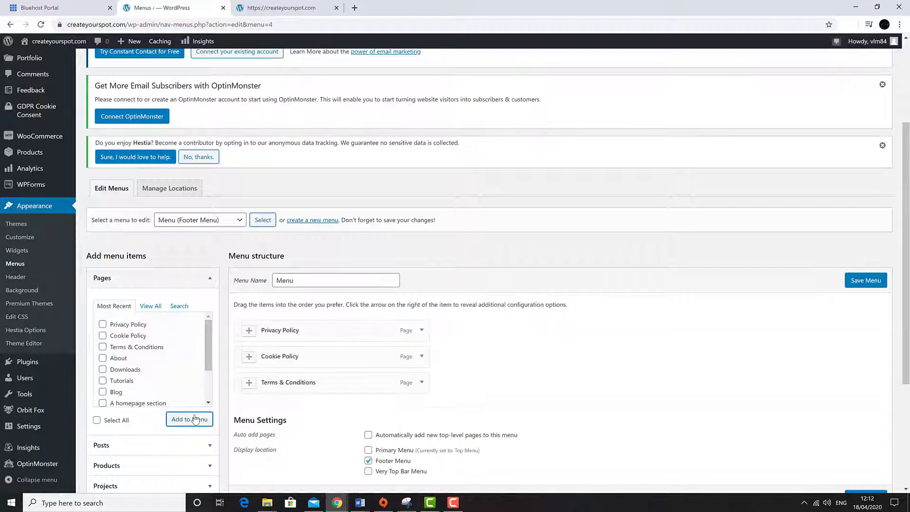
{"action": "left_click_drag", "start_coordinate": [304, 389], "coordinate": [300, 328]}
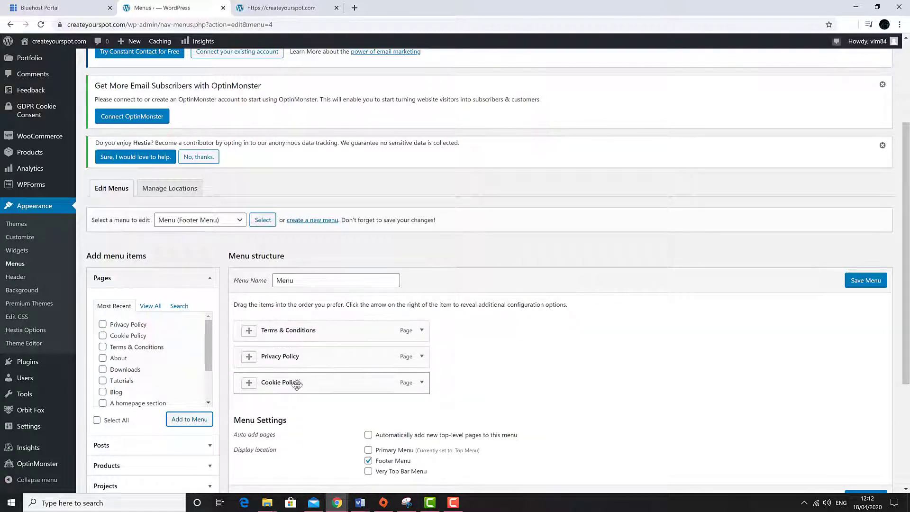
{"action": "left_click_drag", "start_coordinate": [294, 382], "coordinate": [295, 356]}
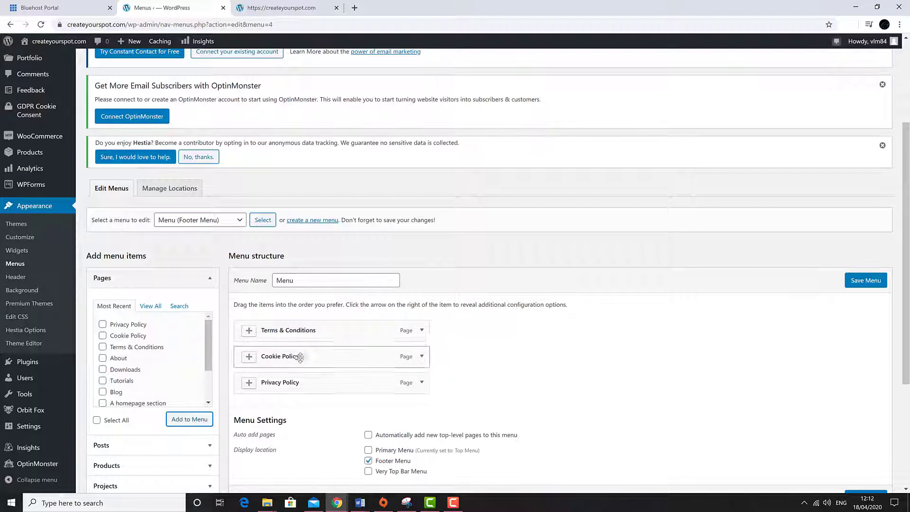
{"action": "scroll", "coordinate": [644, 354], "scroll_direction": "down", "scroll_amount": 3}
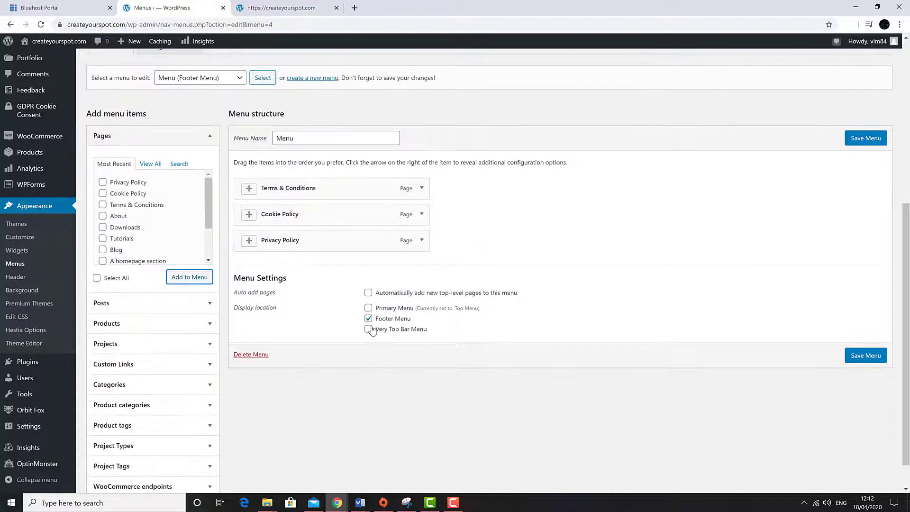
{"action": "scroll", "coordinate": [642, 339], "scroll_direction": "up", "scroll_amount": 2}
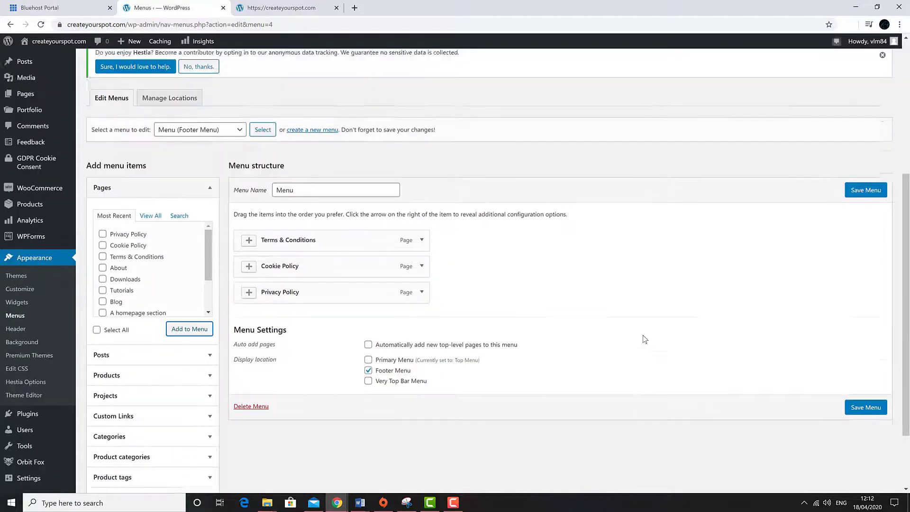
{"action": "scroll", "coordinate": [716, 364], "scroll_direction": "down", "scroll_amount": 2}
{"action": "left_click", "coordinate": [860, 356]}
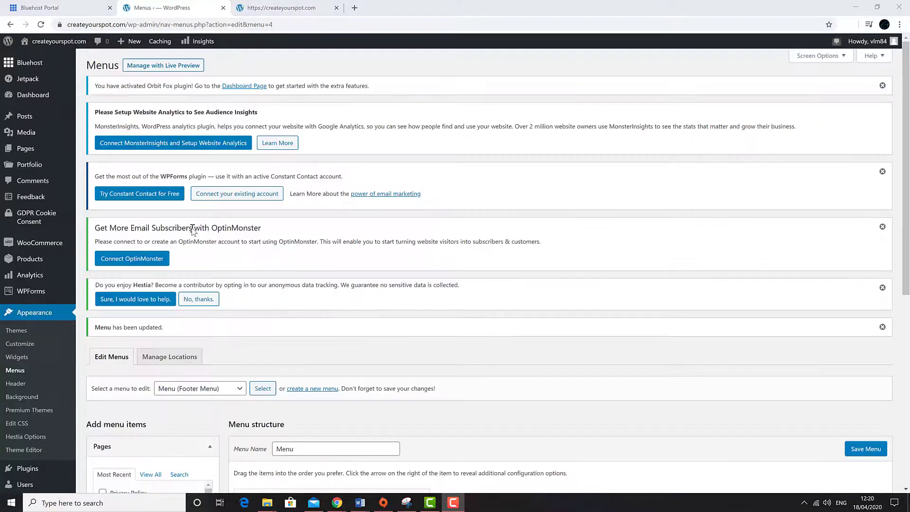
{"action": "left_click", "coordinate": [290, 8]}
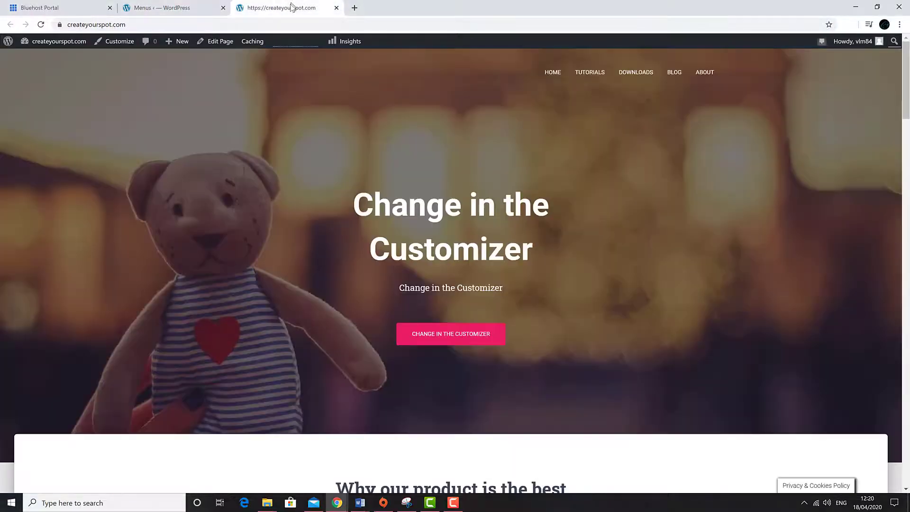
{"action": "left_click", "coordinate": [41, 24]}
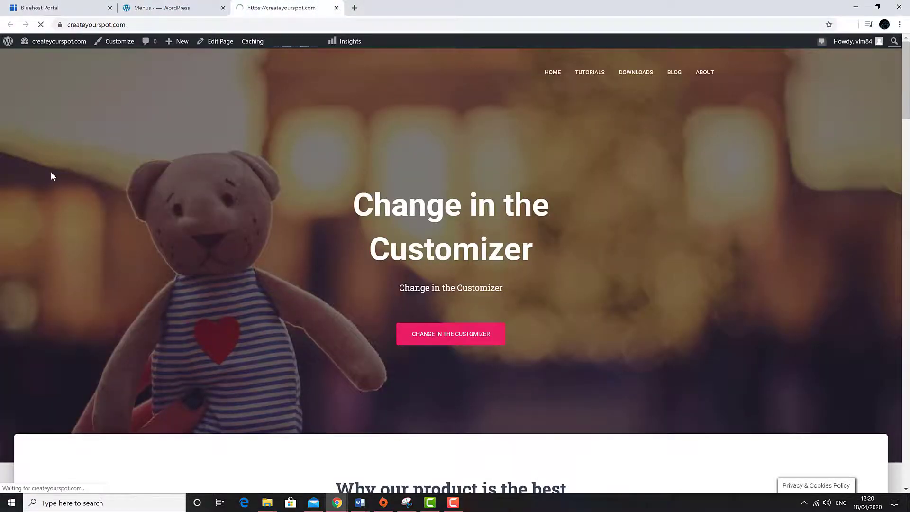
{"action": "scroll", "coordinate": [50, 176], "scroll_direction": "down", "scroll_amount": 15}
{"action": "scroll", "coordinate": [38, 232], "scroll_direction": "down", "scroll_amount": 20}
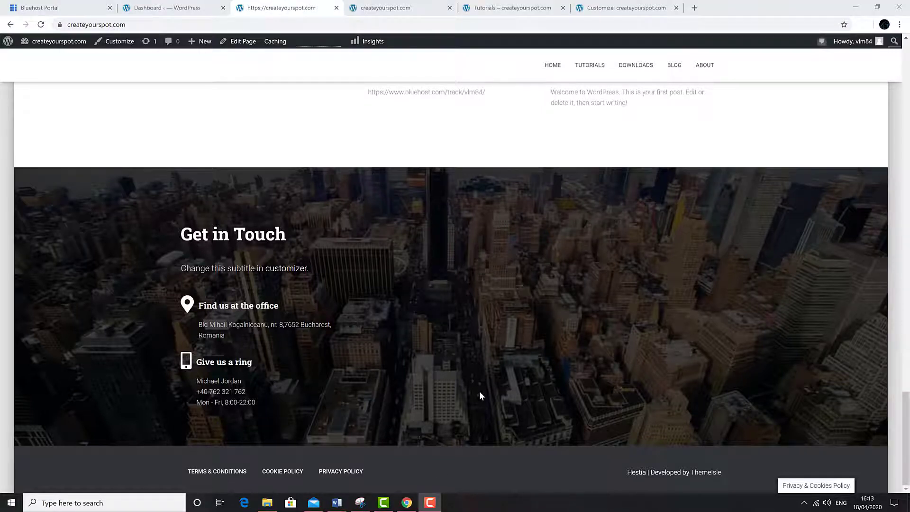
{"action": "scroll", "coordinate": [480, 396], "scroll_direction": "up", "scroll_amount": 10}
{"action": "scroll", "coordinate": [480, 393], "scroll_direction": "up", "scroll_amount": 15}
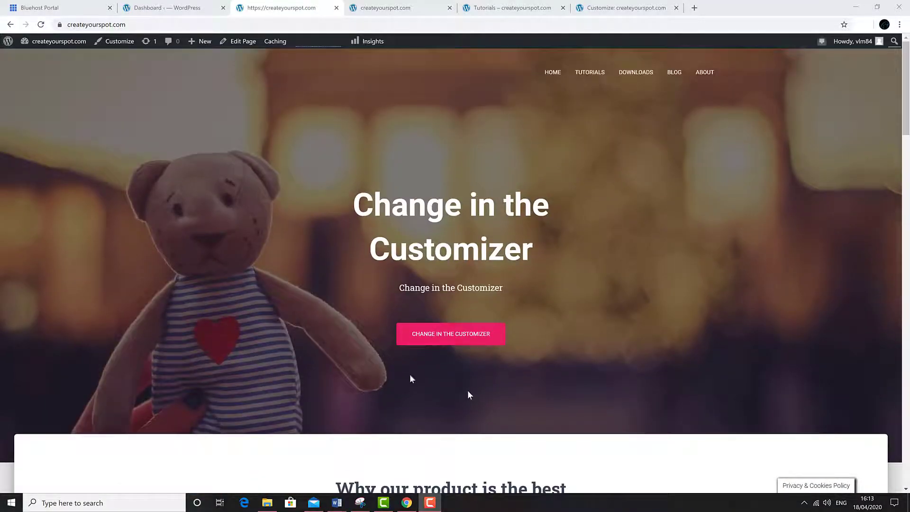
Step: Open the Customizer and preview the site full-width with controls hidden, then restore the sidebar
{"action": "left_click", "coordinate": [108, 46]}
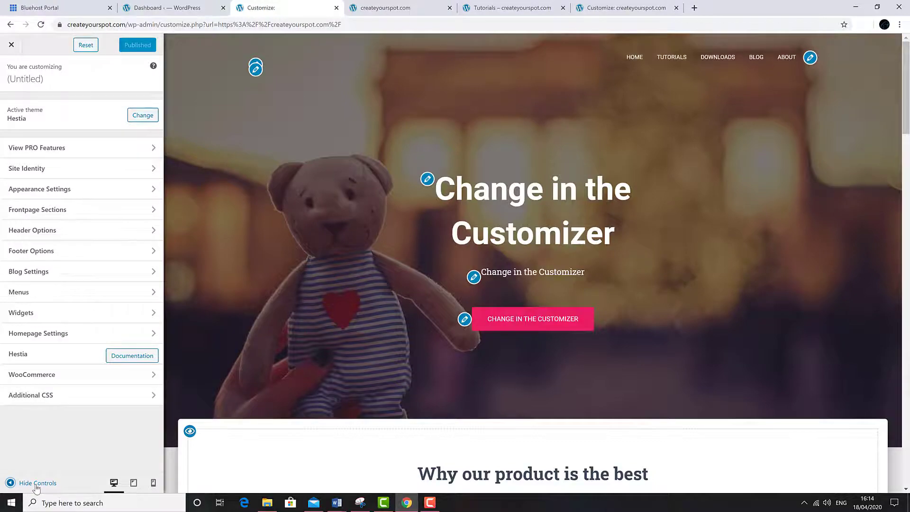
{"action": "left_click", "coordinate": [37, 483]}
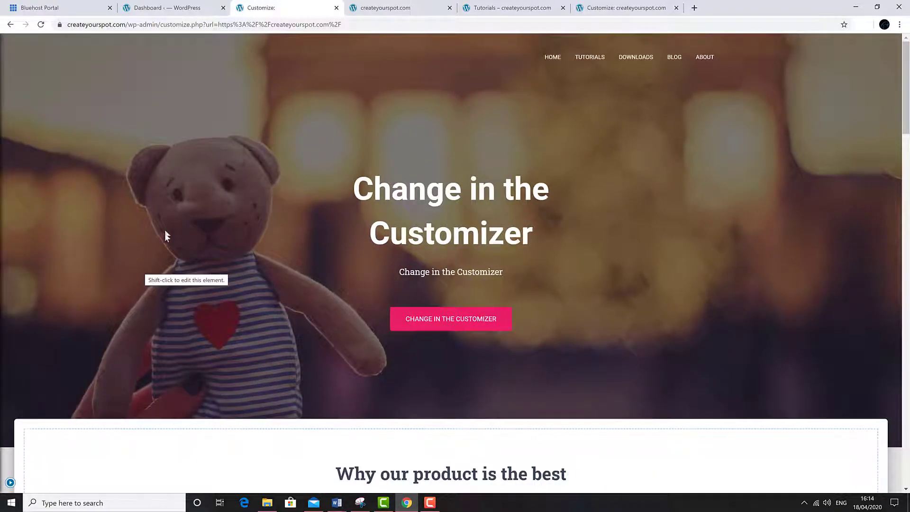
{"action": "scroll", "coordinate": [195, 248], "scroll_direction": "down", "scroll_amount": 10}
{"action": "scroll", "coordinate": [197, 249], "scroll_direction": "down", "scroll_amount": 8}
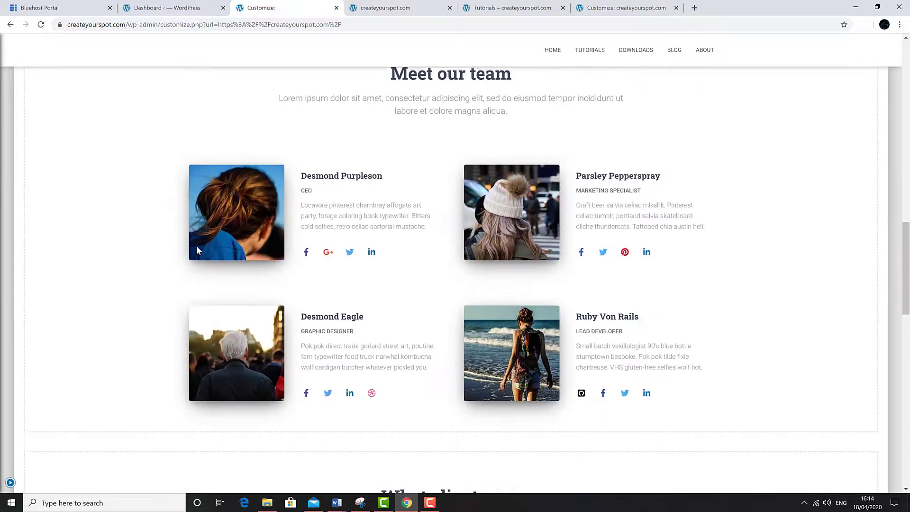
{"action": "scroll", "coordinate": [198, 249], "scroll_direction": "up", "scroll_amount": 19}
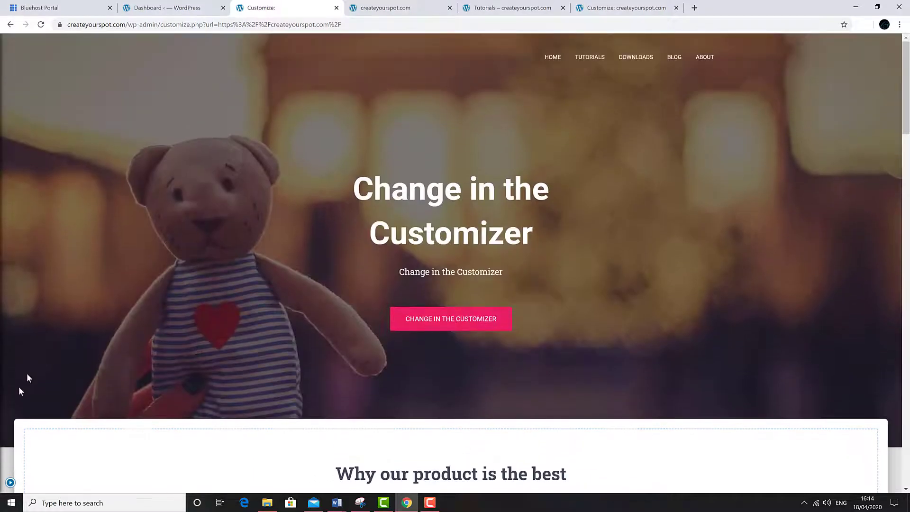
{"action": "left_click", "coordinate": [10, 483]}
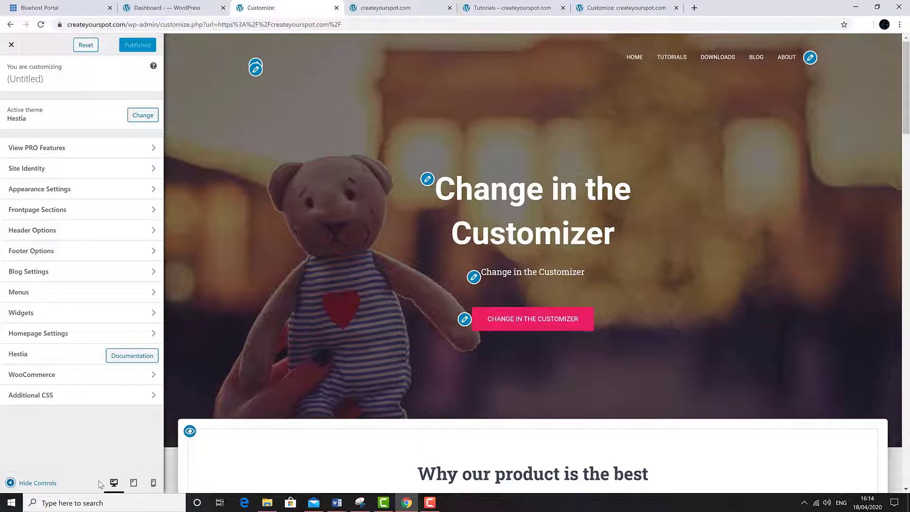
Step: Preview the site at tablet and mobile widths, then return to desktop
{"action": "left_click", "coordinate": [134, 482]}
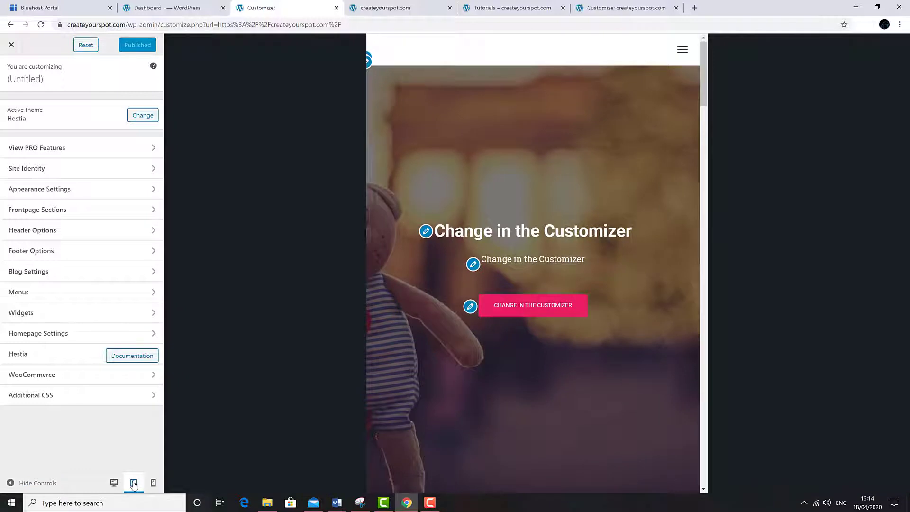
{"action": "left_click", "coordinate": [153, 483]}
{"action": "left_click", "coordinate": [114, 485]}
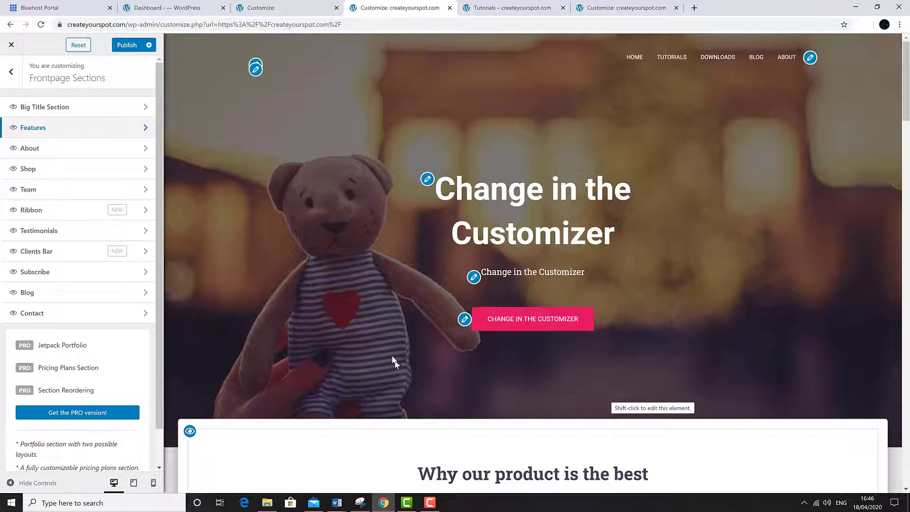
Step: Open the Big Title Section settings from the hero title's edit icon and scroll the preview
{"action": "left_click", "coordinate": [427, 178]}
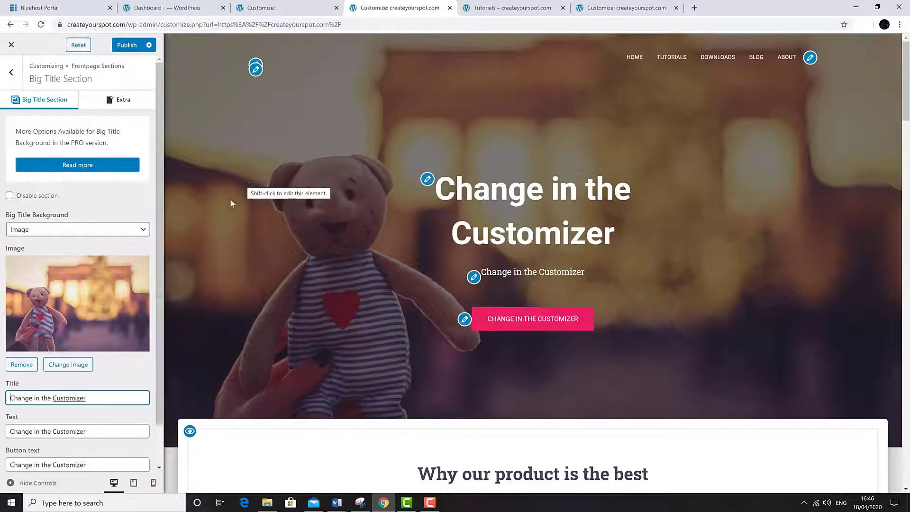
{"action": "scroll", "coordinate": [274, 280], "scroll_direction": "down", "scroll_amount": 1}
{"action": "scroll", "coordinate": [274, 280], "scroll_direction": "down", "scroll_amount": 3}
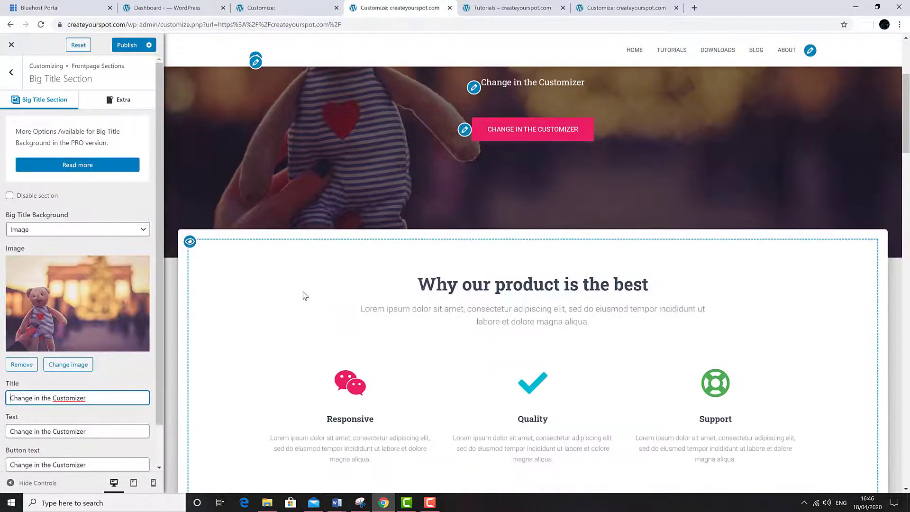
{"action": "scroll", "coordinate": [304, 291], "scroll_direction": "down", "scroll_amount": 8}
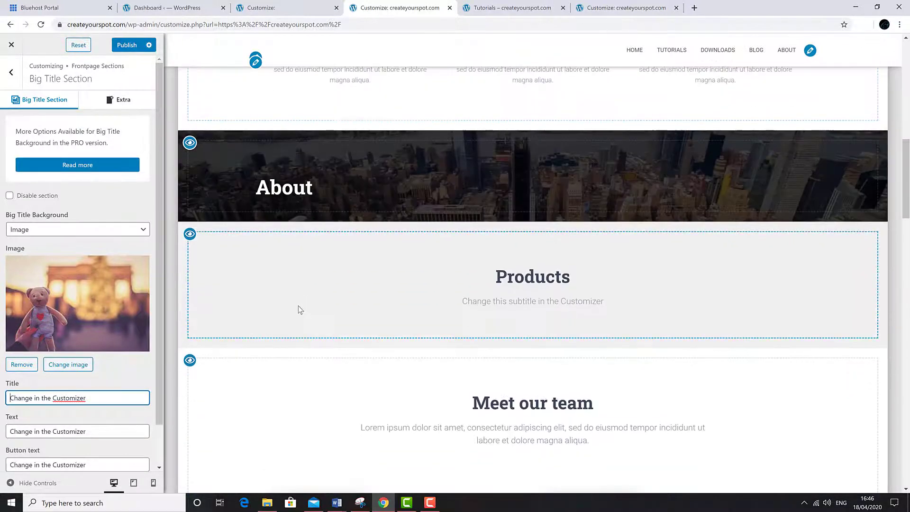
{"action": "scroll", "coordinate": [298, 306], "scroll_direction": "up", "scroll_amount": 2}
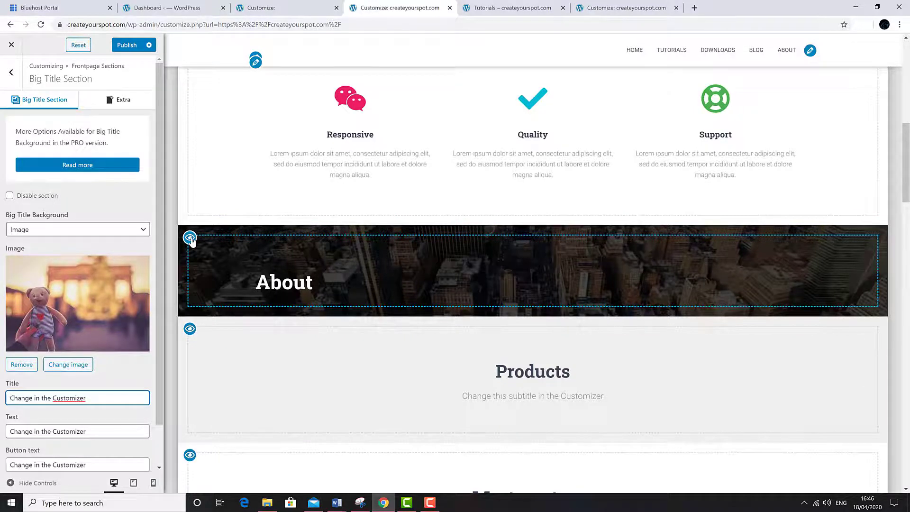
Step: Disable the About, Products and Blog front-page sections with their eye icons in the preview
{"action": "left_click", "coordinate": [190, 238]}
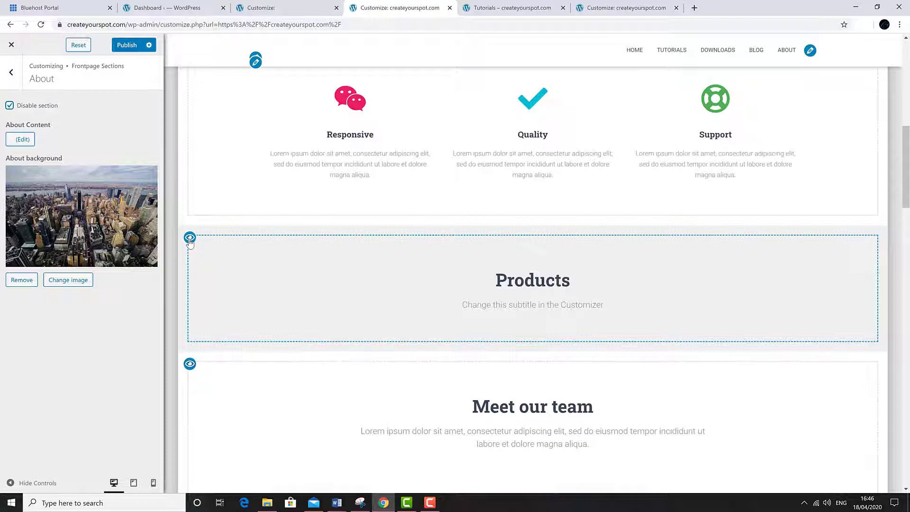
{"action": "left_click", "coordinate": [190, 238]}
{"action": "scroll", "coordinate": [208, 297], "scroll_direction": "down", "scroll_amount": 9}
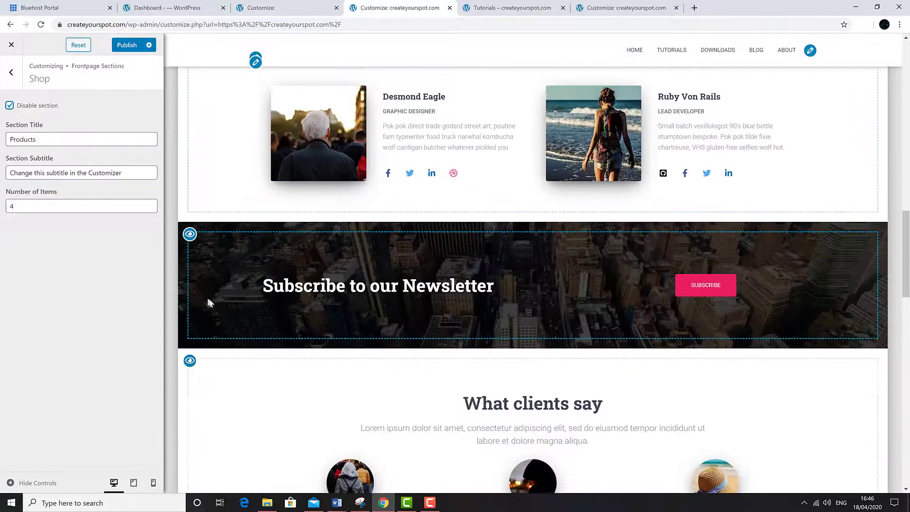
{"action": "scroll", "coordinate": [209, 302], "scroll_direction": "down", "scroll_amount": 10}
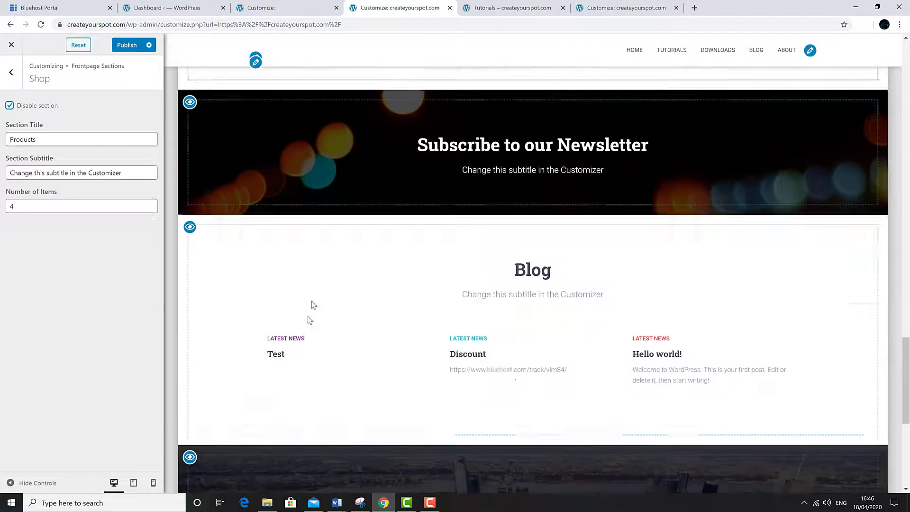
{"action": "left_click", "coordinate": [190, 190]}
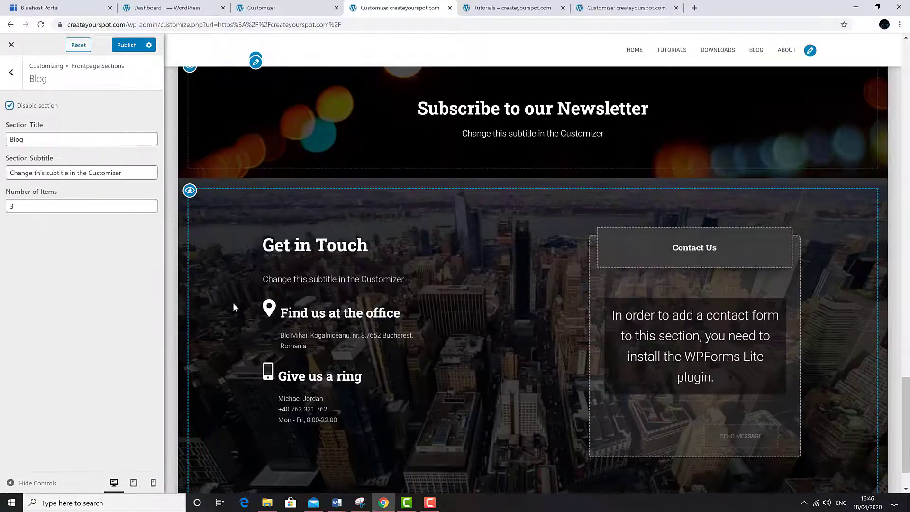
{"action": "scroll", "coordinate": [232, 313], "scroll_direction": "down", "scroll_amount": 2}
{"action": "scroll", "coordinate": [224, 335], "scroll_direction": "up", "scroll_amount": 20}
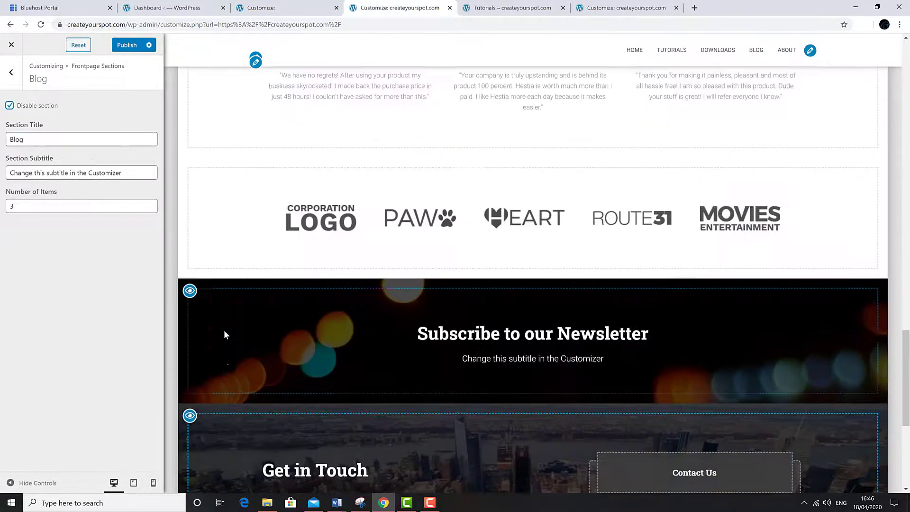
{"action": "scroll", "coordinate": [224, 334], "scroll_direction": "up", "scroll_amount": 2}
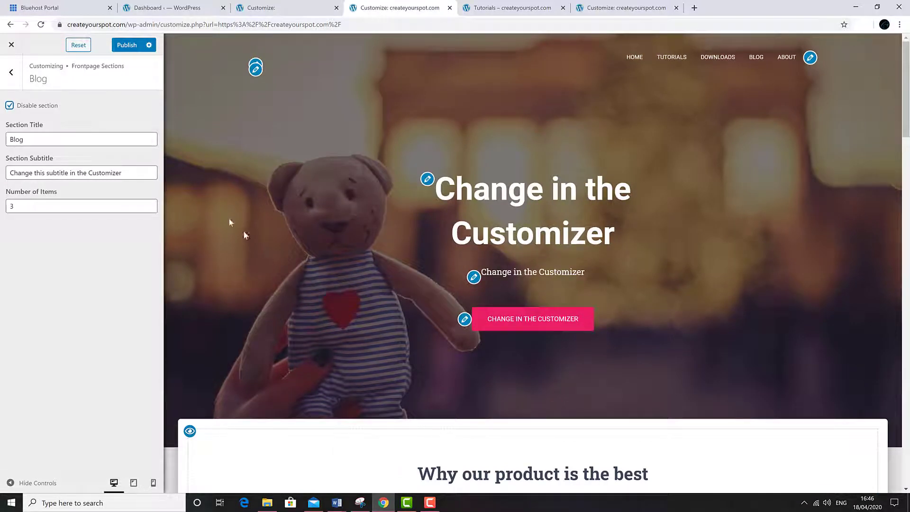
Step: Re-enable the About section by unchecking Disable section under Frontpage Sections
{"action": "left_click", "coordinate": [11, 73]}
{"action": "left_click", "coordinate": [11, 72]}
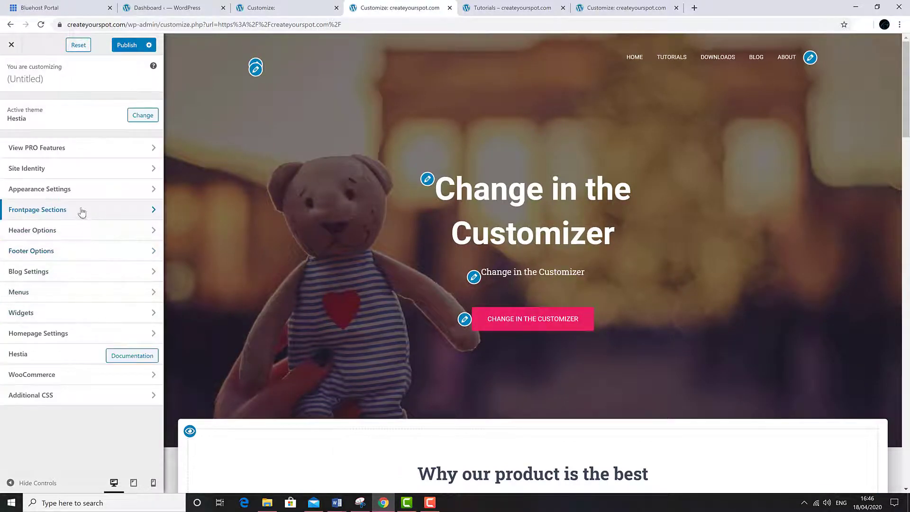
{"action": "left_click", "coordinate": [82, 210]}
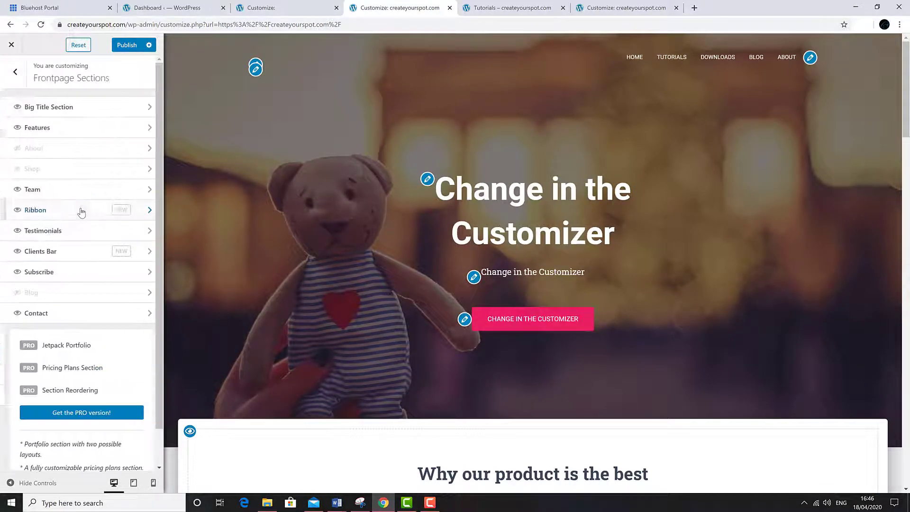
{"action": "left_click", "coordinate": [86, 149]}
{"action": "key", "text": "Escape"}
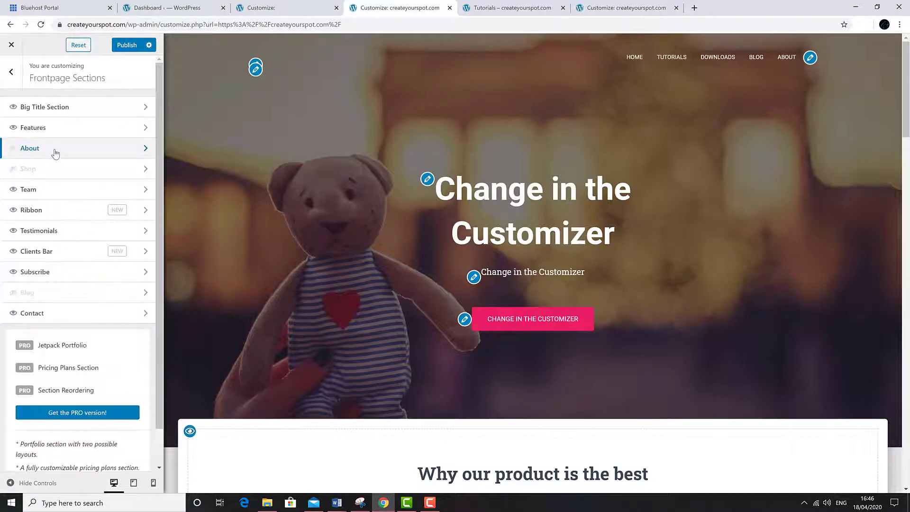
{"action": "left_click", "coordinate": [55, 152]}
{"action": "left_click", "coordinate": [10, 107]}
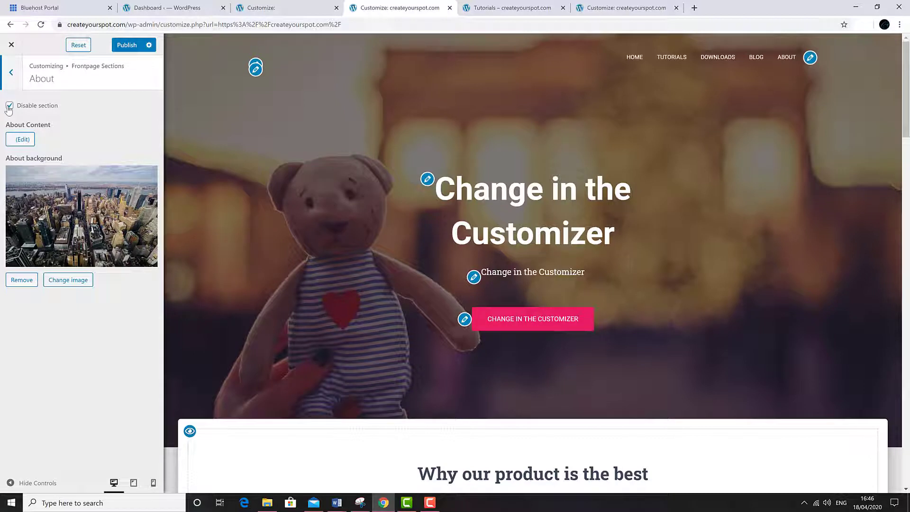
Step: Turn the Shop and Blog sections back on
{"action": "left_click", "coordinate": [12, 74]}
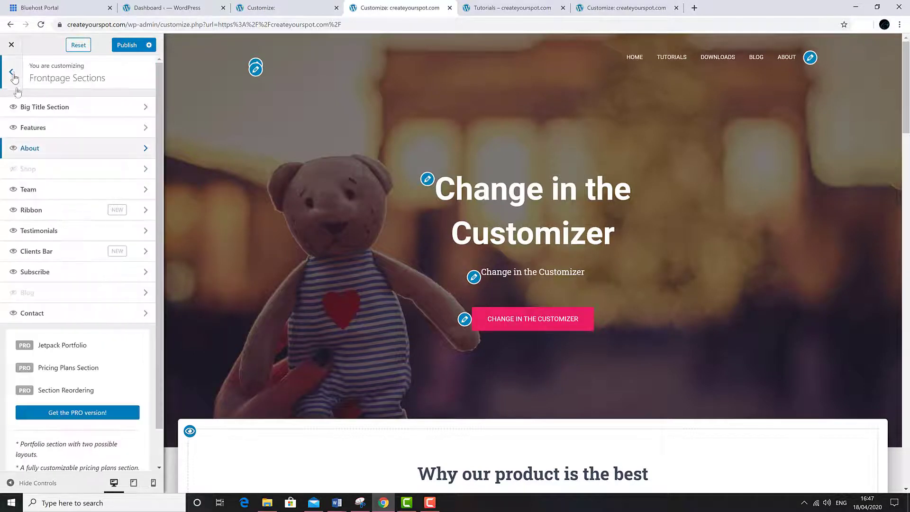
{"action": "left_click", "coordinate": [28, 168]}
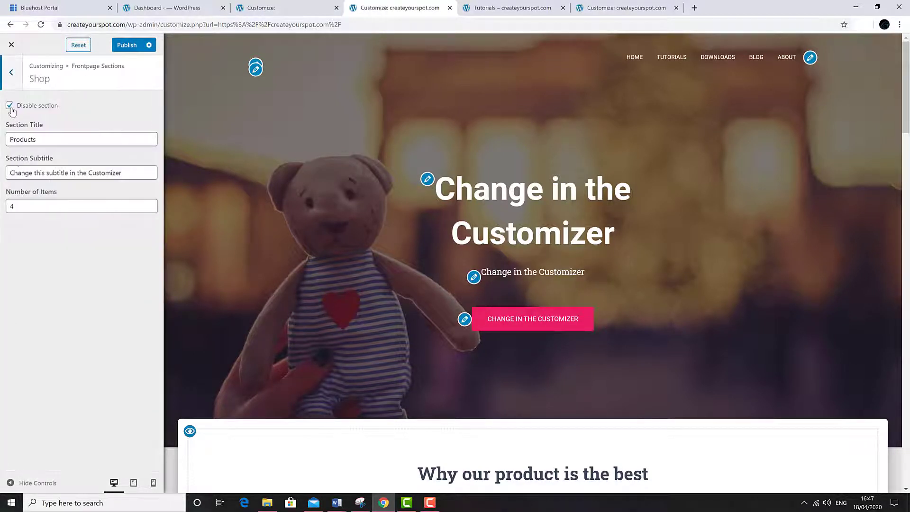
{"action": "left_click", "coordinate": [13, 72]}
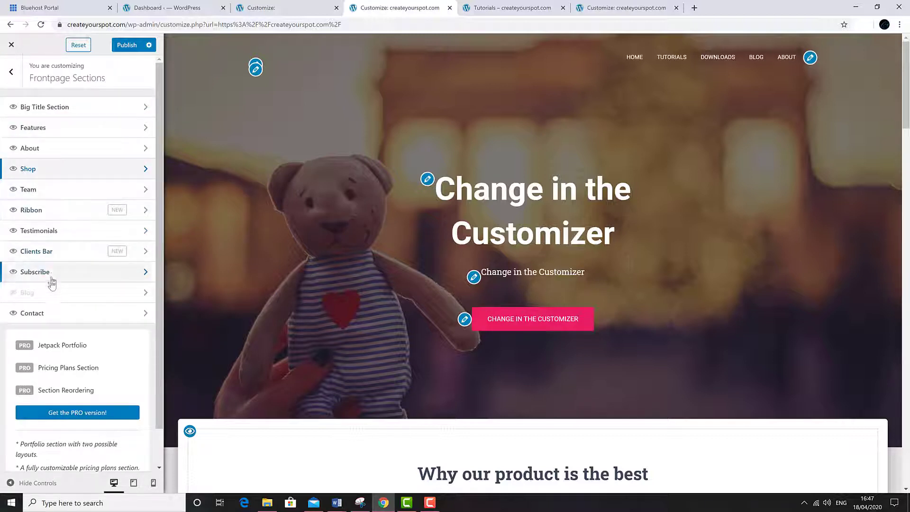
{"action": "left_click", "coordinate": [50, 292]}
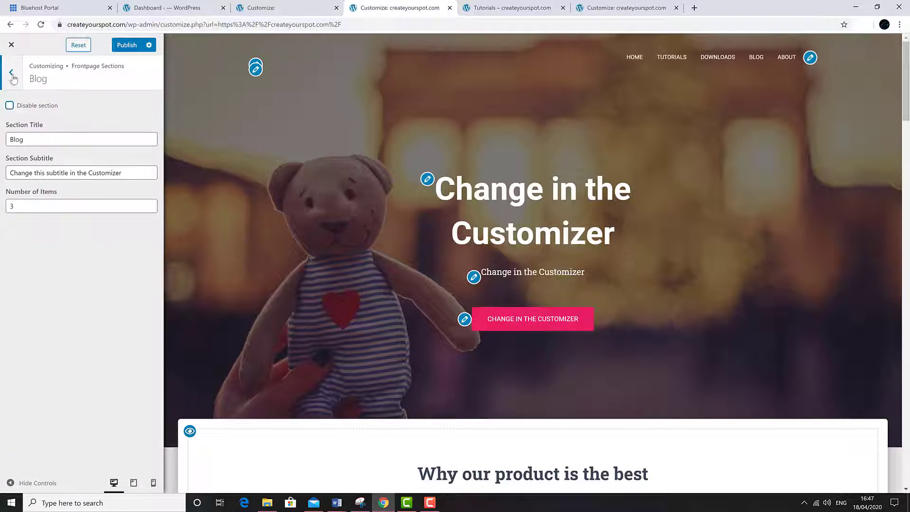
{"action": "left_click", "coordinate": [12, 75]}
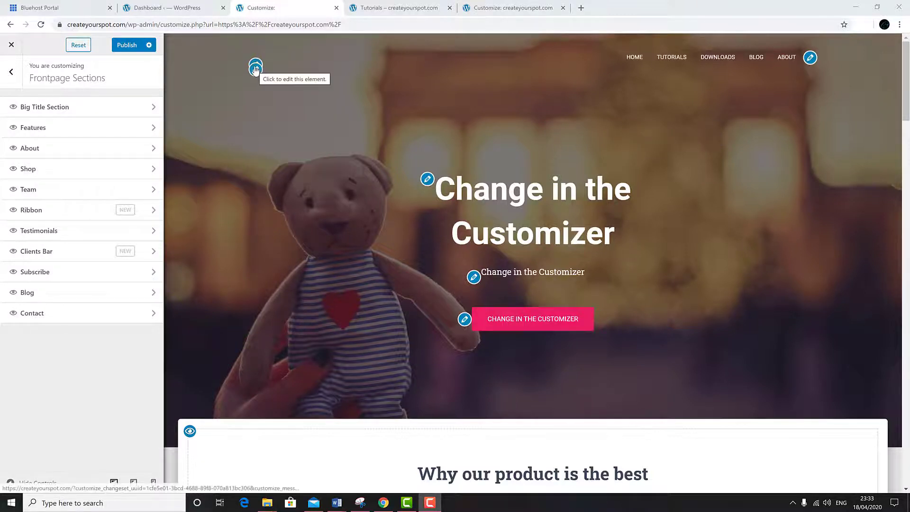
Step: Enter createyourspot.com as the Site Title in Site Identity
{"action": "left_click", "coordinate": [255, 69]}
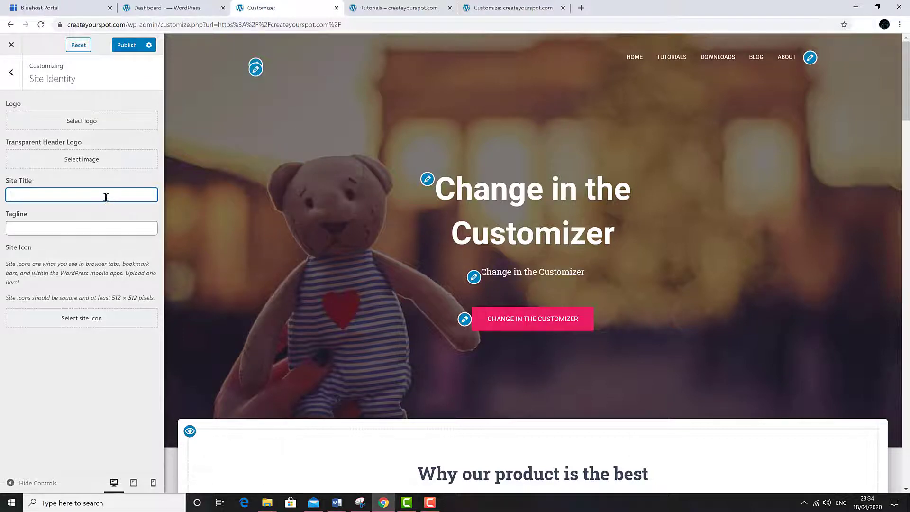
{"action": "type", "text": "createyourspot.com"}
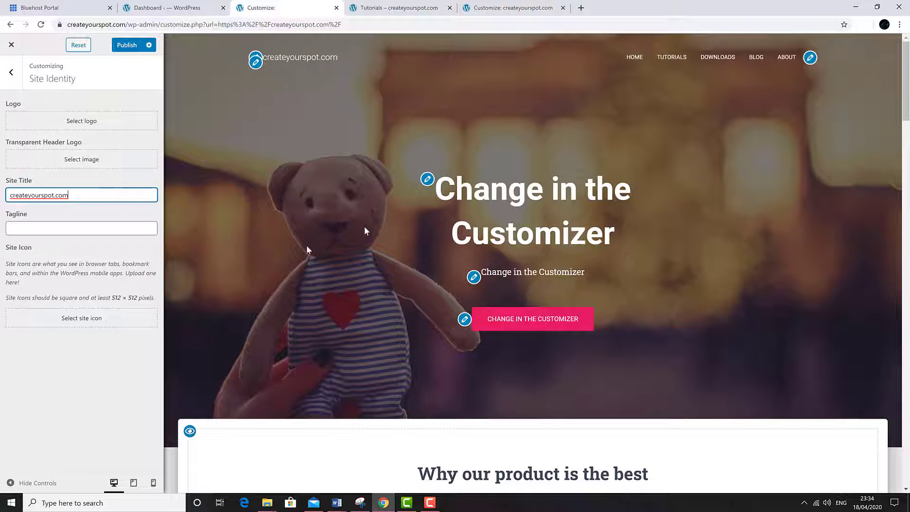
Step: Set the hero title 'Create Your Spot', text 'Website Builder Guide' and button label 'Learn More'
{"action": "left_click", "coordinate": [428, 179]}
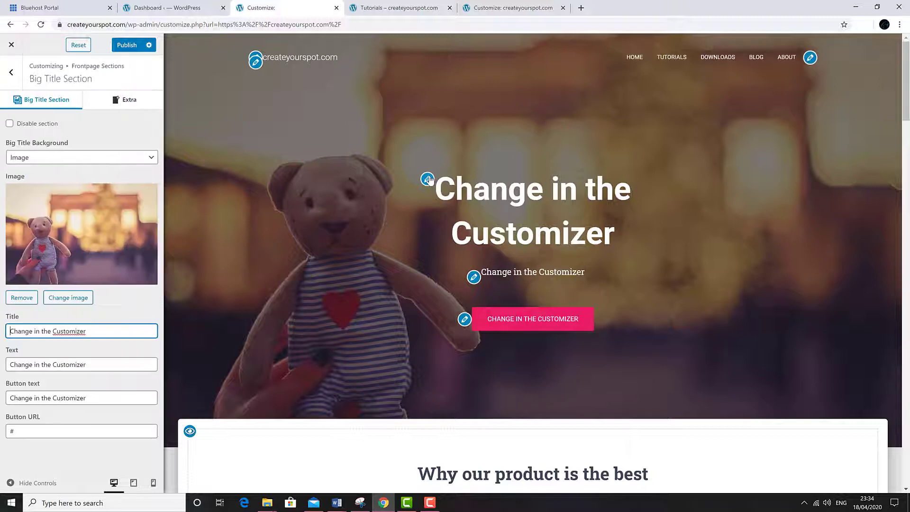
{"action": "triple_click", "coordinate": [107, 333]}
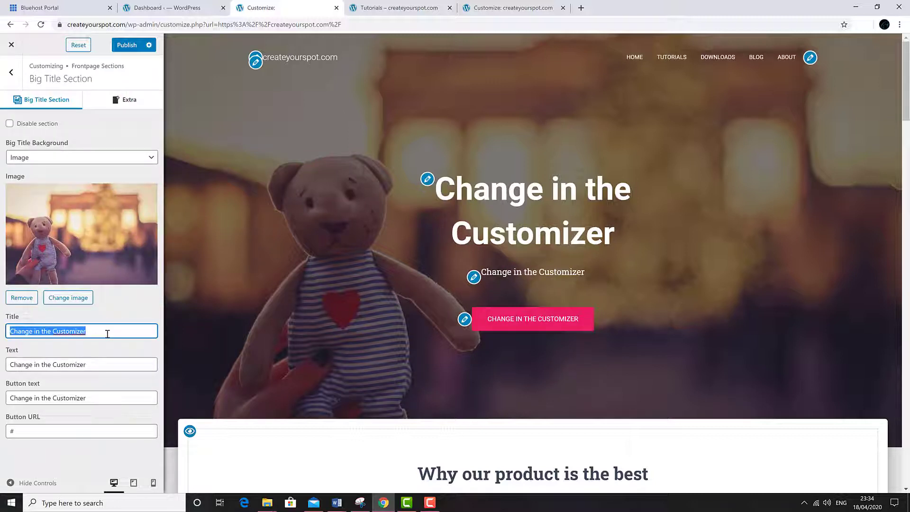
{"action": "type", "text": "Create Your Spot"}
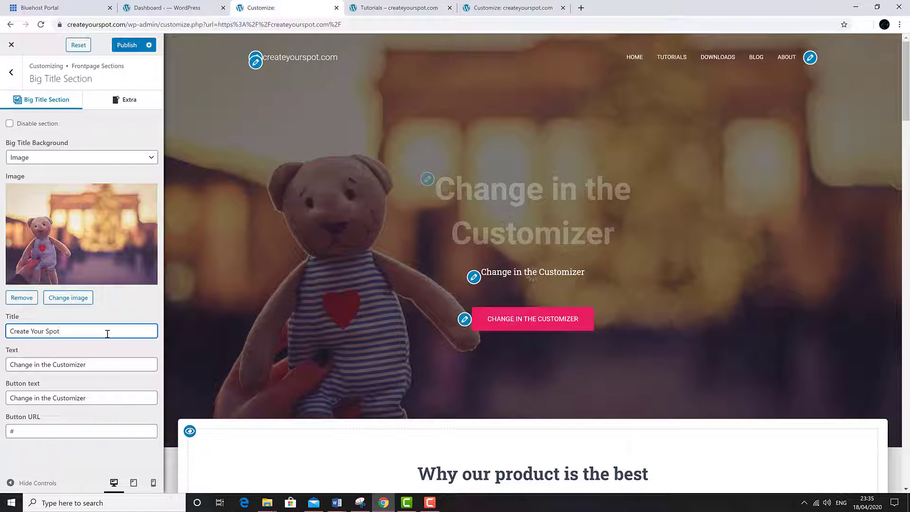
{"action": "key", "text": "Tab"}
{"action": "type", "text": "Website Builder Guide"}
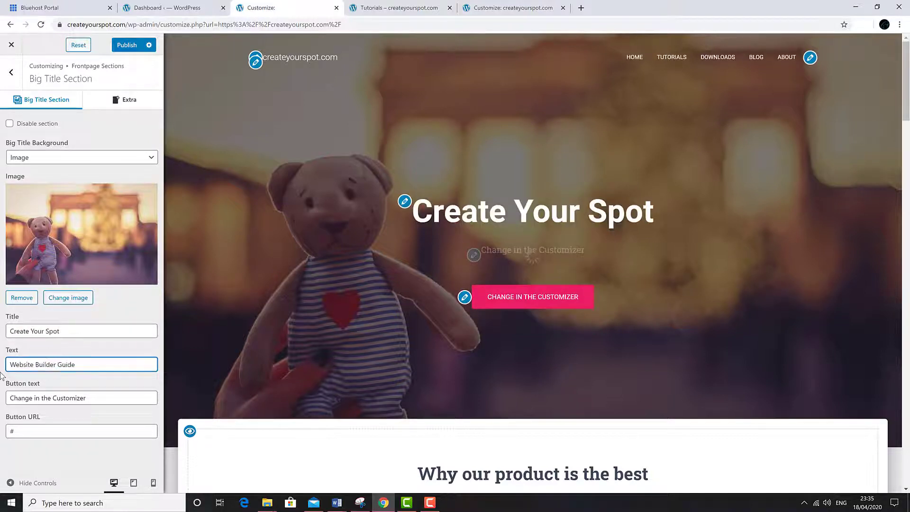
{"action": "key", "text": "Tab"}
{"action": "type", "text": "Learn More"}
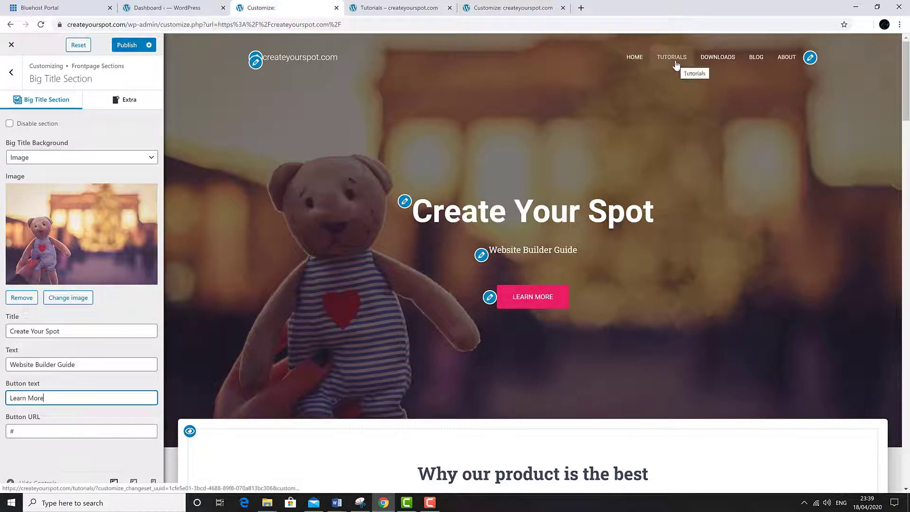
Step: Paste the tutorials page URL as the button link and publish the changes
{"action": "left_click", "coordinate": [64, 431]}
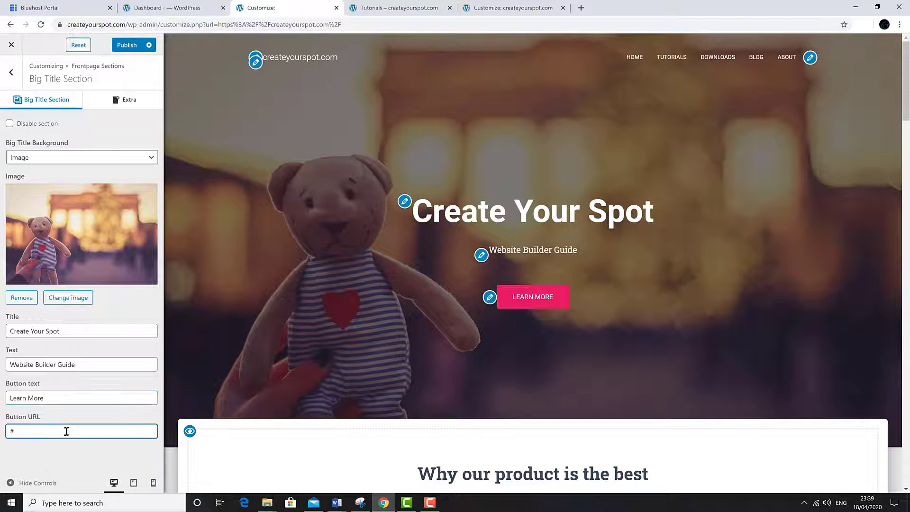
{"action": "left_click_drag", "start_coordinate": [25, 431], "coordinate": [9, 430]}
{"action": "right_click", "coordinate": [12, 430]}
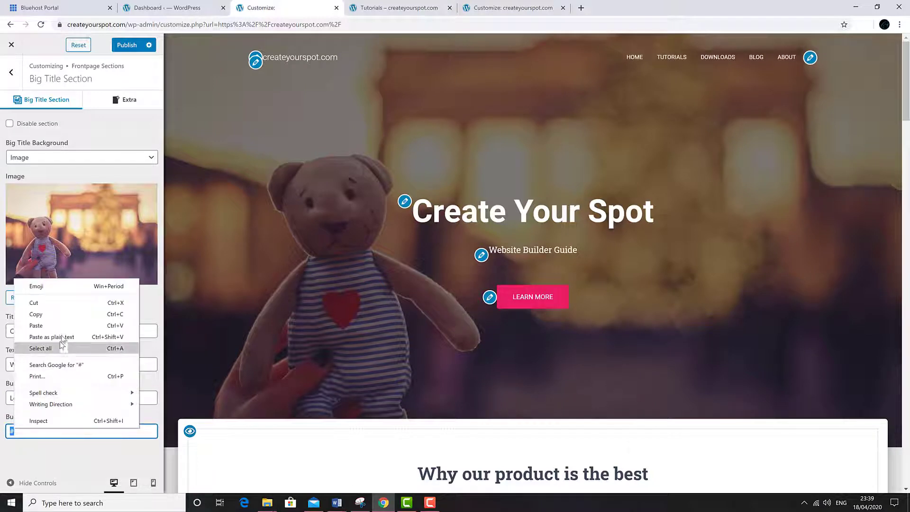
{"action": "left_click", "coordinate": [63, 326]}
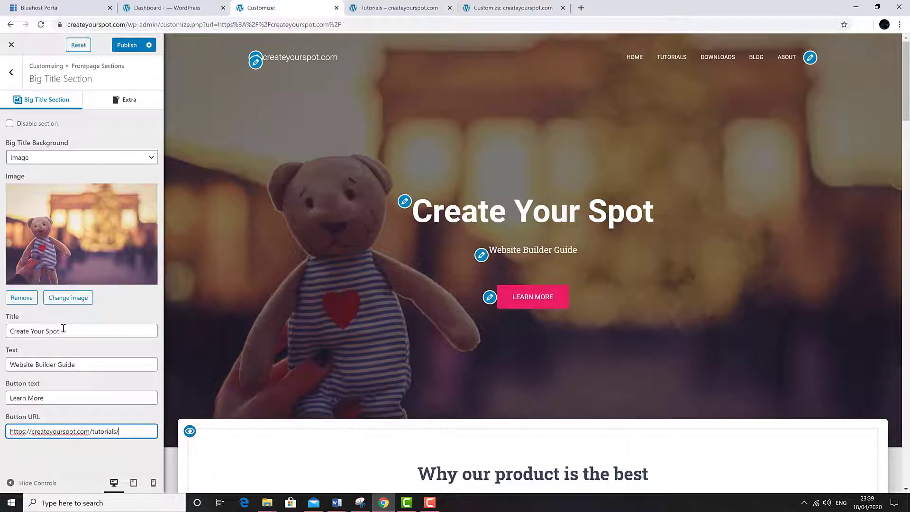
{"action": "left_click", "coordinate": [131, 46]}
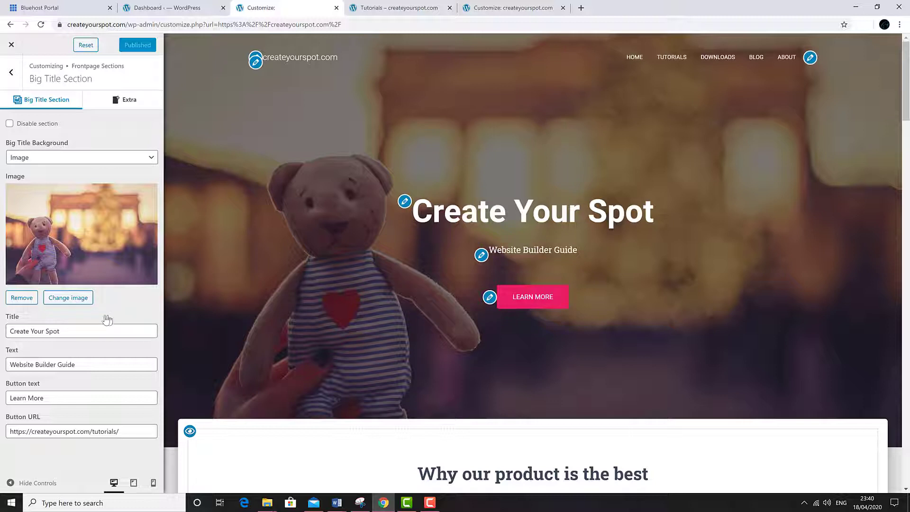
Step: Swap the hero background for the dark globe network picture from the Media Library
{"action": "left_click", "coordinate": [61, 299]}
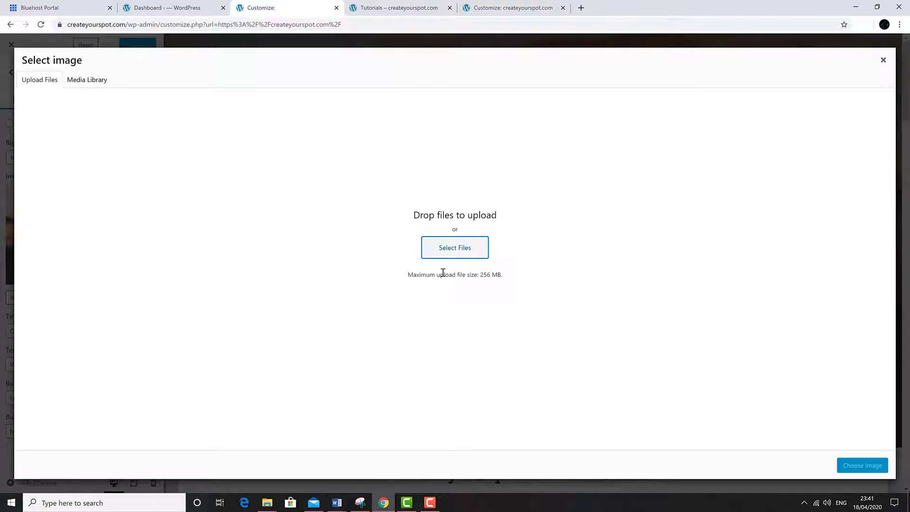
{"action": "left_click", "coordinate": [455, 248]}
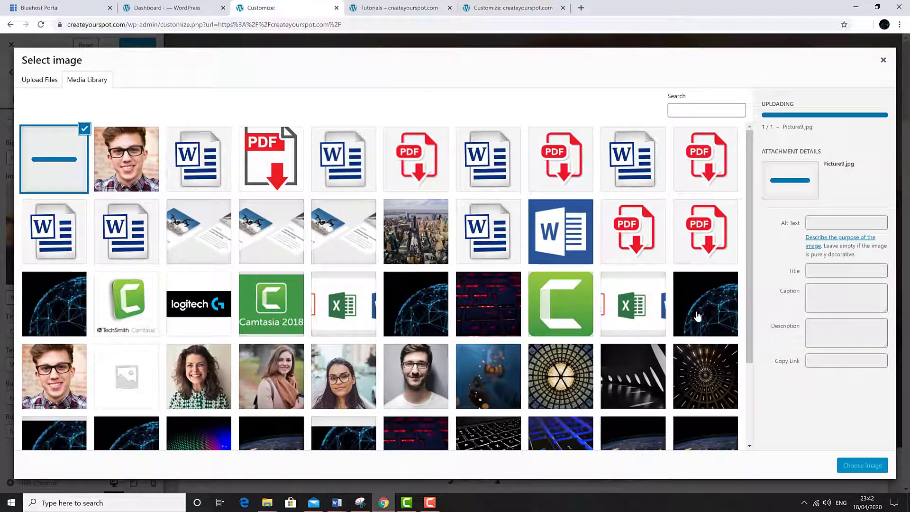
{"action": "left_click", "coordinate": [697, 315]}
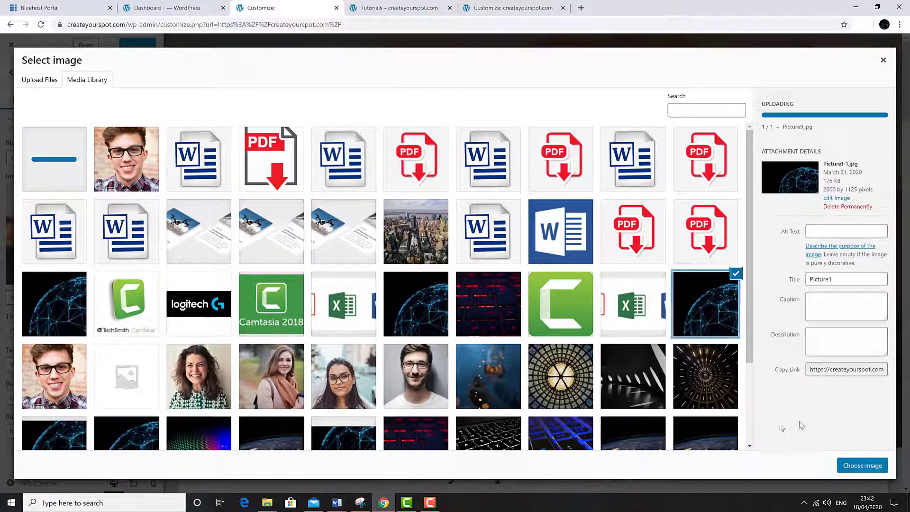
{"action": "left_click", "coordinate": [862, 466]}
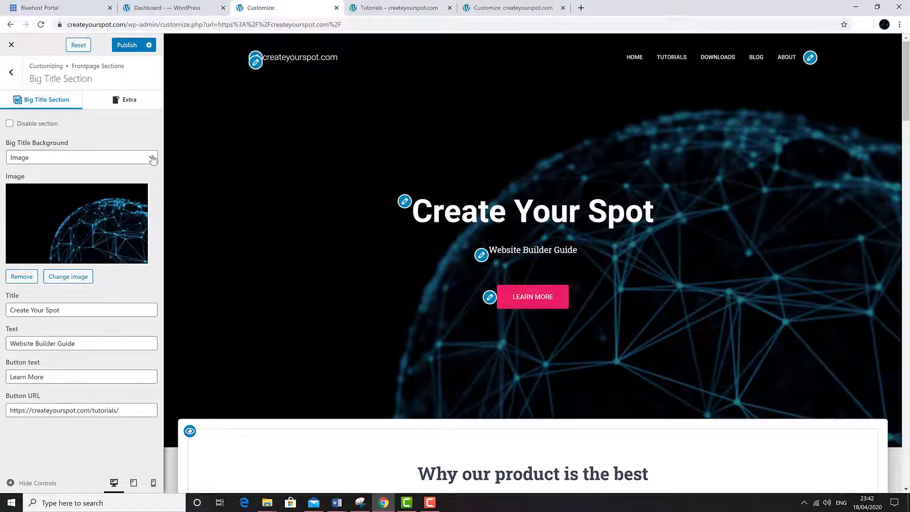
{"action": "left_click", "coordinate": [152, 160]}
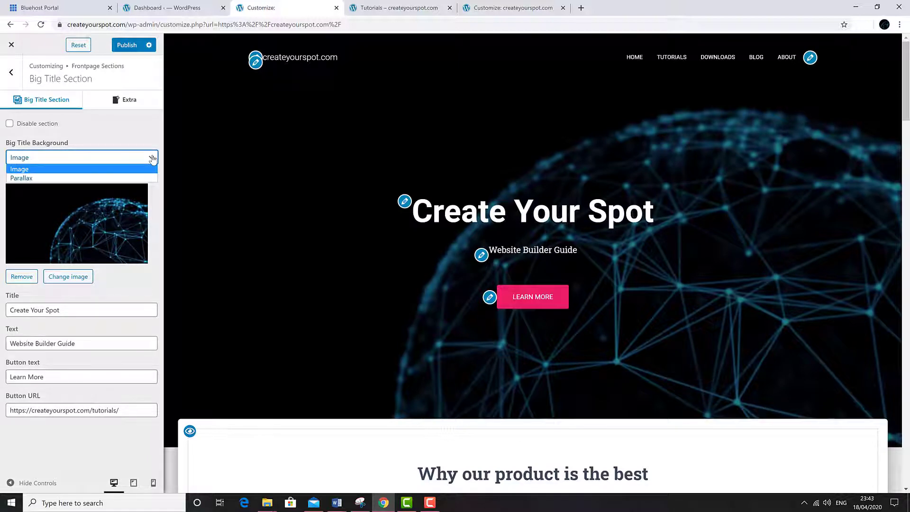
Step: Make the hero background Parallax with globe Picture9 on both layers, then publish
{"action": "left_click", "coordinate": [120, 178]}
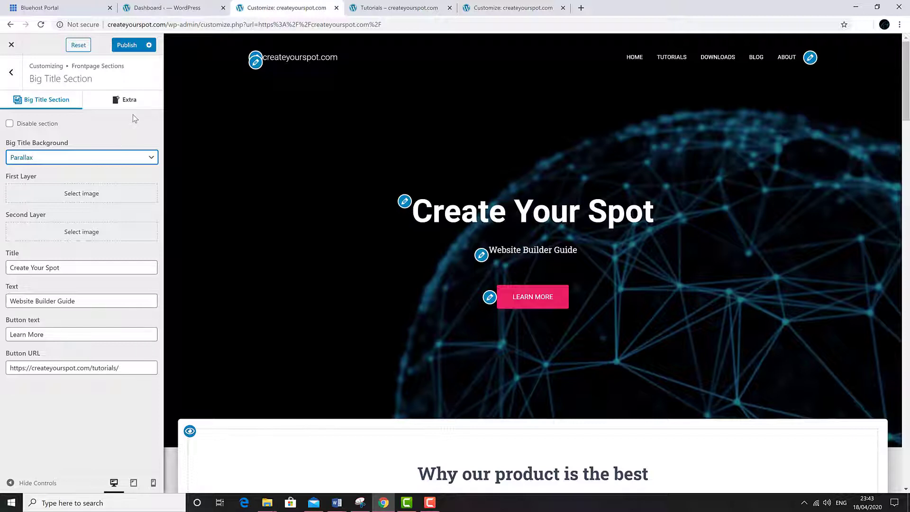
{"action": "left_click", "coordinate": [84, 200]}
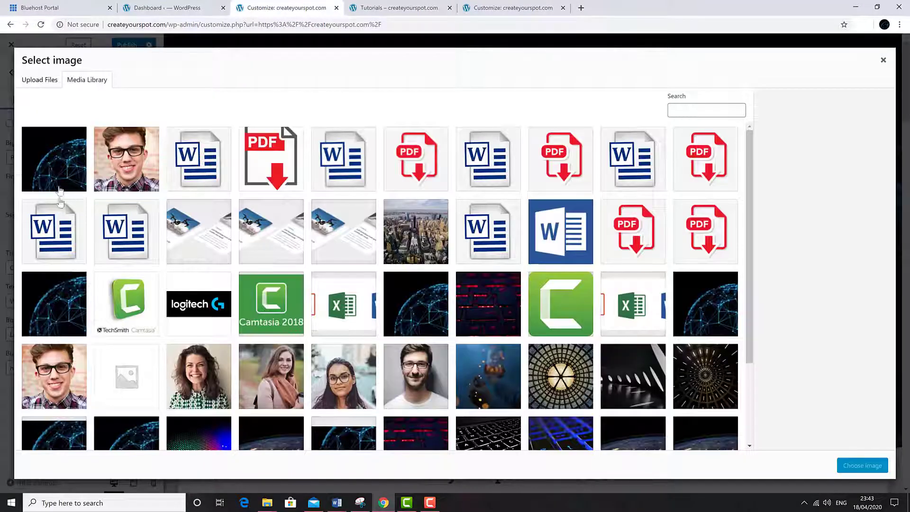
{"action": "left_click", "coordinate": [54, 177]}
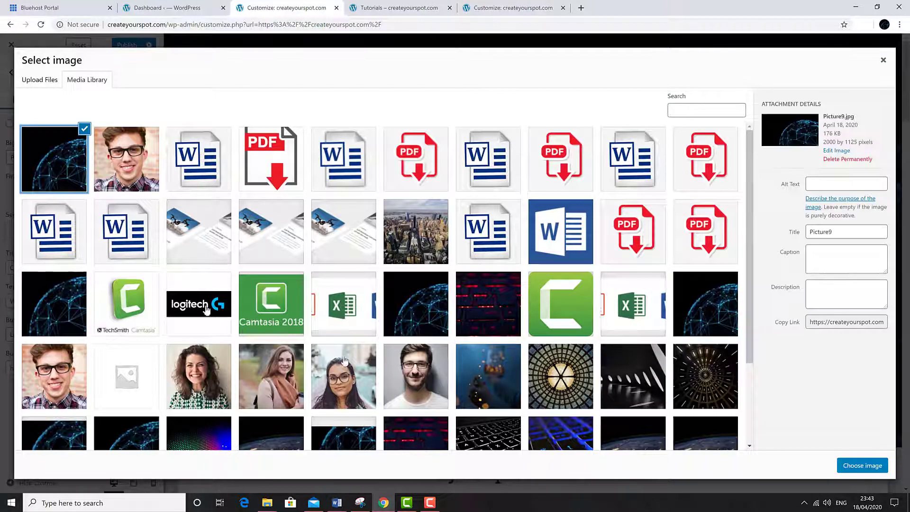
{"action": "left_click", "coordinate": [846, 464]}
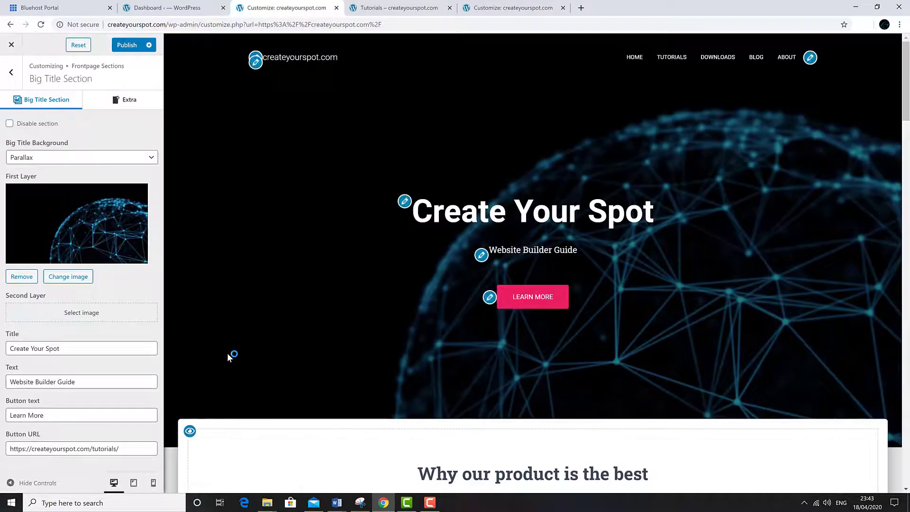
{"action": "left_click", "coordinate": [76, 321]}
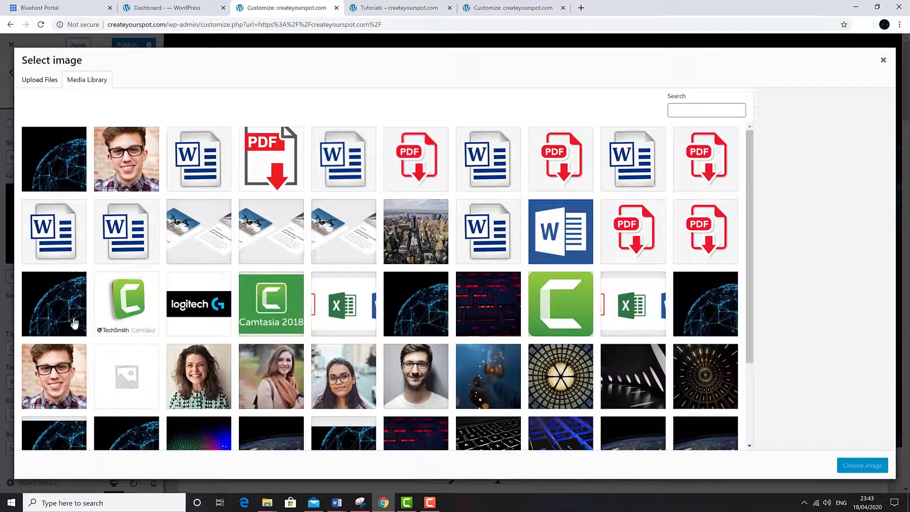
{"action": "left_click", "coordinate": [47, 174]}
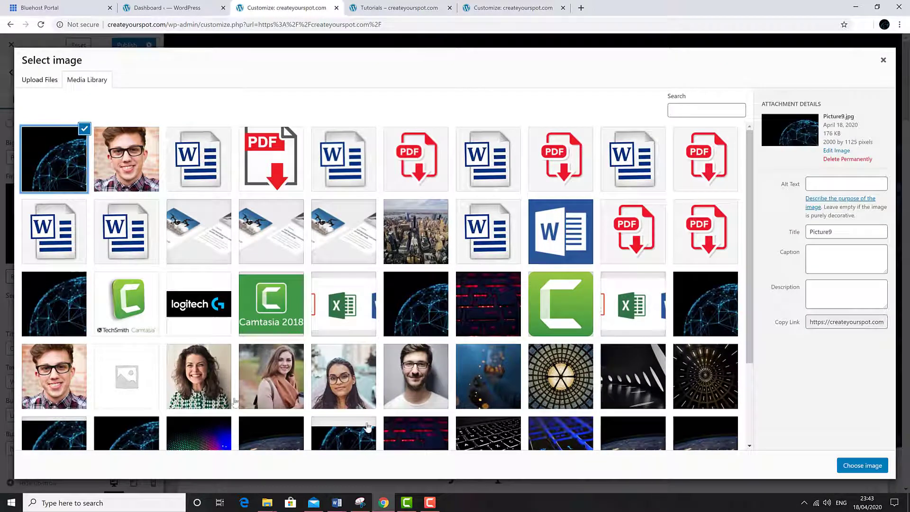
{"action": "left_click", "coordinate": [864, 468]}
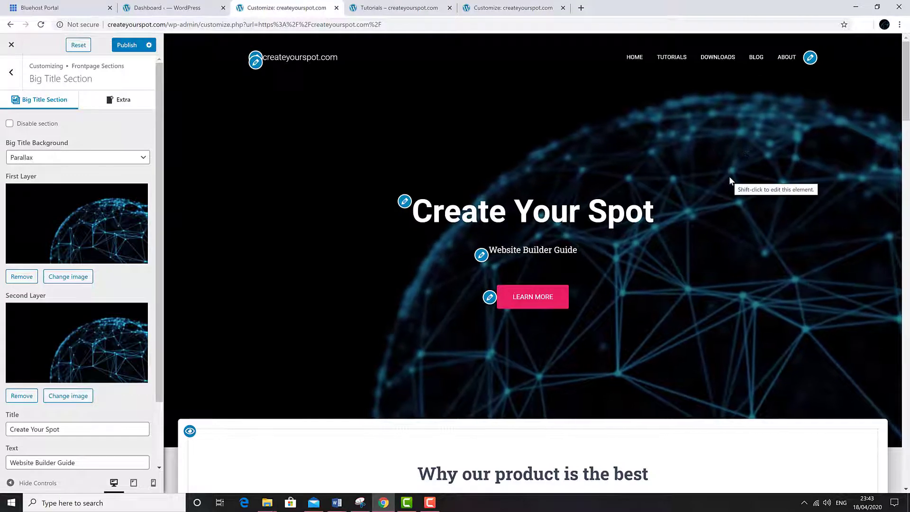
{"action": "left_click", "coordinate": [119, 45]}
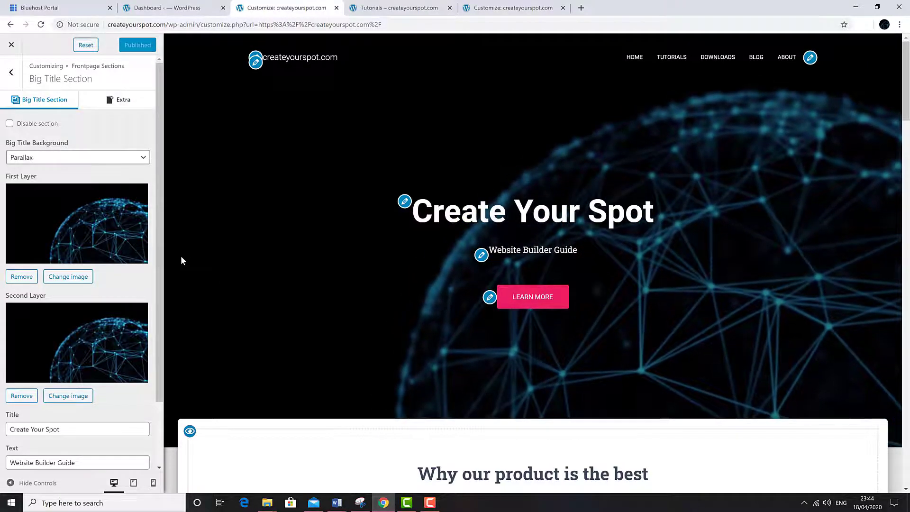
Step: Left-align the hero content from the Extra tab, publish, and reach Appearance Settings > Colors
{"action": "left_click", "coordinate": [103, 102]}
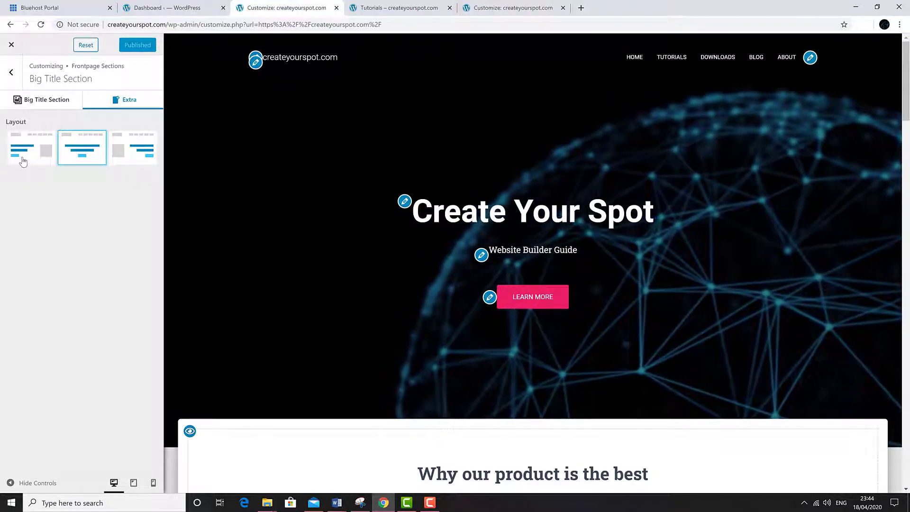
{"action": "left_click", "coordinate": [25, 156]}
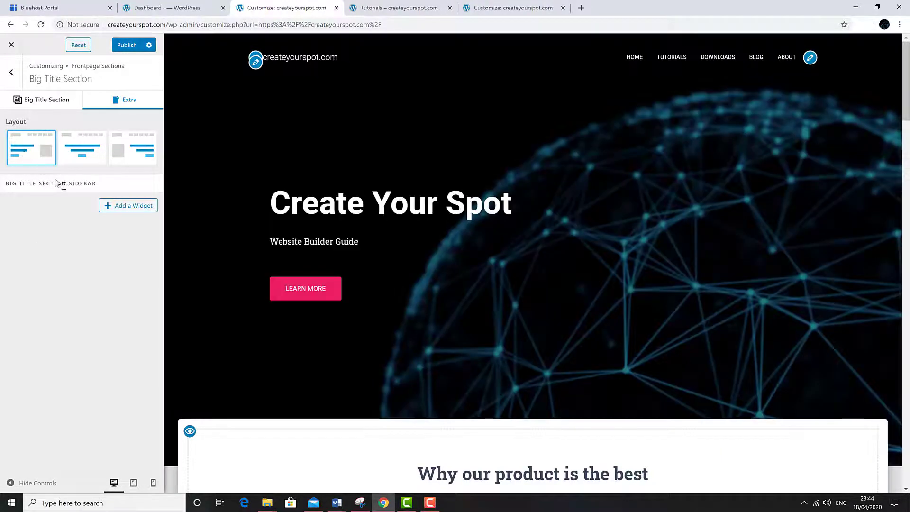
{"action": "left_click", "coordinate": [127, 46]}
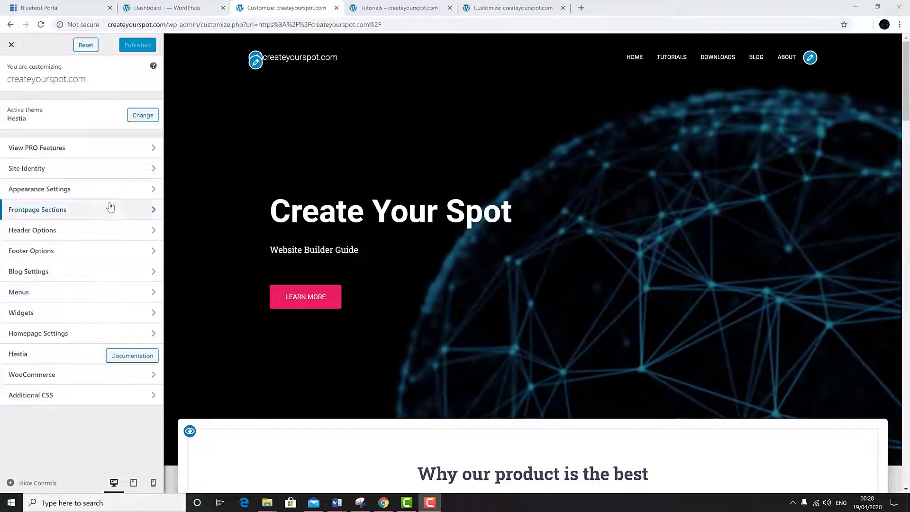
{"action": "left_click", "coordinate": [113, 196]}
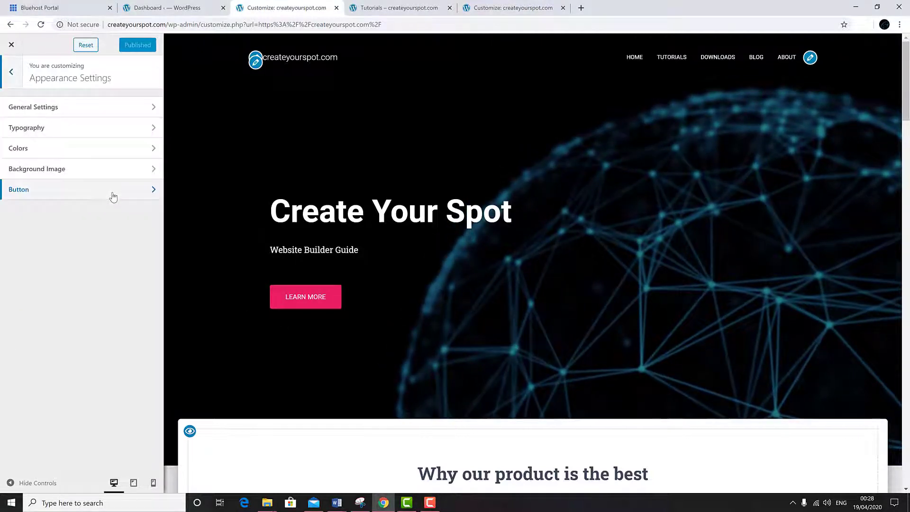
{"action": "left_click", "coordinate": [133, 149]}
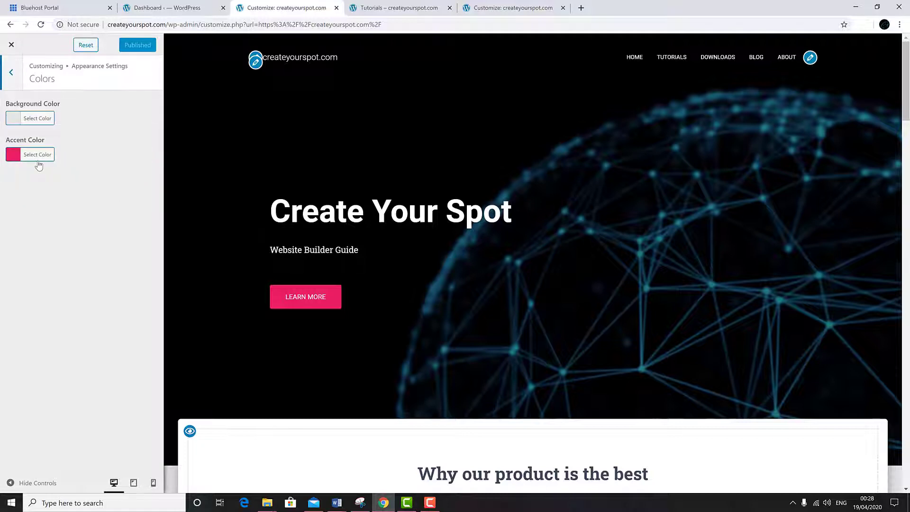
Step: Change the accent colour to red #d61f19
{"action": "left_click", "coordinate": [42, 160]}
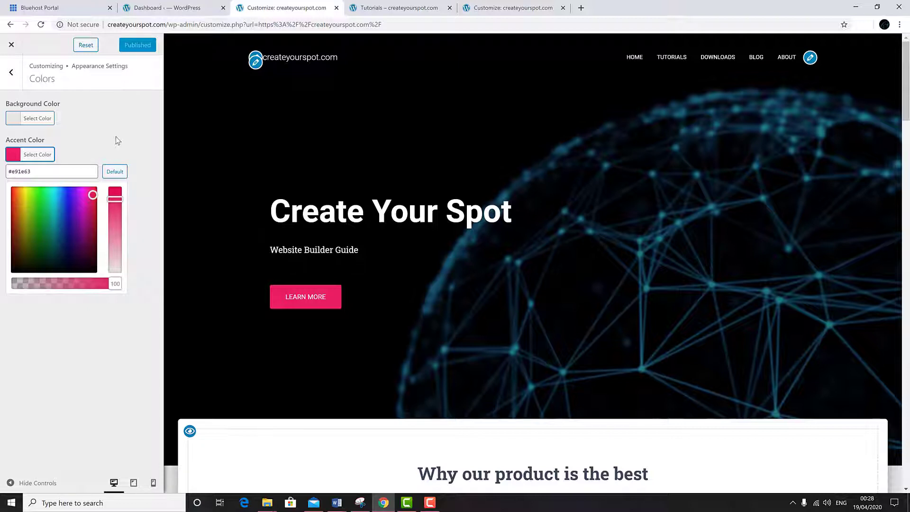
{"action": "left_click", "coordinate": [12, 201]}
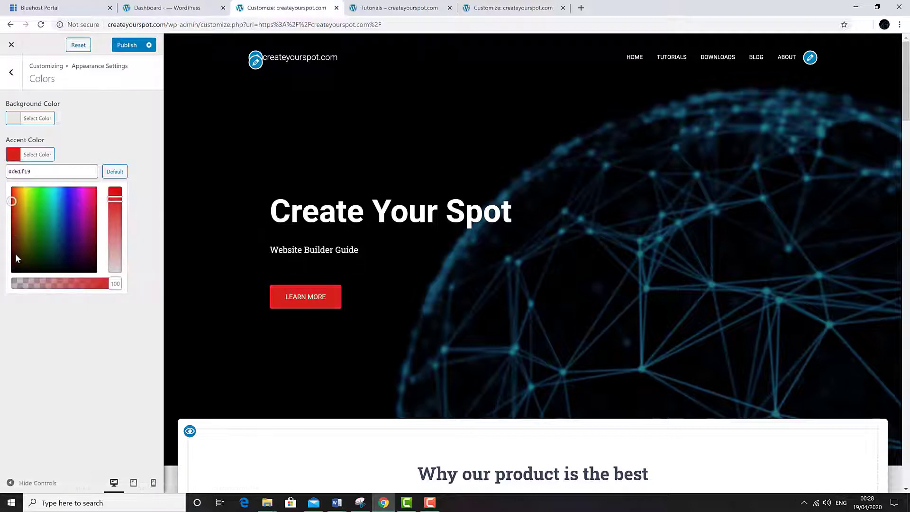
{"action": "left_click", "coordinate": [11, 75]}
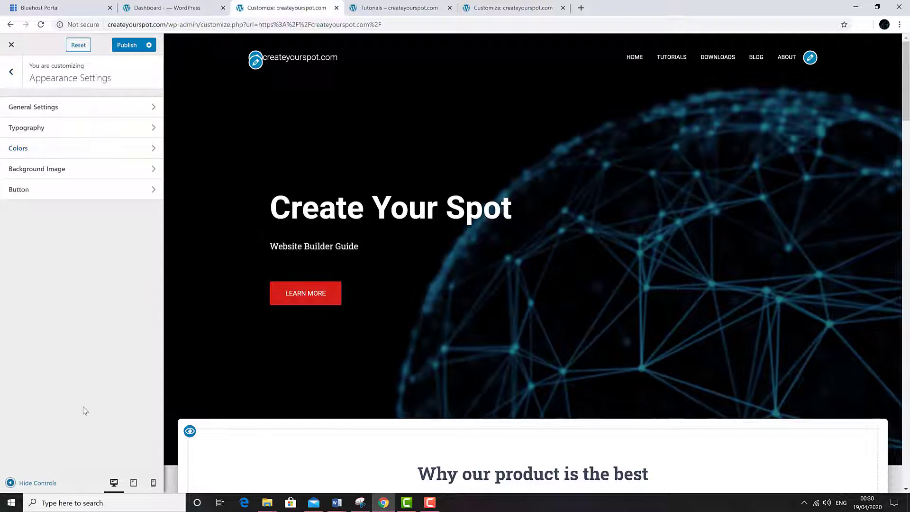
Step: Collapse the controls and scroll through the full-width front page preview
{"action": "left_click", "coordinate": [22, 483]}
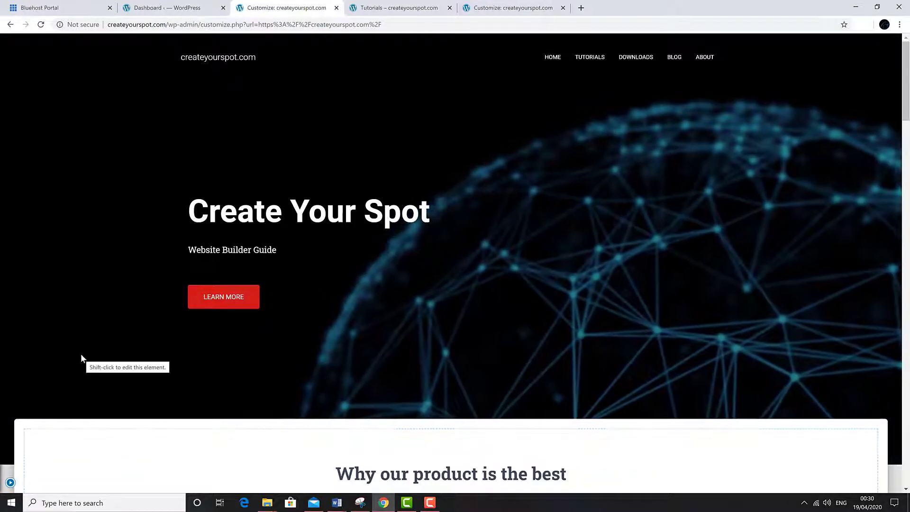
{"action": "scroll", "coordinate": [80, 353], "scroll_direction": "down", "scroll_amount": 20}
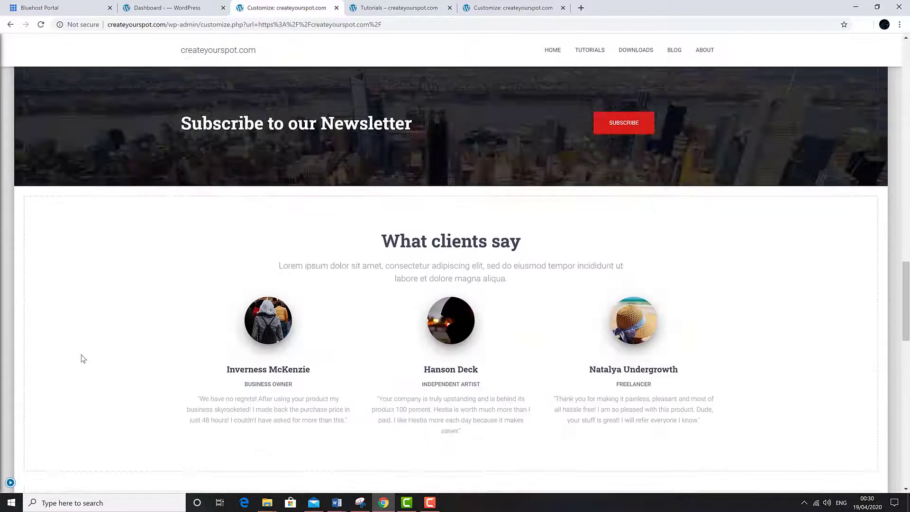
{"action": "scroll", "coordinate": [82, 354], "scroll_direction": "down", "scroll_amount": 12}
{"action": "scroll", "coordinate": [81, 354], "scroll_direction": "up", "scroll_amount": 20}
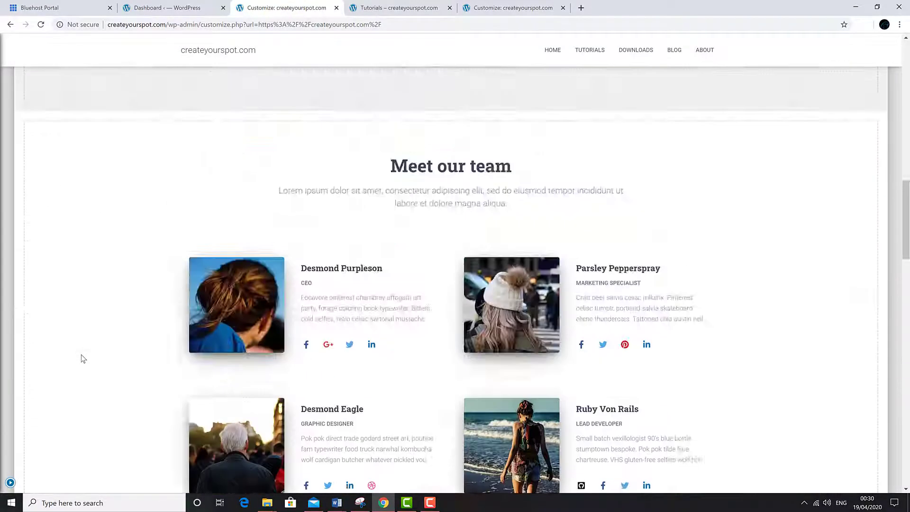
{"action": "scroll", "coordinate": [81, 355], "scroll_direction": "up", "scroll_amount": 15}
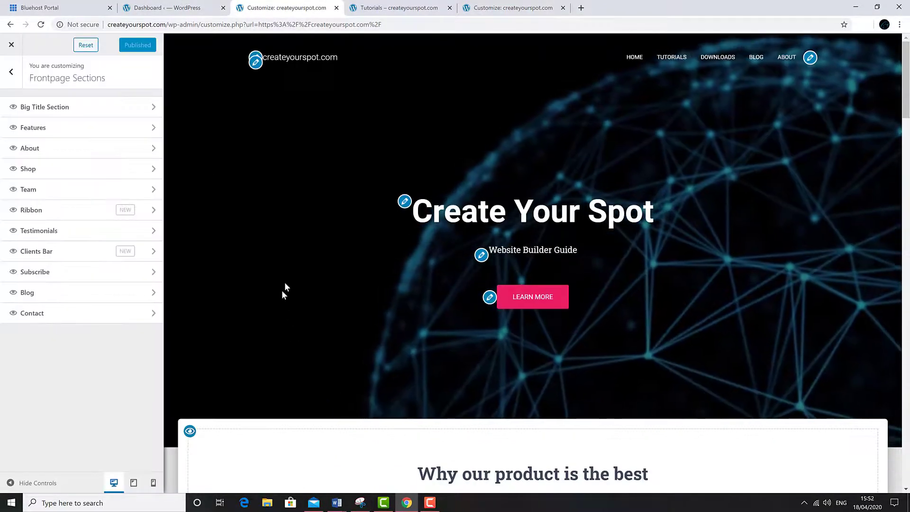
{"action": "scroll", "coordinate": [285, 289], "scroll_direction": "down", "scroll_amount": 4}
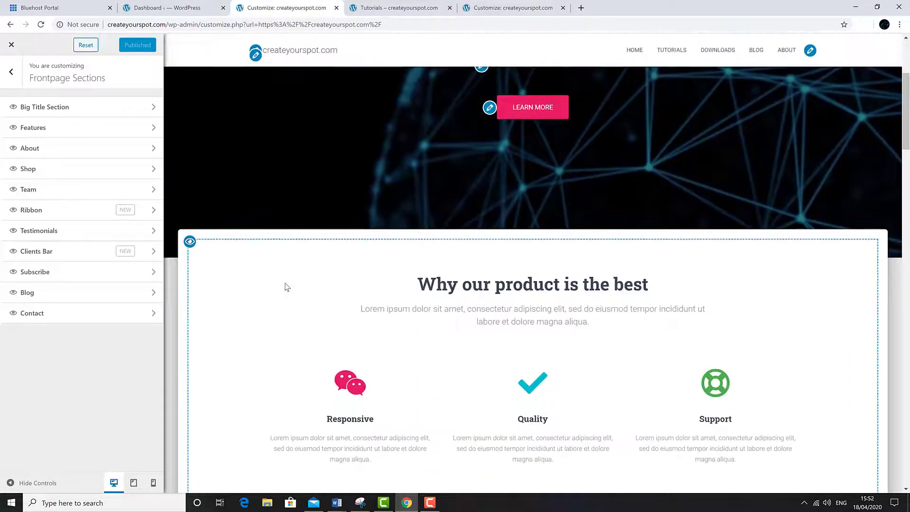
Step: Title Features 'The best online tutorial to help you create your own spot on the web' with the new subtitle
{"action": "scroll", "coordinate": [285, 283], "scroll_direction": "down", "scroll_amount": 1}
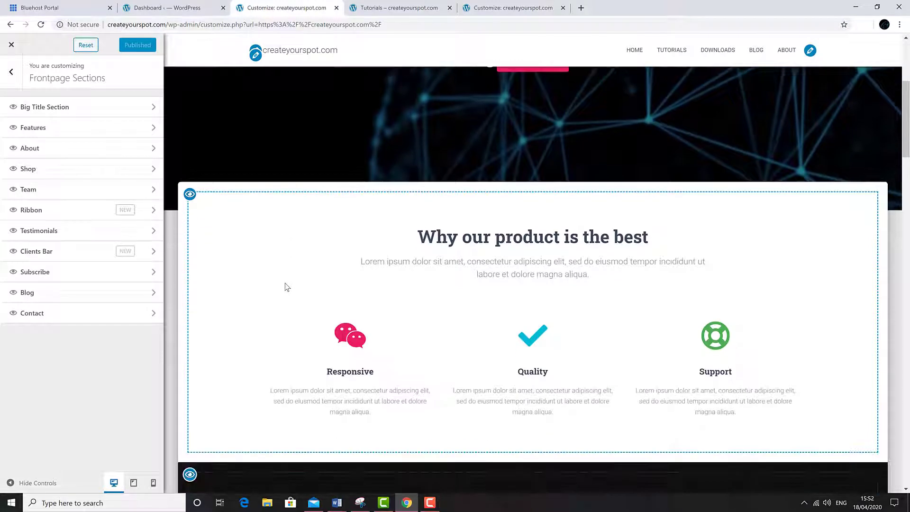
{"action": "mouse_move", "coordinate": [481, 248]}
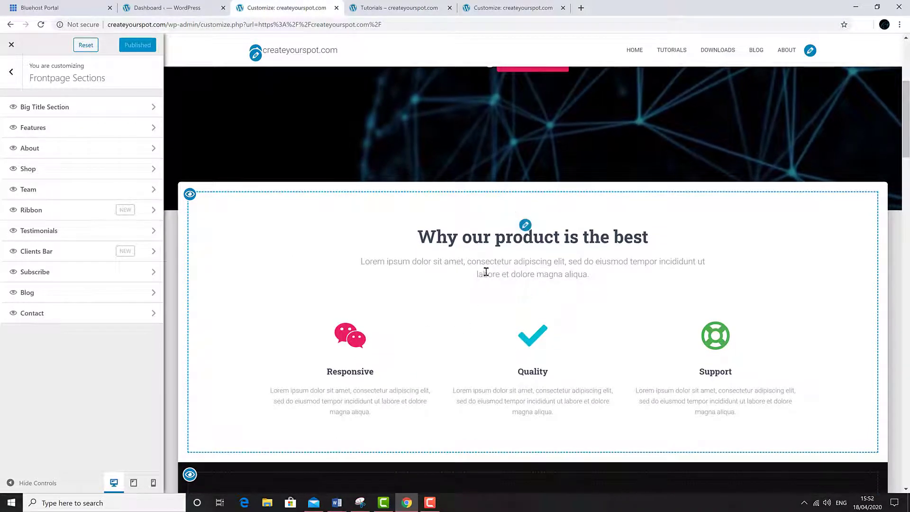
{"action": "left_click", "coordinate": [524, 225]}
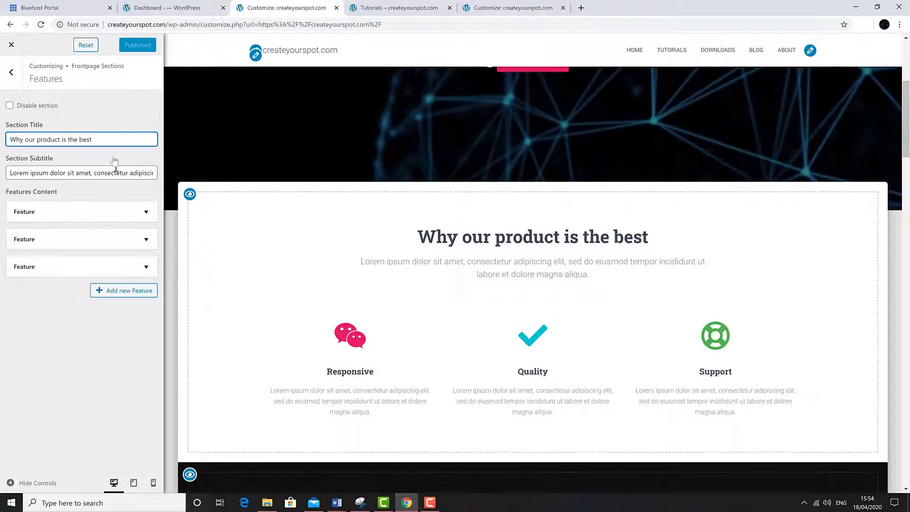
{"action": "triple_click", "coordinate": [94, 135]}
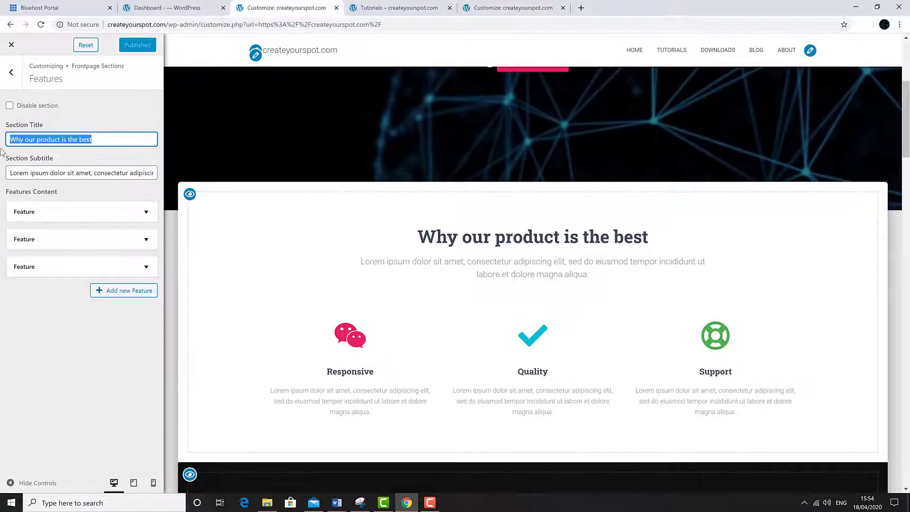
{"action": "type", "text": "The best online tut"}
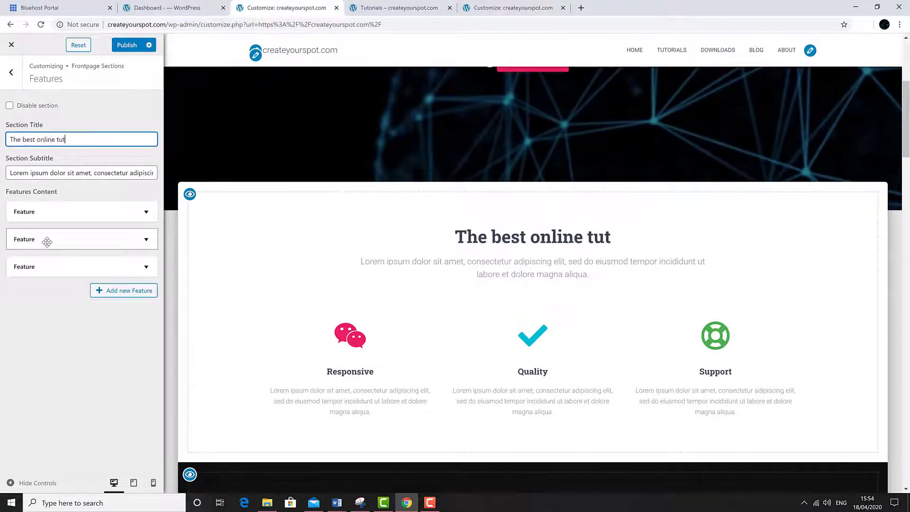
{"action": "type", "text": "orial to help you create your own spot on the web"}
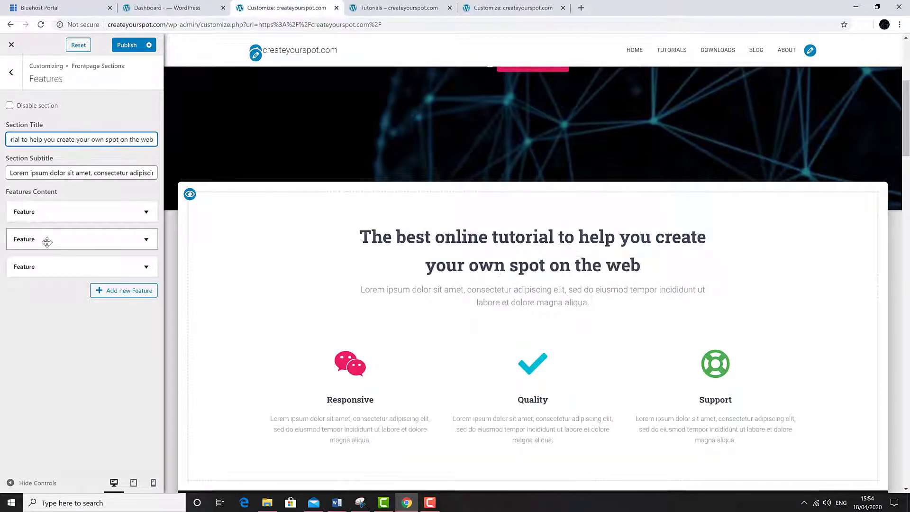
{"action": "key", "text": "Tab"}
{"action": "type", "text": "Easy step by s"}
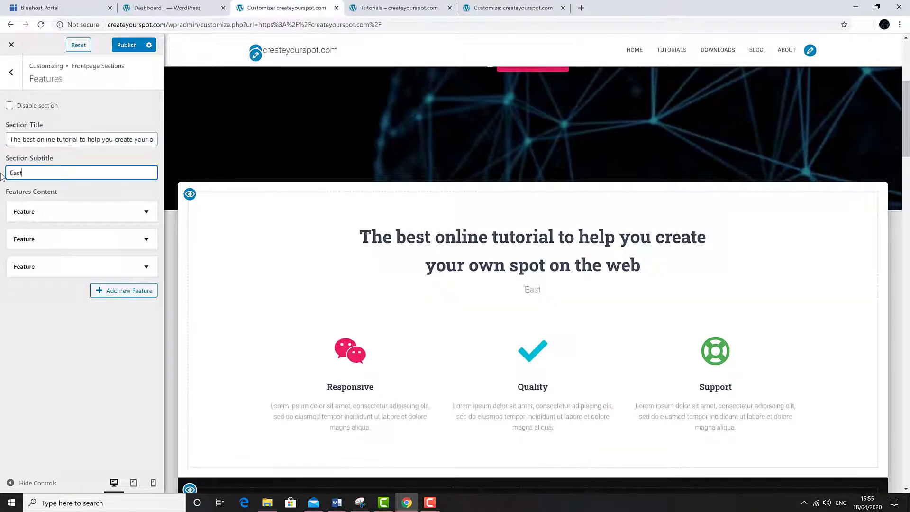
{"action": "type", "text": "tep gui"}
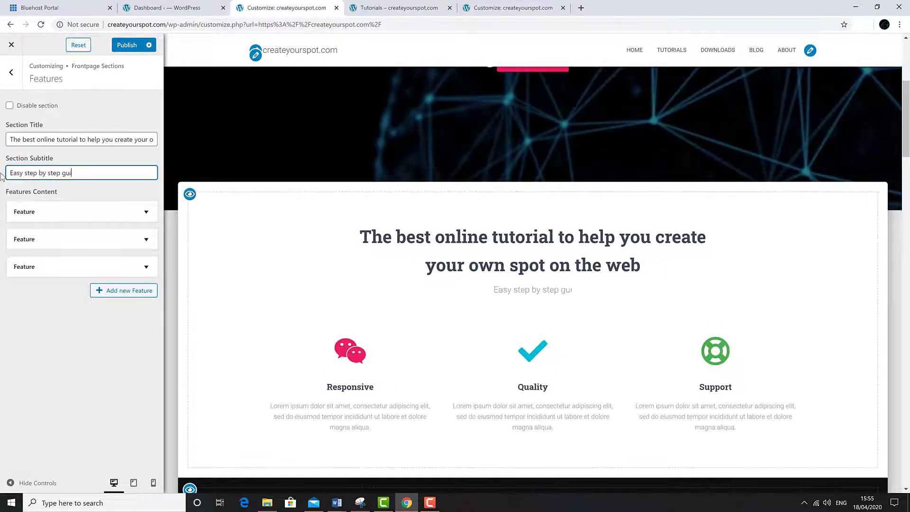
{"action": "type", "text": "de for complete beginners"}
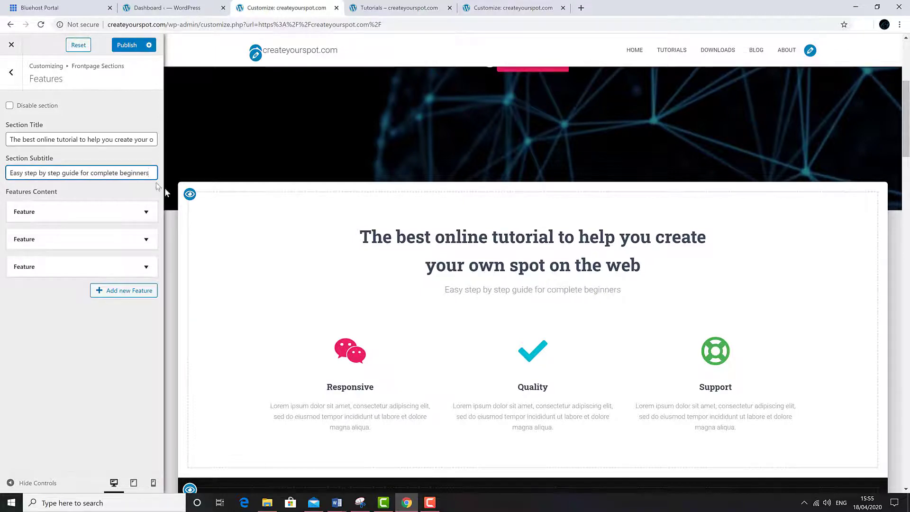
{"action": "scroll", "coordinate": [327, 212], "scroll_direction": "down", "scroll_amount": 2}
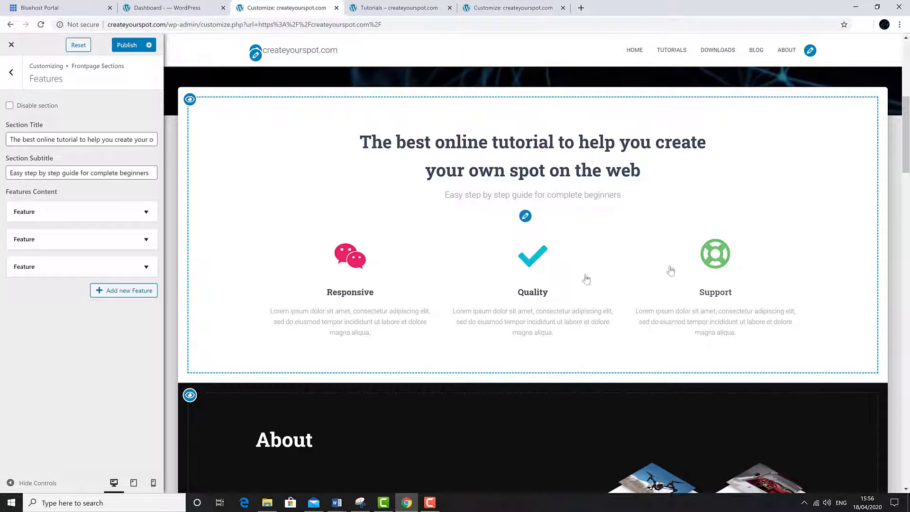
Step: Give the first feature a red YouTube icon
{"action": "left_click", "coordinate": [146, 212]}
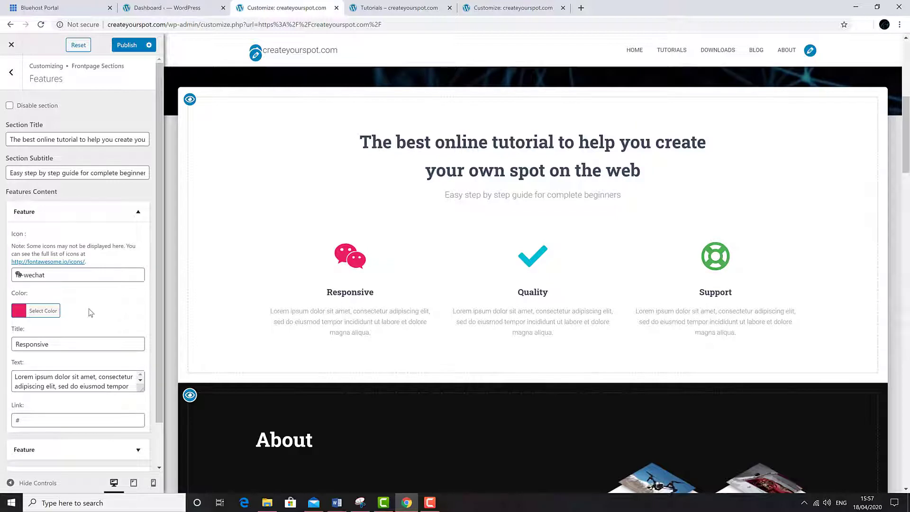
{"action": "left_click", "coordinate": [94, 276]}
{"action": "left_click", "coordinate": [19, 354]}
{"action": "left_click", "coordinate": [54, 310]}
{"action": "left_click", "coordinate": [91, 343]}
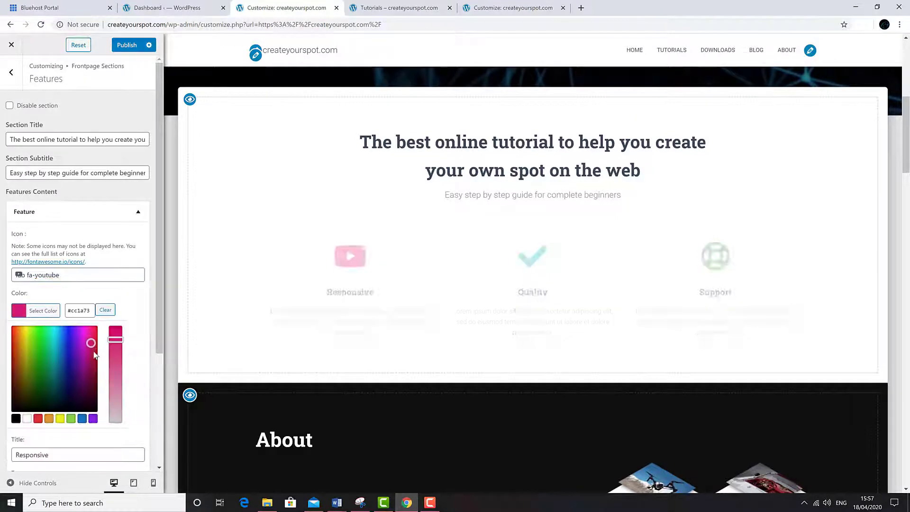
{"action": "left_click", "coordinate": [13, 356]}
Step: Retitle the first feature 'Video Tutorials' and paste in its new description
{"action": "scroll", "coordinate": [143, 312], "scroll_direction": "down", "scroll_amount": 3}
{"action": "left_click_drag", "start_coordinate": [71, 299], "coordinate": [5, 316]}
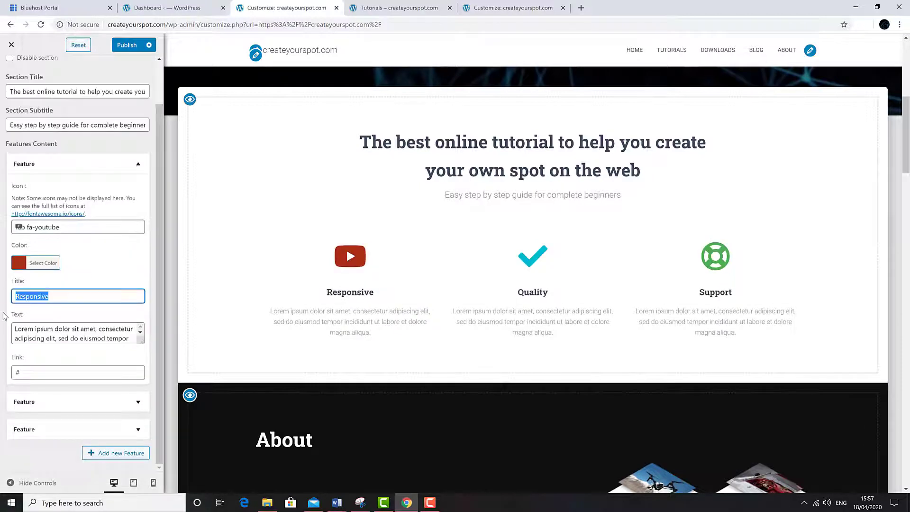
{"action": "type", "text": "Video Tutorials"}
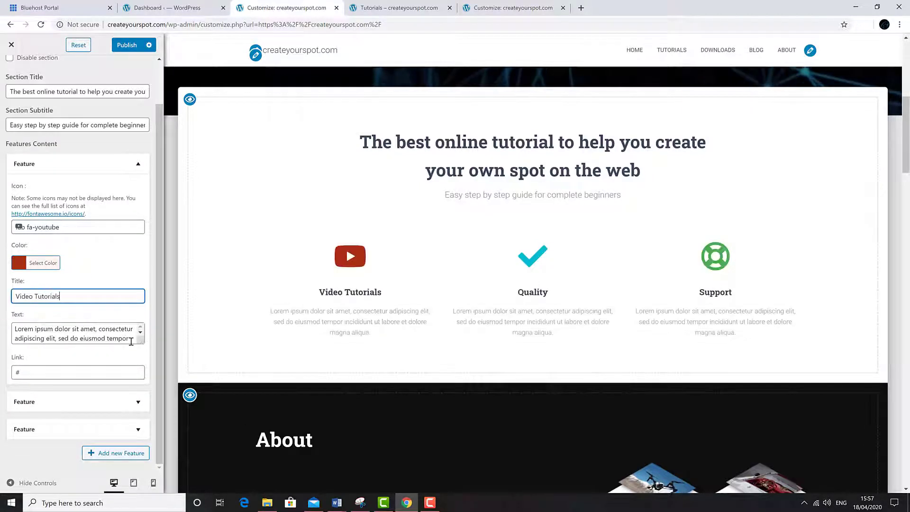
{"action": "left_click_drag", "start_coordinate": [138, 342], "coordinate": [143, 366]}
{"action": "left_click", "coordinate": [106, 347]}
{"action": "key", "text": "ctrl+a"}
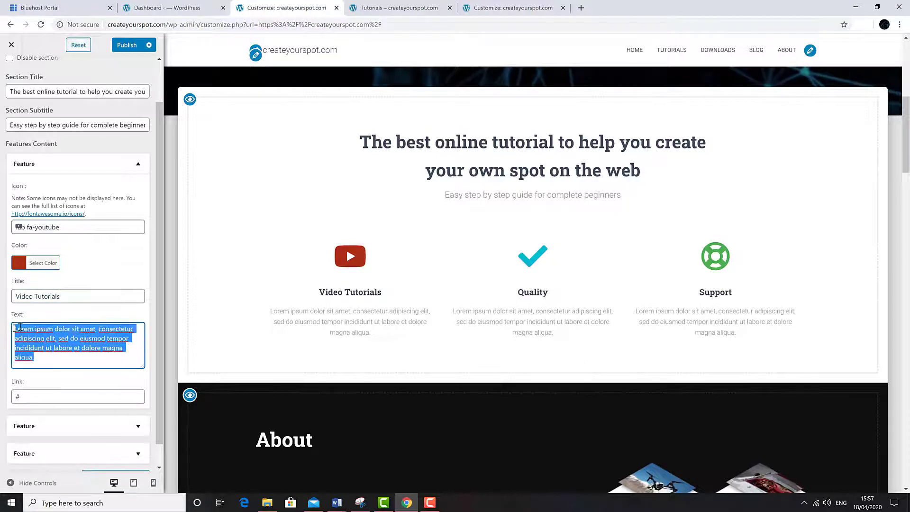
{"action": "type", "text": "Large variety of video tutorials to help you get started with your business."}
{"action": "left_click_drag", "start_coordinate": [159, 280], "coordinate": [159, 278]}
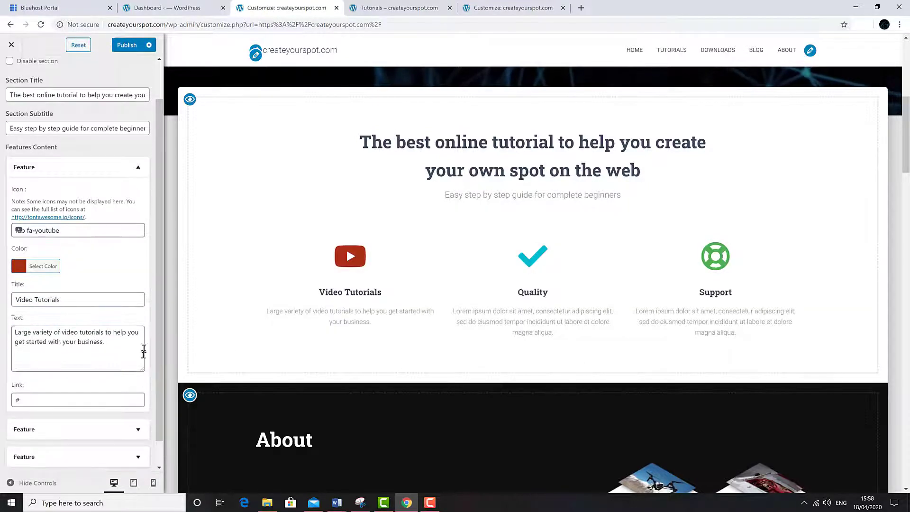
Step: Make the second feature's Quality check icon green and replace its placeholder description
{"action": "left_click", "coordinate": [144, 239]}
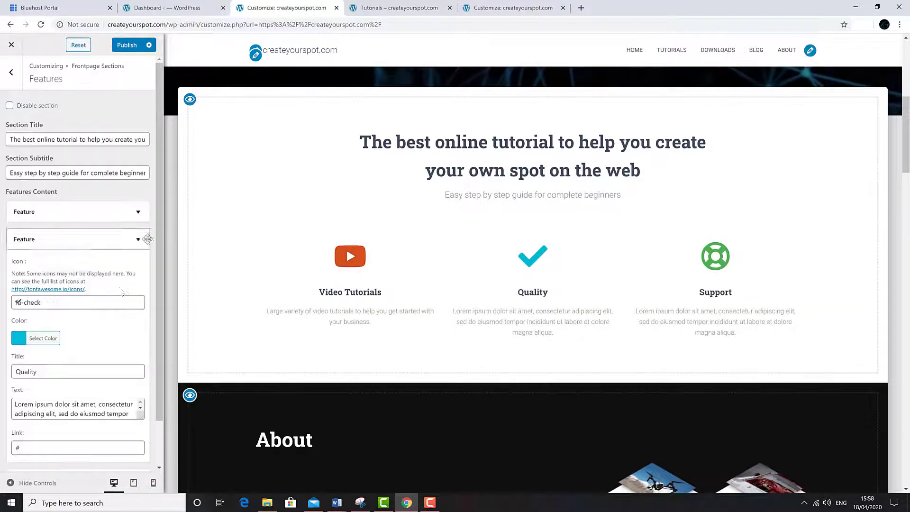
{"action": "left_click", "coordinate": [41, 338]}
{"action": "left_click", "coordinate": [40, 390]}
{"action": "left_click", "coordinate": [76, 239]}
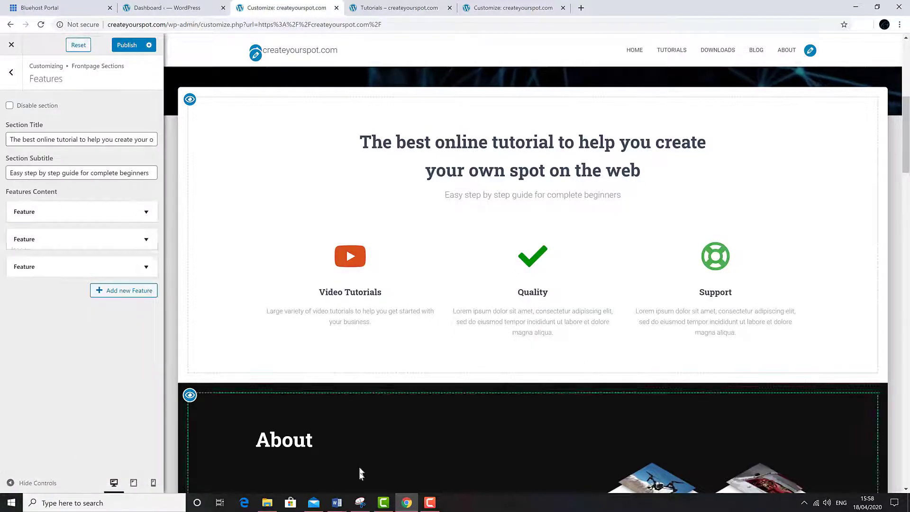
{"action": "left_click", "coordinate": [75, 238]}
{"action": "left_click_drag", "start_coordinate": [159, 375], "coordinate": [162, 411]}
{"action": "left_click_drag", "start_coordinate": [142, 376], "coordinate": [142, 402]}
{"action": "left_click_drag", "start_coordinate": [43, 393], "coordinate": [15, 364]}
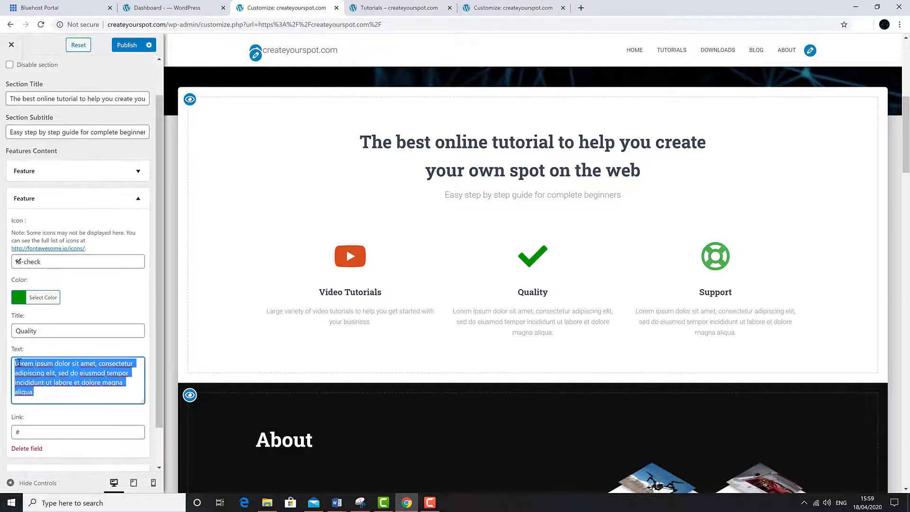
{"action": "right_click", "coordinate": [17, 366]}
{"action": "left_click", "coordinate": [45, 258]}
{"action": "scroll", "coordinate": [154, 249], "scroll_direction": "up", "scroll_amount": 1}
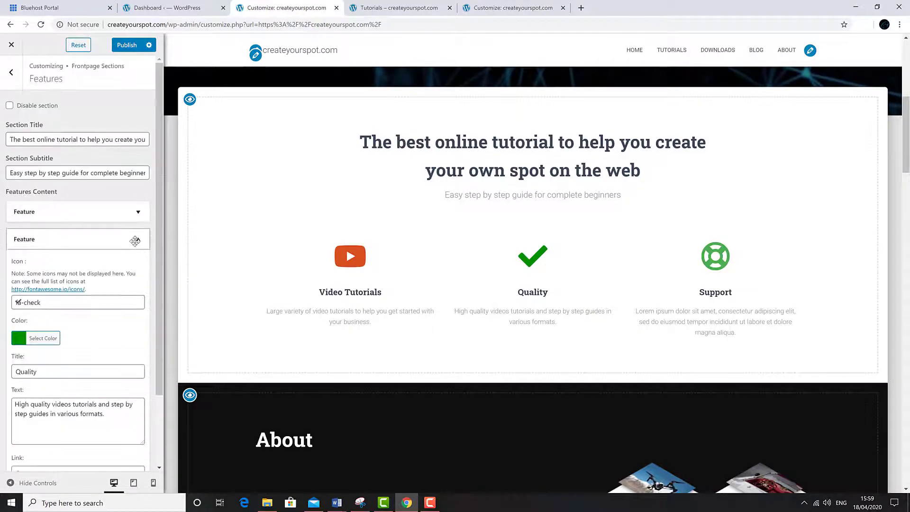
{"action": "left_click", "coordinate": [136, 239]}
Step: Give the third feature the WordPress icon and retitle it 'Wordpress Support'
{"action": "left_click", "coordinate": [135, 267]}
{"action": "left_click", "coordinate": [38, 330]}
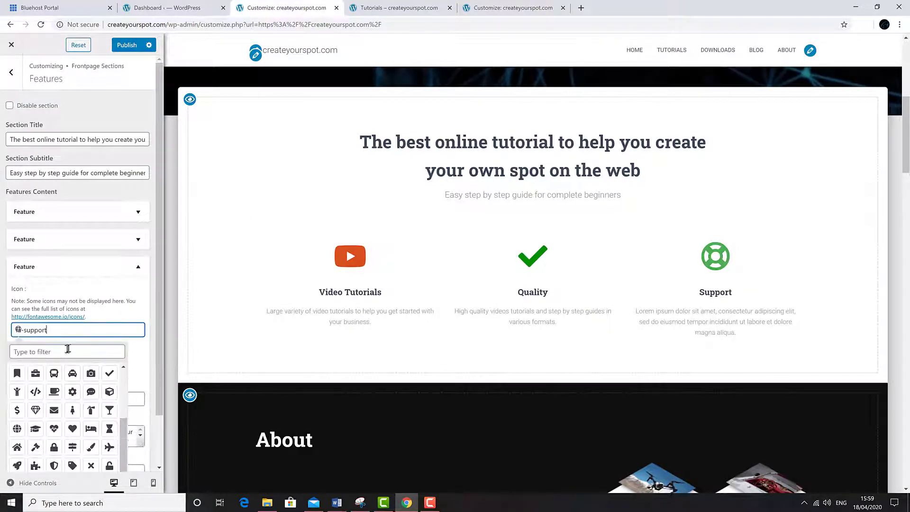
{"action": "left_click", "coordinate": [67, 351]}
{"action": "type", "text": "word"}
{"action": "left_click", "coordinate": [17, 373]}
{"action": "left_click", "coordinate": [14, 399]}
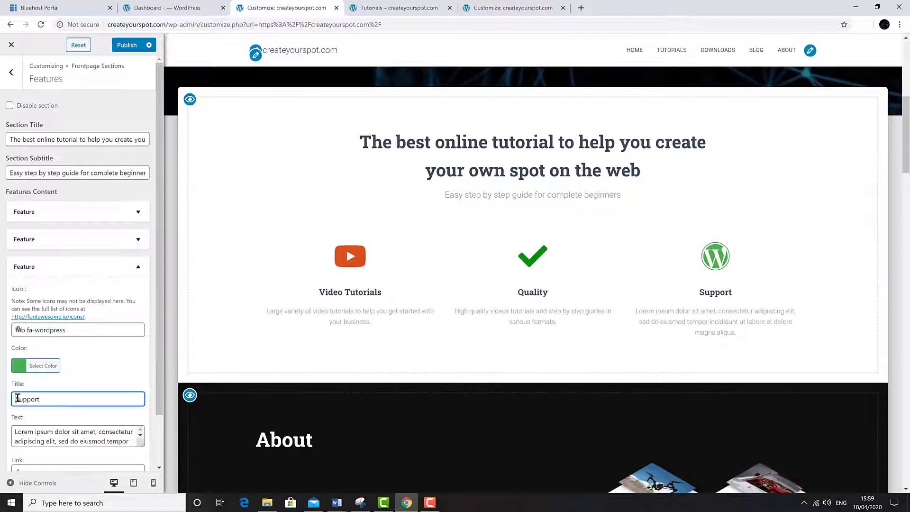
{"action": "type", "text": "wordpress"}
{"action": "key", "text": "BackSpace"}
{"action": "key", "text": "BackSpace"}
{"action": "key", "text": "BackSpace"}
{"action": "key", "text": "BackSpace"}
{"action": "key", "text": "BackSpace"}
{"action": "key", "text": "BackSpace"}
{"action": "key", "text": "BackSpace"}
{"action": "key", "text": "BackSpace"}
{"action": "key", "text": "BackSpace"}
{"action": "key", "text": "BackSpace"}
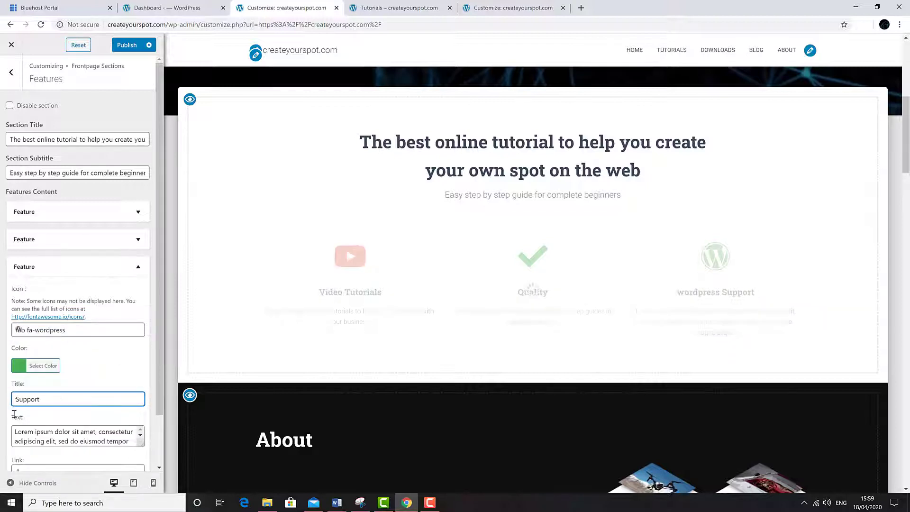
{"action": "type", "text": "Wordpress"}
Step: Colour the WordPress icon blue and paste in the new support description
{"action": "left_click_drag", "start_coordinate": [160, 365], "coordinate": [160, 415]}
{"action": "left_click", "coordinate": [43, 308]}
{"action": "left_click", "coordinate": [81, 417]}
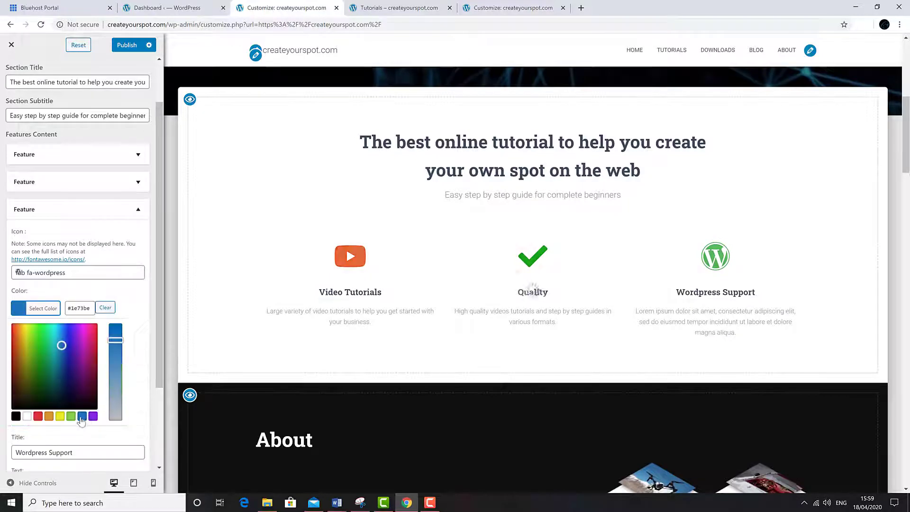
{"action": "left_click", "coordinate": [141, 210]}
{"action": "left_click", "coordinate": [141, 273]}
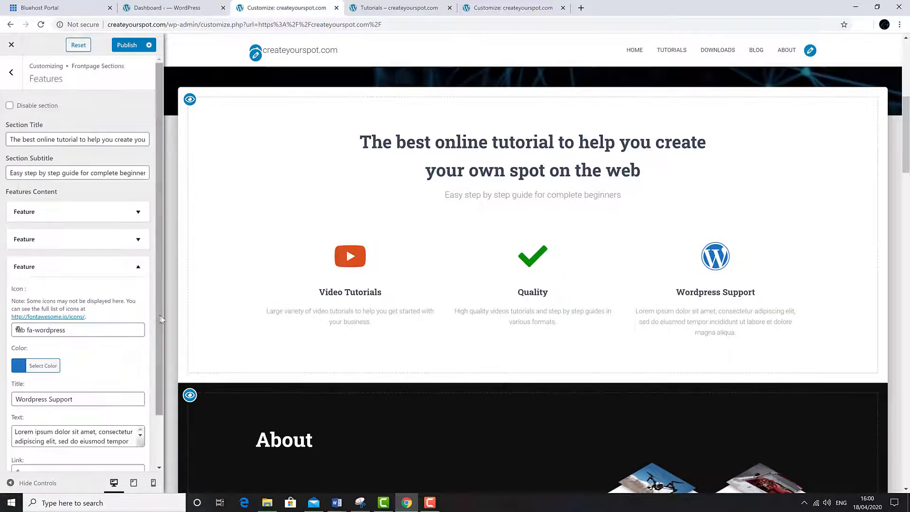
{"action": "left_click_drag", "start_coordinate": [160, 317], "coordinate": [160, 362]}
{"action": "left_click_drag", "start_coordinate": [142, 390], "coordinate": [143, 411]}
{"action": "left_click_drag", "start_coordinate": [36, 406], "coordinate": [17, 377]}
{"action": "type", "text": "Thousands of themes to accommodate any of your business ideas."}
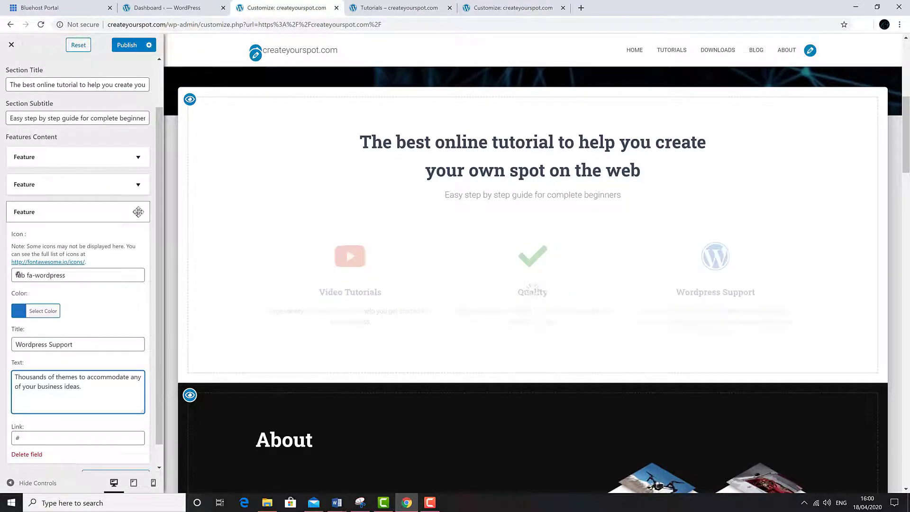
{"action": "left_click", "coordinate": [138, 212]}
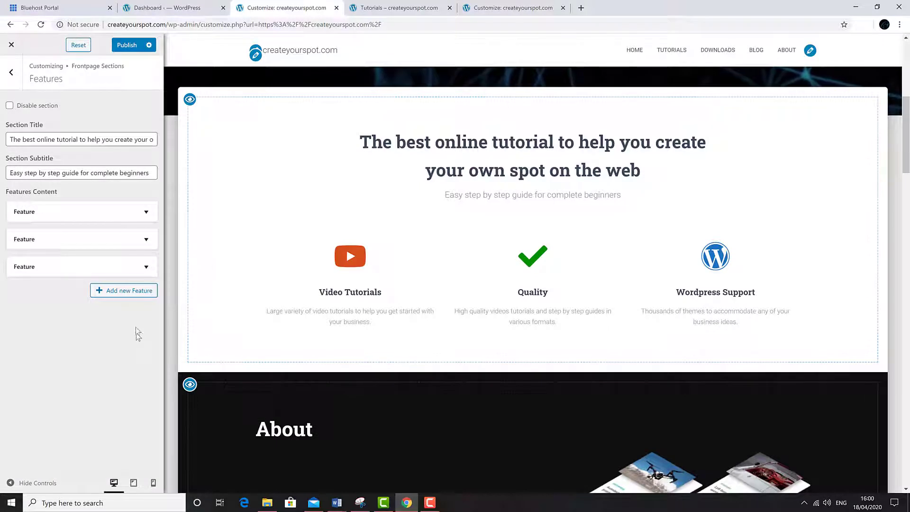
{"action": "left_click", "coordinate": [127, 296]}
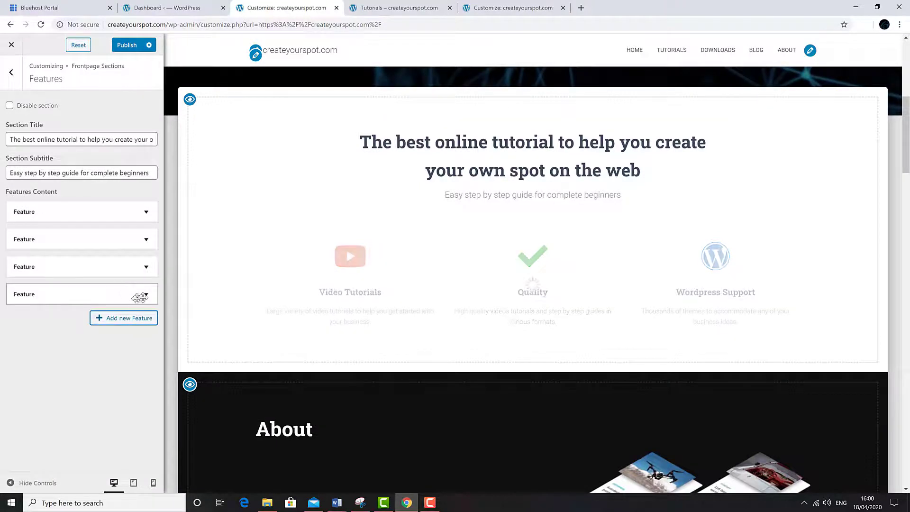
{"action": "left_click", "coordinate": [143, 295]}
{"action": "left_click", "coordinate": [81, 357]}
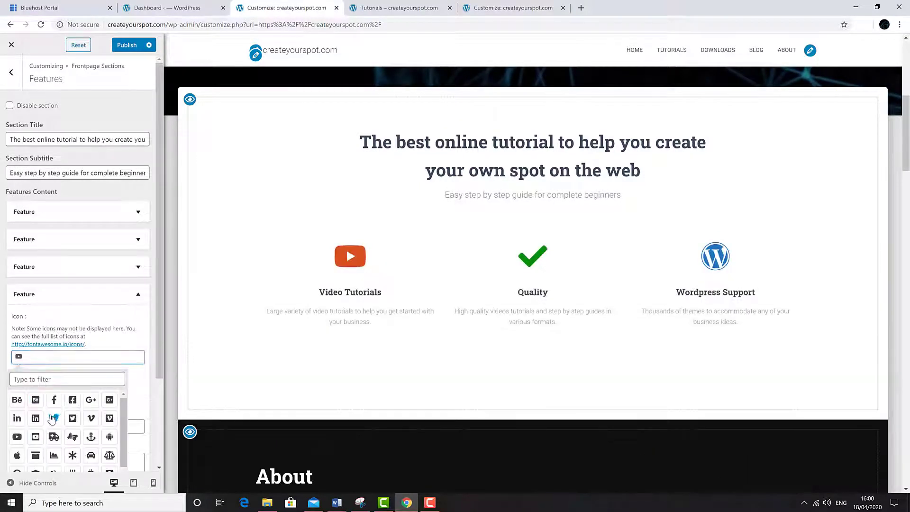
{"action": "scroll", "coordinate": [159, 309], "scroll_direction": "down", "scroll_amount": 1}
{"action": "left_click", "coordinate": [80, 395]}
{"action": "type", "text": "New Feature"}
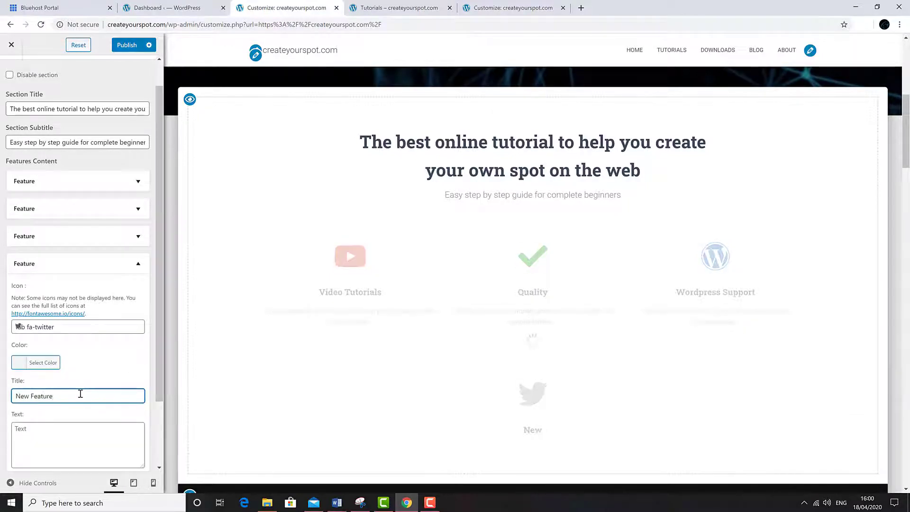
{"action": "left_click", "coordinate": [43, 362]}
{"action": "left_click", "coordinate": [85, 476]}
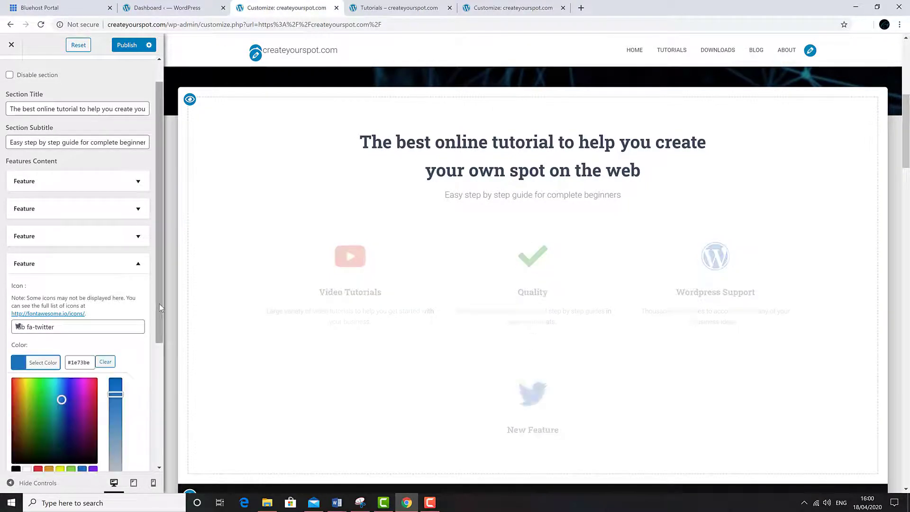
{"action": "scroll", "coordinate": [136, 210], "scroll_direction": "up", "scroll_amount": 1}
{"action": "left_click", "coordinate": [109, 293]}
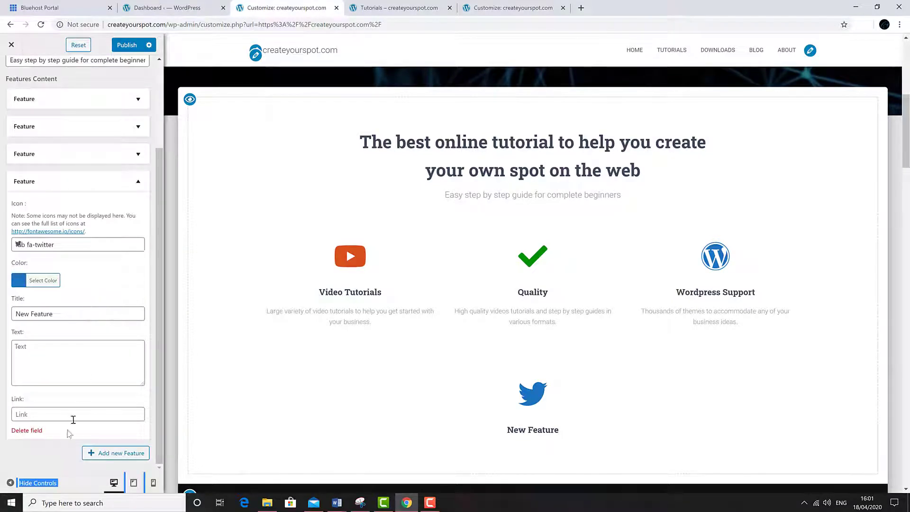
{"action": "left_click", "coordinate": [30, 431]}
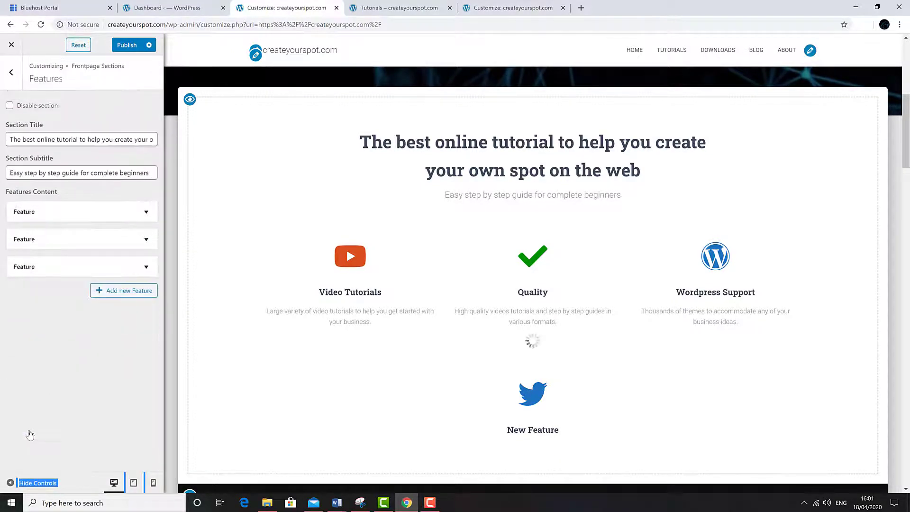
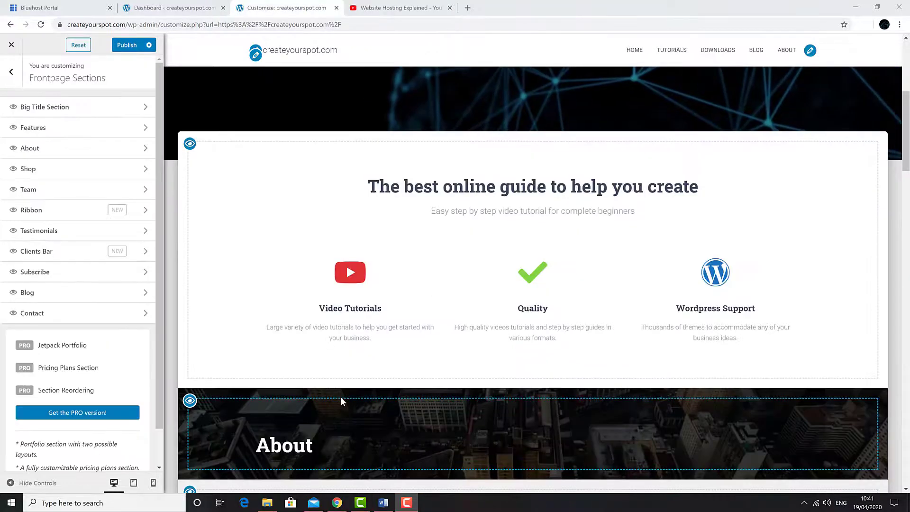
Step: Change the Team subtitle to 'Our professional team will make sure you are getting the best service online'
{"action": "scroll", "coordinate": [340, 396], "scroll_direction": "down", "scroll_amount": 3}
{"action": "left_click", "coordinate": [189, 261]}
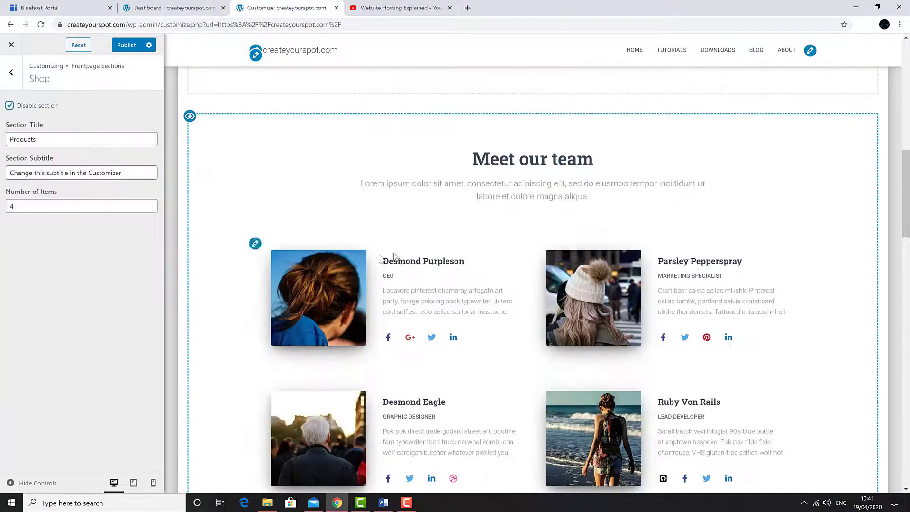
{"action": "left_click", "coordinate": [255, 243]}
{"action": "triple_click", "coordinate": [79, 172]}
{"action": "type", "text": "Our pro"}
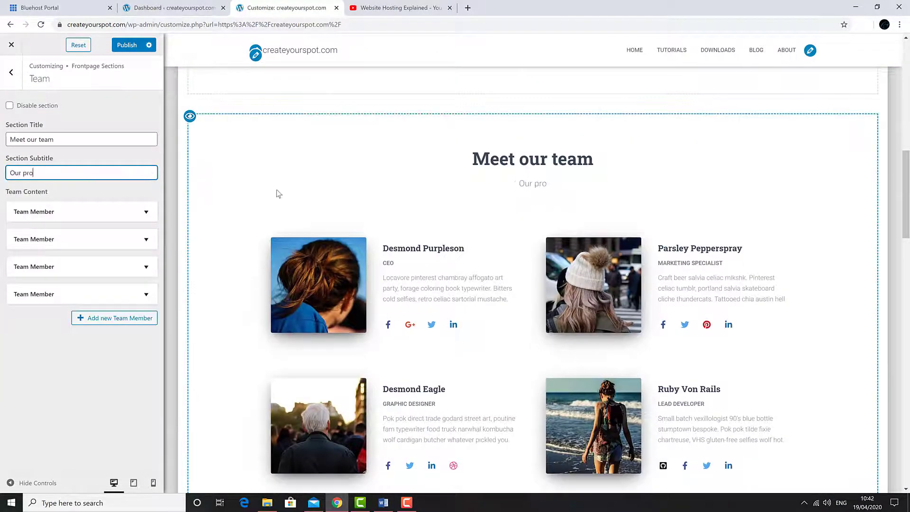
{"action": "type", "text": "ffesional team will make "}
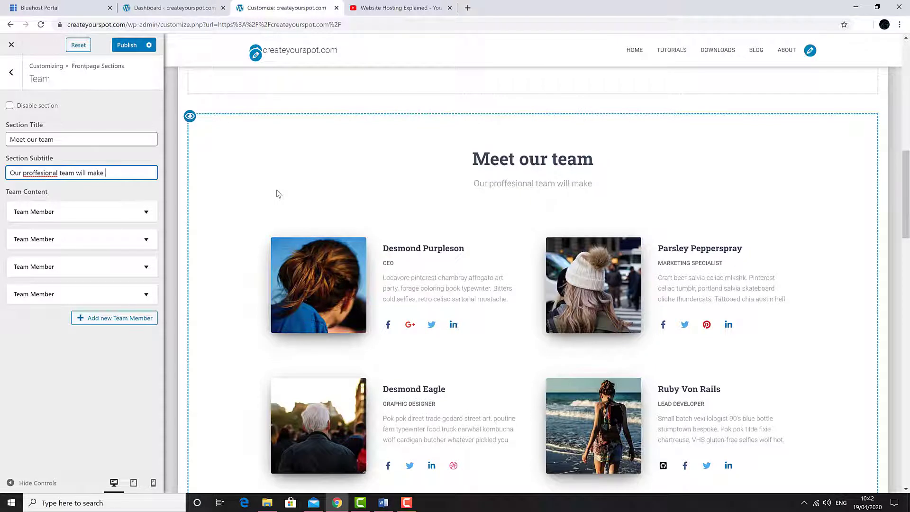
{"action": "type", "text": "sure you"}
{"action": "right_click", "coordinate": [35, 173]}
{"action": "left_click", "coordinate": [59, 181]}
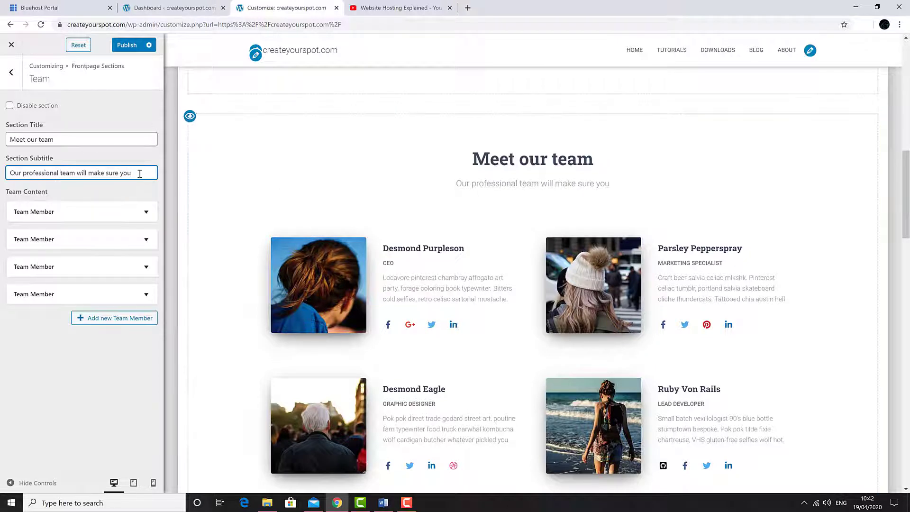
{"action": "type", "text": "are getting the best servi"}
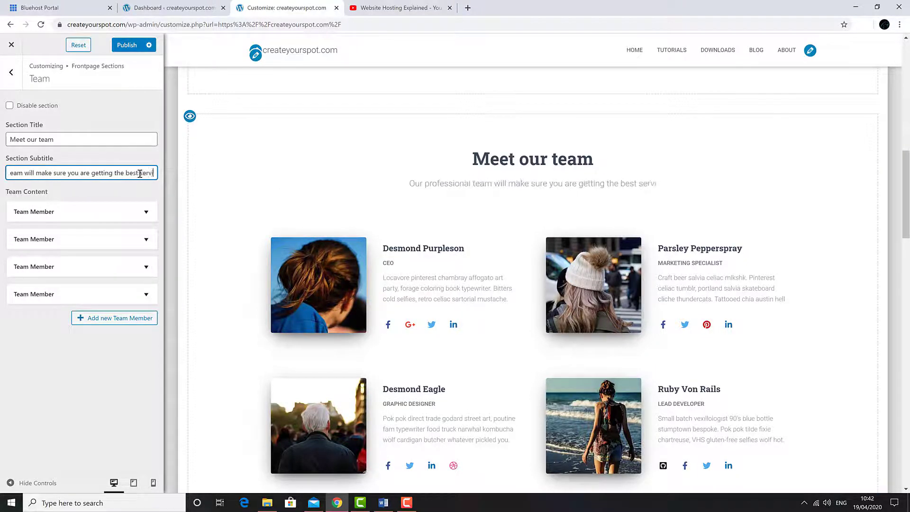
{"action": "type", "text": "ce online"}
Step: Enter the first team member's name and change their role to 'Senior Developer'
{"action": "scroll", "coordinate": [193, 240], "scroll_direction": "down", "scroll_amount": 2}
{"action": "left_click", "coordinate": [114, 212]}
{"action": "left_click_drag", "start_coordinate": [87, 299], "coordinate": [2, 309]}
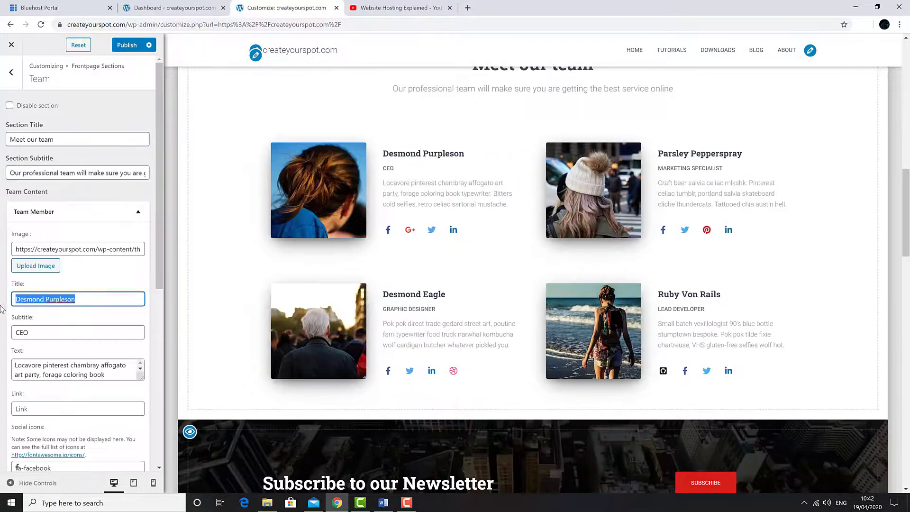
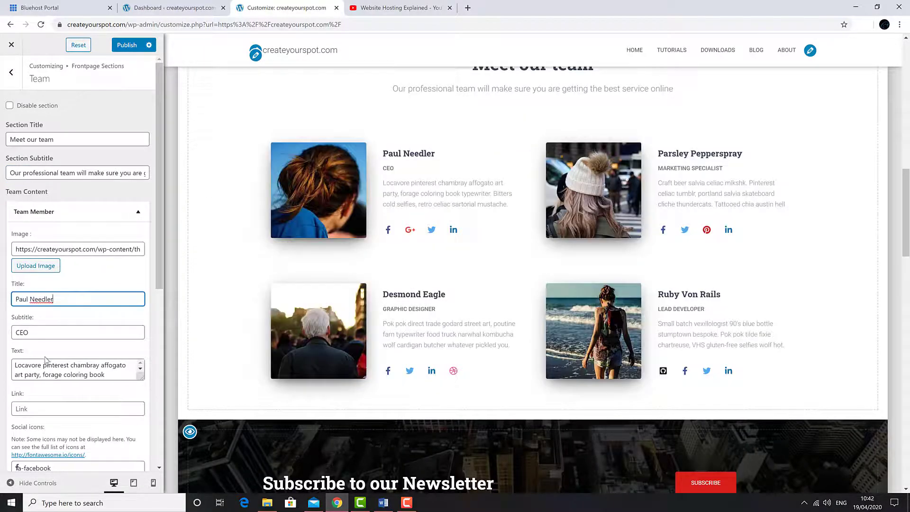
{"action": "left_click_drag", "start_coordinate": [47, 333], "coordinate": [6, 337]}
{"action": "type", "text": "Senior eveloper"}
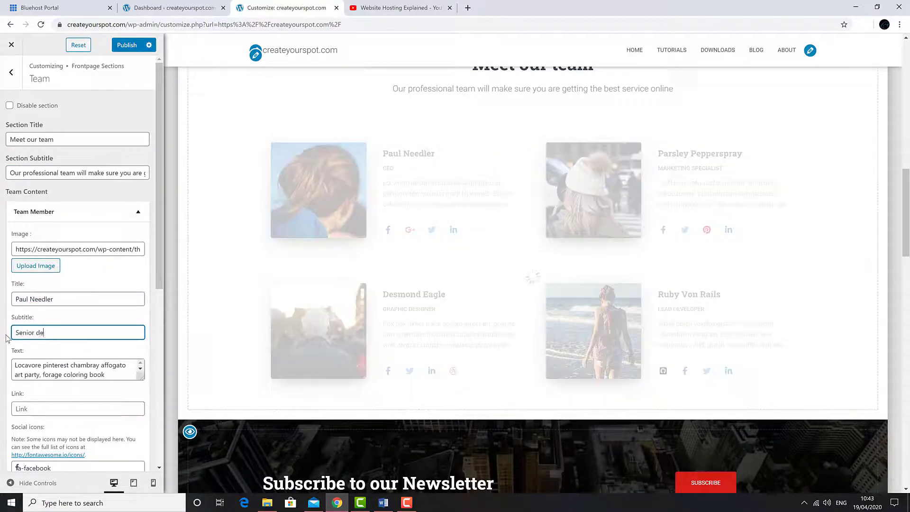
{"action": "left_click", "coordinate": [38, 333]}
{"action": "type", "text": "Developer"}
Step: Paste the first member's description and give them the man's photo from the media library
{"action": "left_click_drag", "start_coordinate": [141, 377], "coordinate": [140, 398]}
{"action": "left_click_drag", "start_coordinate": [88, 395], "coordinate": [14, 368]}
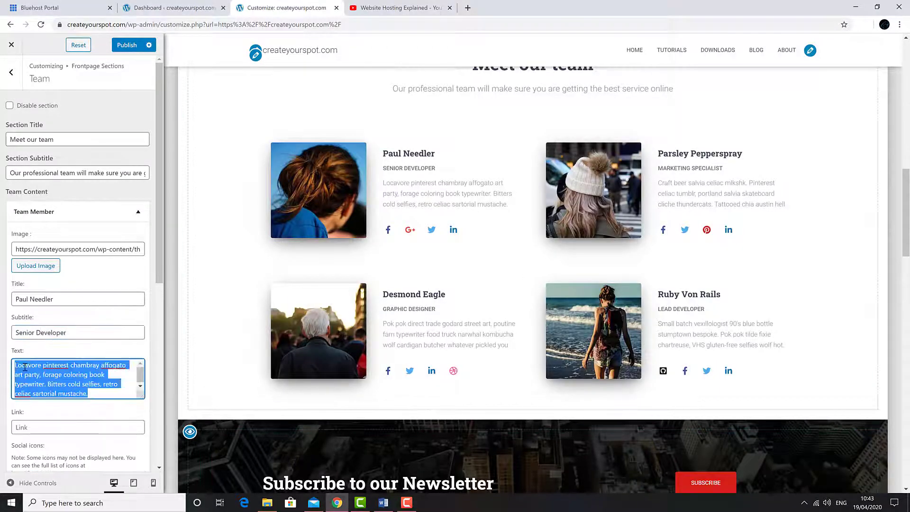
{"action": "right_click", "coordinate": [16, 371]}
{"action": "left_click", "coordinate": [43, 277]}
{"action": "left_click_drag", "start_coordinate": [160, 227], "coordinate": [160, 245]}
{"action": "left_click", "coordinate": [42, 236]}
{"action": "scroll", "coordinate": [443, 264], "scroll_direction": "down", "scroll_amount": 5}
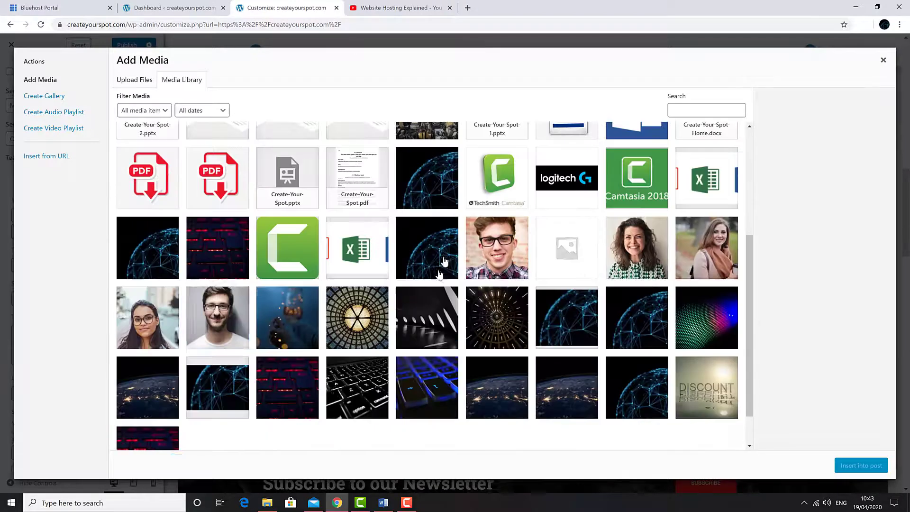
{"action": "left_click", "coordinate": [219, 316]}
{"action": "left_click", "coordinate": [867, 466]}
Step: Replace the member's old description with the longer Software Developer description
{"action": "left_click_drag", "start_coordinate": [159, 143], "coordinate": [156, 192]}
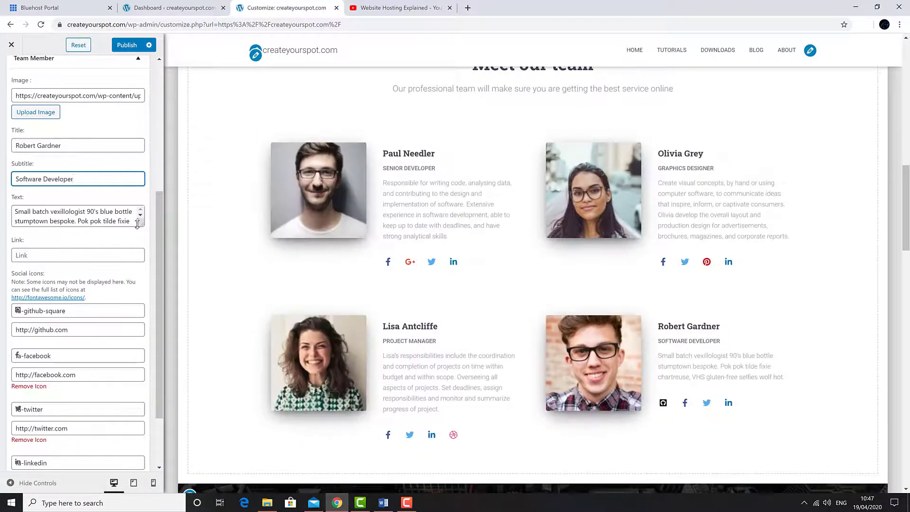
{"action": "left_click_drag", "start_coordinate": [141, 225], "coordinate": [142, 250]}
{"action": "left_click", "coordinate": [71, 227]}
{"action": "key", "text": "ctrl+a"}
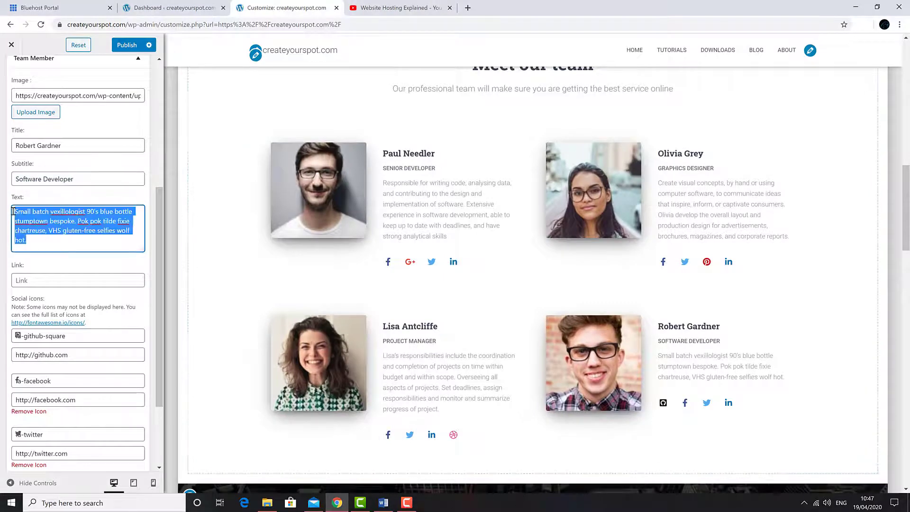
{"action": "key", "text": "ctrl+v"}
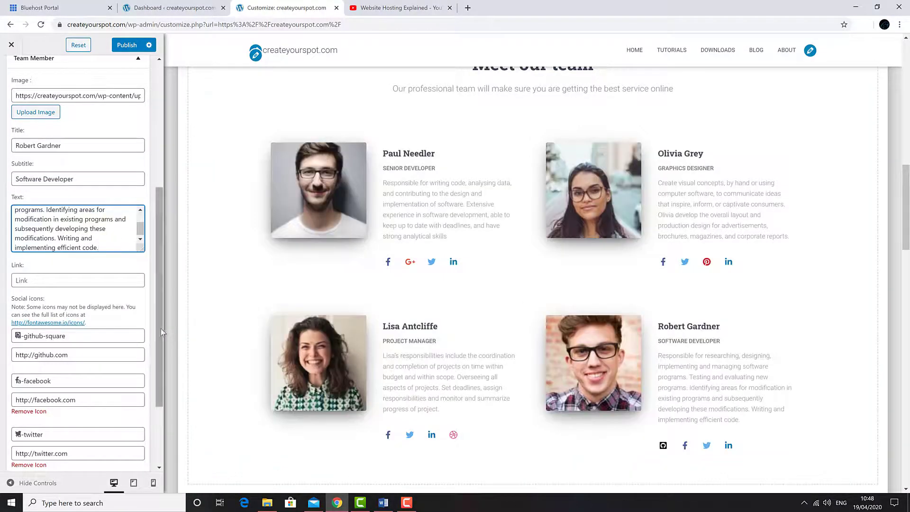
{"action": "left_click_drag", "start_coordinate": [160, 328], "coordinate": [160, 260]}
Step: Collapse the team member entry and open the newsletter Ribbon section settings
{"action": "left_click", "coordinate": [139, 186]}
{"action": "scroll", "coordinate": [321, 259], "scroll_direction": "down", "scroll_amount": 7}
{"action": "left_click", "coordinate": [248, 218]}
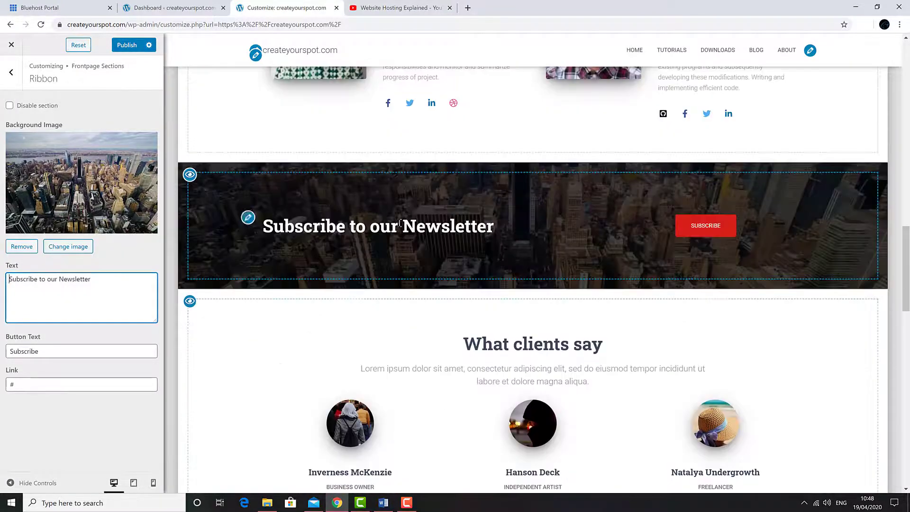
Step: Set the red image as the Ribbon section background
{"action": "left_click", "coordinate": [69, 246]}
{"action": "double_click", "coordinate": [563, 321]}
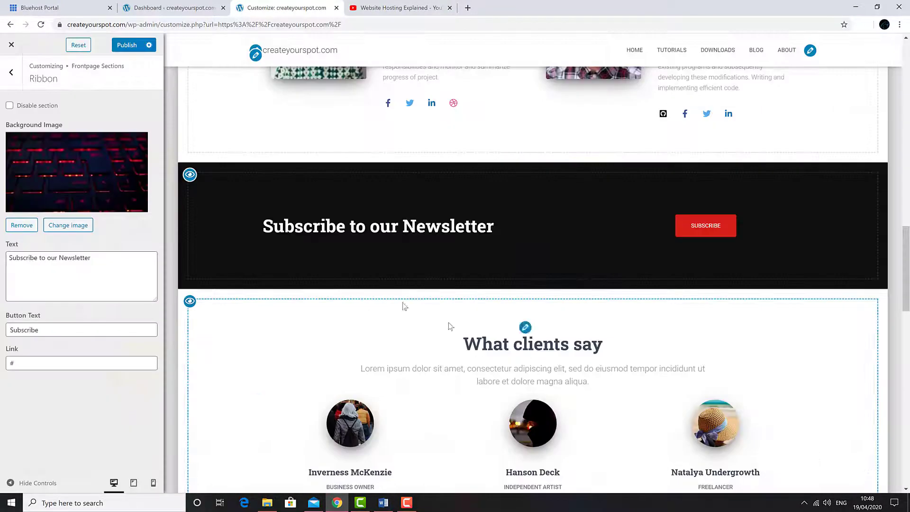
{"action": "key", "text": "Escape"}
Step: Change the Testimonials subtitle to 'Your opinion matters'
{"action": "scroll", "coordinate": [152, 175], "scroll_direction": "down", "scroll_amount": 1}
{"action": "left_click", "coordinate": [118, 191]}
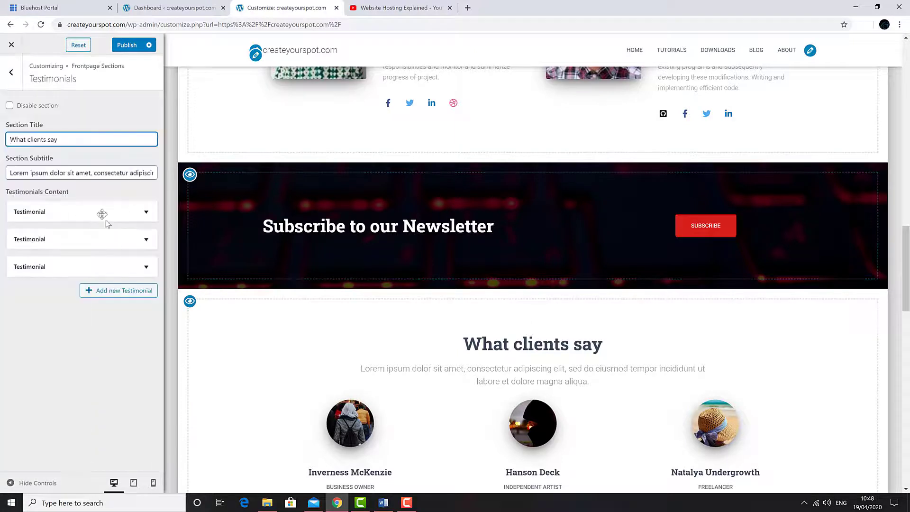
{"action": "left_click_drag", "start_coordinate": [10, 173], "coordinate": [182, 173]}
{"action": "type", "text": "Your Opinion"}
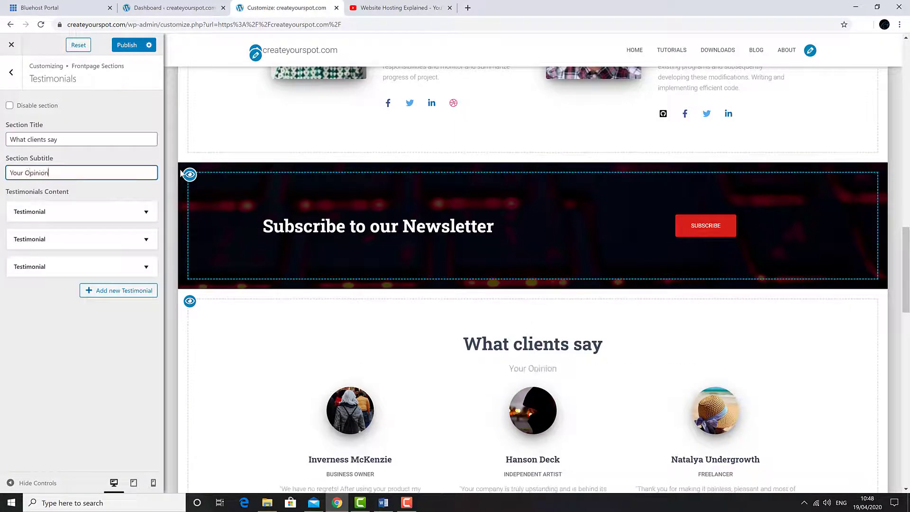
{"action": "key", "text": "BackSpace"}
{"action": "key", "text": "BackSpace"}
{"action": "key", "text": "BackSpace"}
{"action": "key", "text": "BackSpace"}
{"action": "key", "text": "BackSpace"}
{"action": "key", "text": "BackSpace"}
{"action": "key", "text": "BackSpace"}
{"action": "type", "text": "opinion matters"}
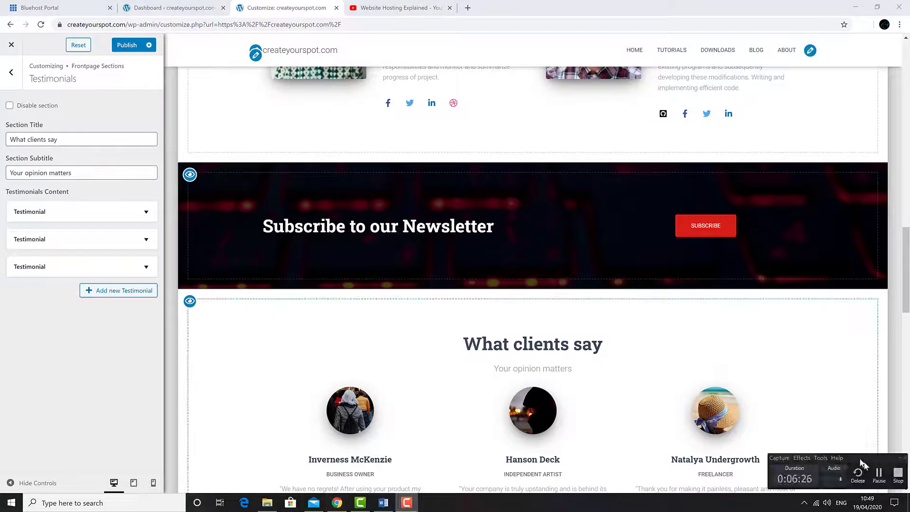
Step: Set the Logitech, Office apps and Camtasia images as the first three client logos
{"action": "scroll", "coordinate": [292, 256], "scroll_direction": "down", "scroll_amount": 3}
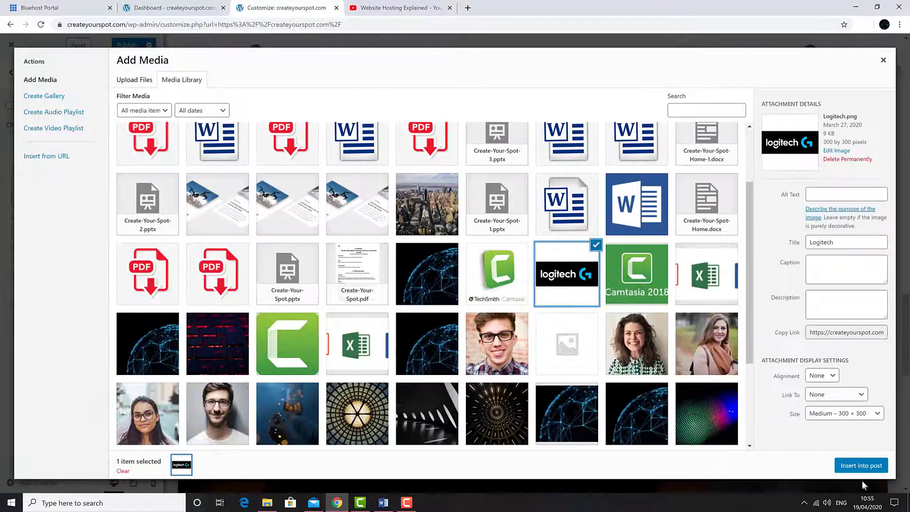
{"action": "left_click", "coordinate": [861, 465]}
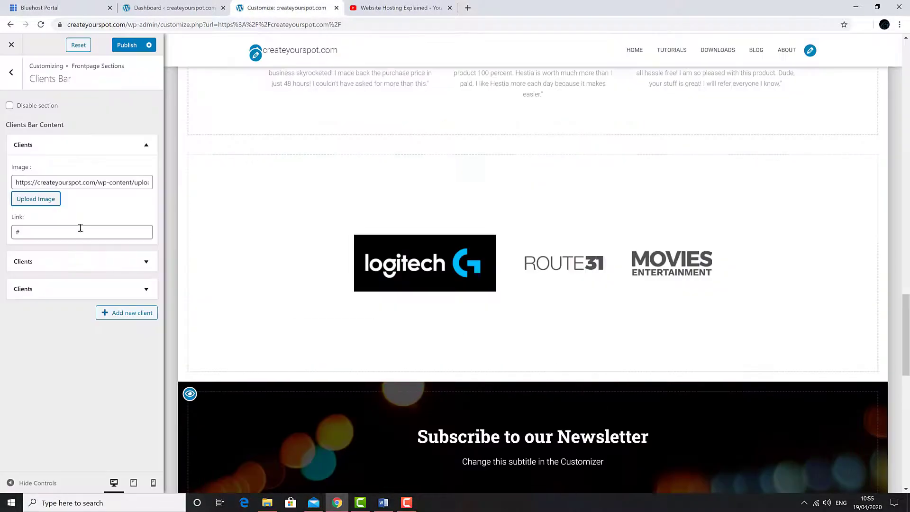
{"action": "left_click", "coordinate": [146, 144]}
{"action": "left_click", "coordinate": [146, 173]}
{"action": "left_click", "coordinate": [39, 227]}
{"action": "left_click", "coordinate": [356, 344]}
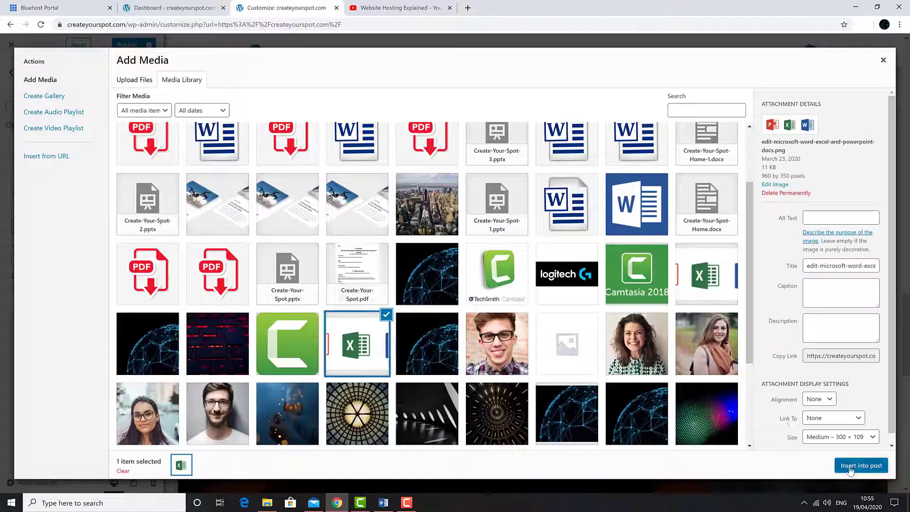
{"action": "left_click", "coordinate": [861, 465]}
{"action": "left_click", "coordinate": [146, 173]}
{"action": "left_click", "coordinate": [146, 199]}
{"action": "left_click", "coordinate": [45, 256]}
{"action": "left_click", "coordinate": [497, 274]}
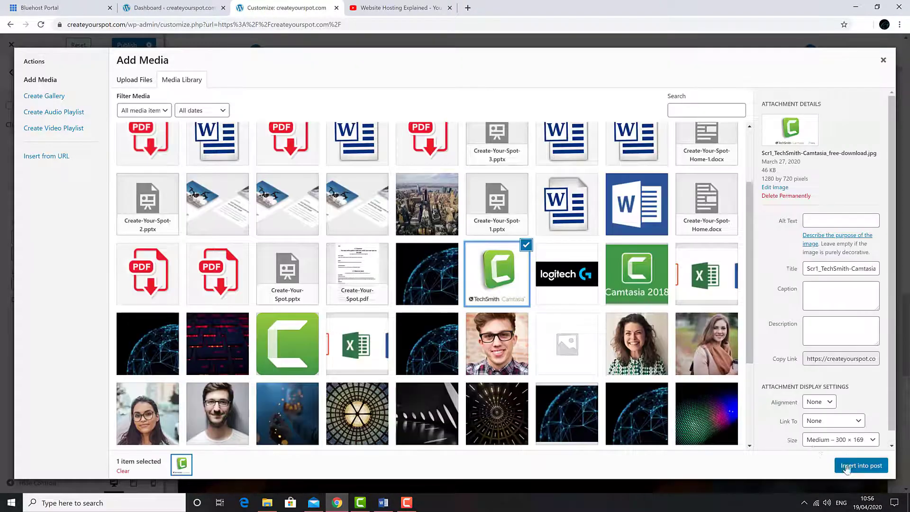
{"action": "left_click", "coordinate": [861, 466]}
Step: Give the Subscribe section the colourful bokeh background image
{"action": "scroll", "coordinate": [291, 278], "scroll_direction": "down", "scroll_amount": 6}
{"action": "scroll", "coordinate": [393, 316], "scroll_direction": "up", "scroll_amount": 3}
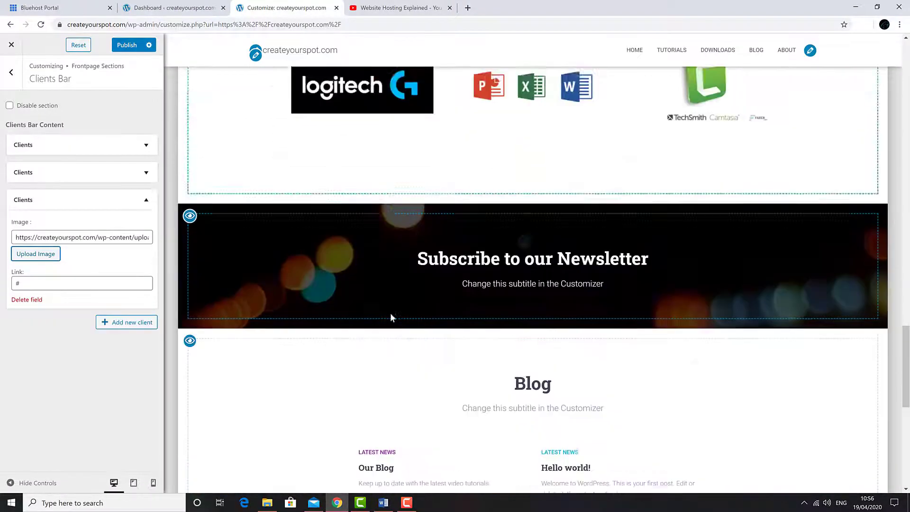
{"action": "left_click", "coordinate": [525, 230]}
{"action": "left_click", "coordinate": [69, 263]}
{"action": "scroll", "coordinate": [275, 331], "scroll_direction": "down", "scroll_amount": 3}
{"action": "left_click", "coordinate": [271, 337]}
{"action": "left_click", "coordinate": [861, 465]}
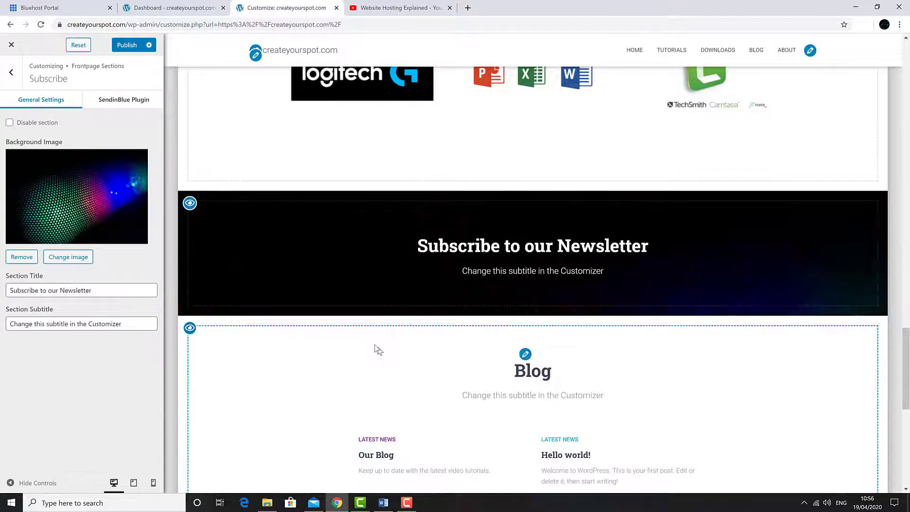
Step: Title the Subscribe section 'createyourspot.com' with subtitle 'Website Builder Guide'
{"action": "scroll", "coordinate": [376, 350], "scroll_direction": "up", "scroll_amount": 1}
{"action": "triple_click", "coordinate": [104, 290]}
{"action": "type", "text": "createyourspot.com"}
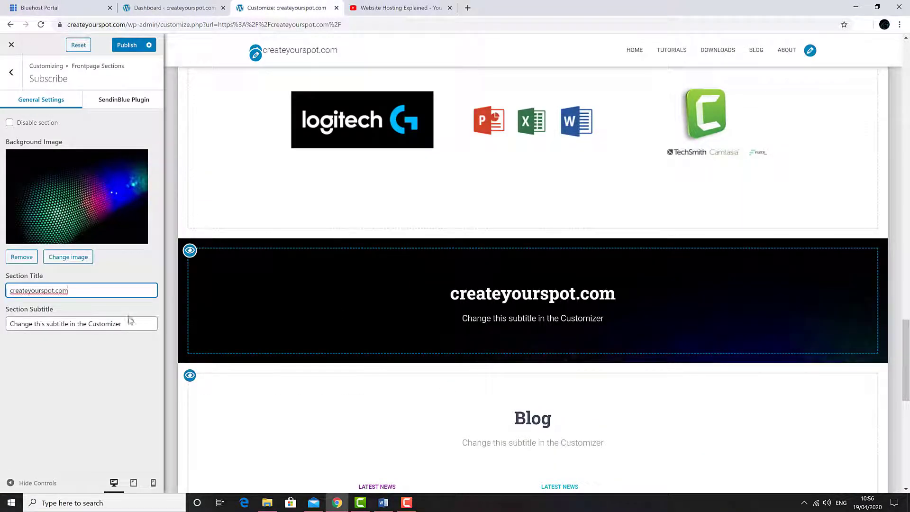
{"action": "left_click_drag", "start_coordinate": [128, 323], "coordinate": [4, 322]}
{"action": "type", "text": "Website Builder Guide"}
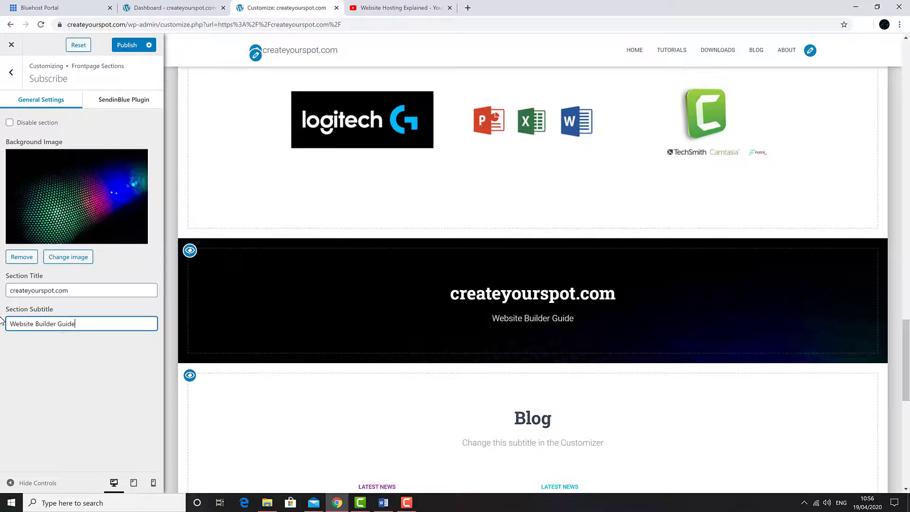
Step: Set the blue network-globe image as the Contact section background
{"action": "scroll", "coordinate": [413, 229], "scroll_direction": "down", "scroll_amount": 2}
{"action": "scroll", "coordinate": [414, 226], "scroll_direction": "down", "scroll_amount": 5}
{"action": "scroll", "coordinate": [456, 265], "scroll_direction": "up", "scroll_amount": 10}
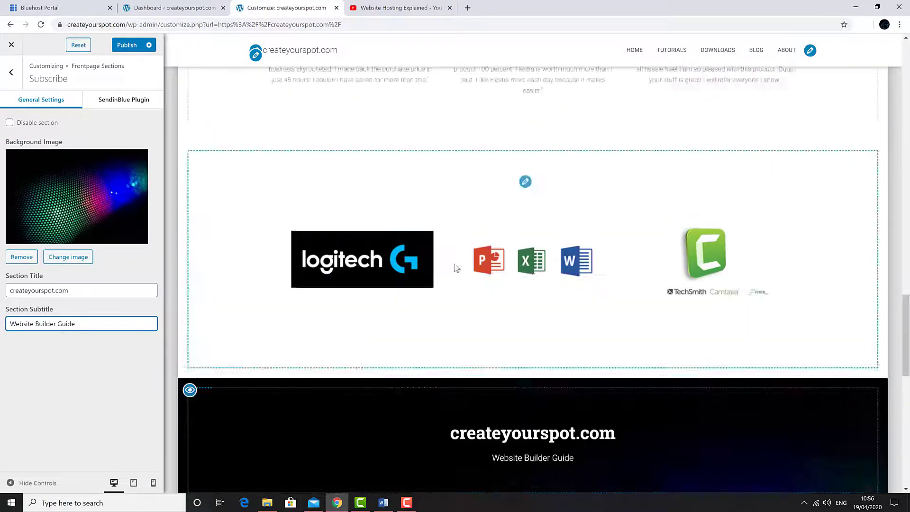
{"action": "scroll", "coordinate": [352, 229], "scroll_direction": "down", "scroll_amount": 7}
{"action": "left_click", "coordinate": [189, 185]}
{"action": "scroll", "coordinate": [207, 193], "scroll_direction": "down", "scroll_amount": 1}
{"action": "left_click", "coordinate": [253, 172]}
{"action": "left_click", "coordinate": [73, 256]}
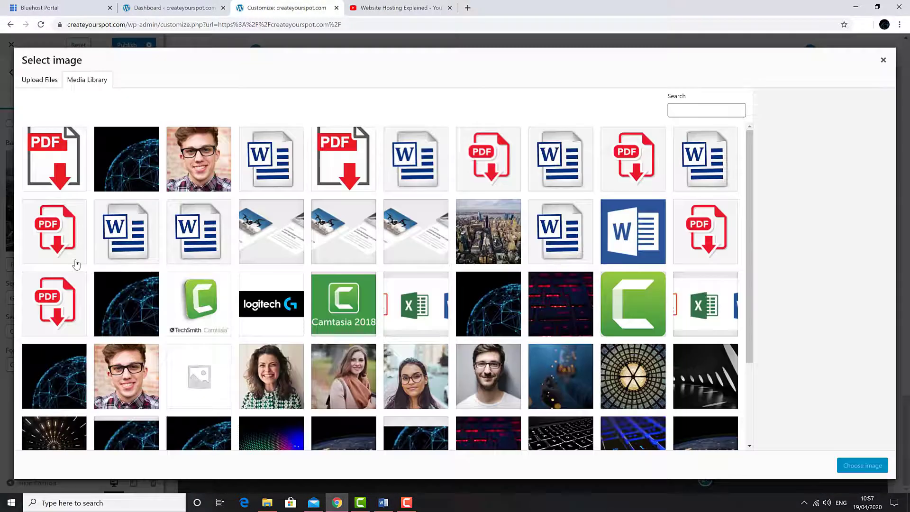
{"action": "left_click", "coordinate": [109, 177]}
{"action": "left_click", "coordinate": [855, 466]}
{"action": "scroll", "coordinate": [421, 300], "scroll_direction": "up", "scroll_amount": 20}
Step: Scroll through the front page preview to check each section, then close the Customizer
{"action": "scroll", "coordinate": [421, 300], "scroll_direction": "up", "scroll_amount": 3}
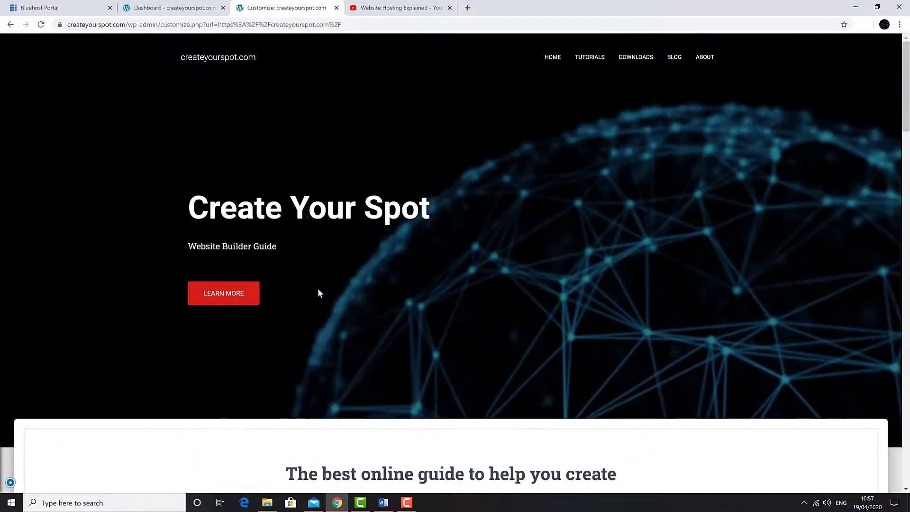
{"action": "scroll", "coordinate": [310, 199], "scroll_direction": "down", "scroll_amount": 20}
{"action": "scroll", "coordinate": [308, 200], "scroll_direction": "up", "scroll_amount": 20}
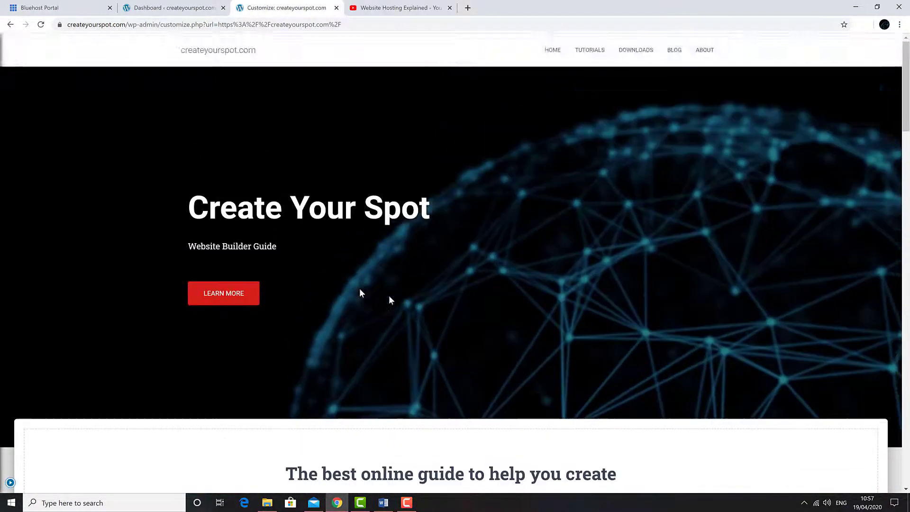
{"action": "scroll", "coordinate": [512, 244], "scroll_direction": "down", "scroll_amount": 8}
{"action": "scroll", "coordinate": [497, 293], "scroll_direction": "up", "scroll_amount": 2}
{"action": "scroll", "coordinate": [497, 292], "scroll_direction": "down", "scroll_amount": 20}
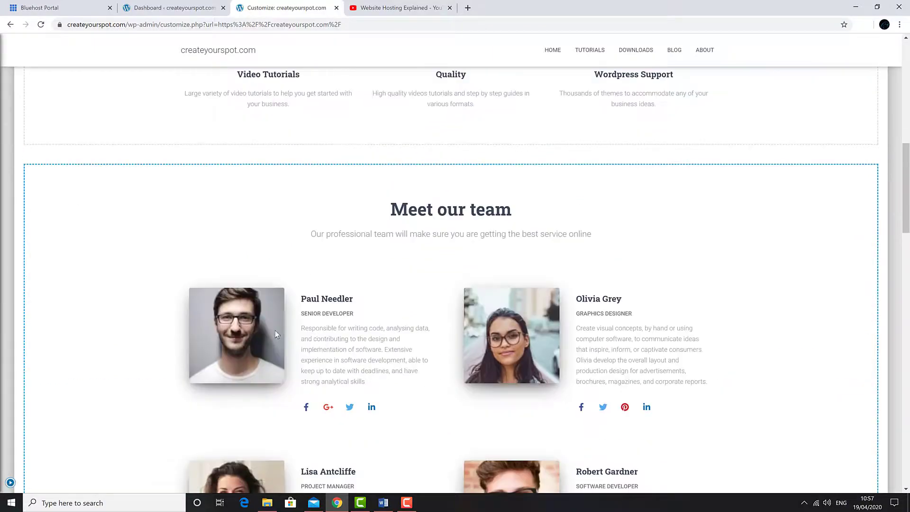
{"action": "scroll", "coordinate": [317, 290], "scroll_direction": "down", "scroll_amount": 8}
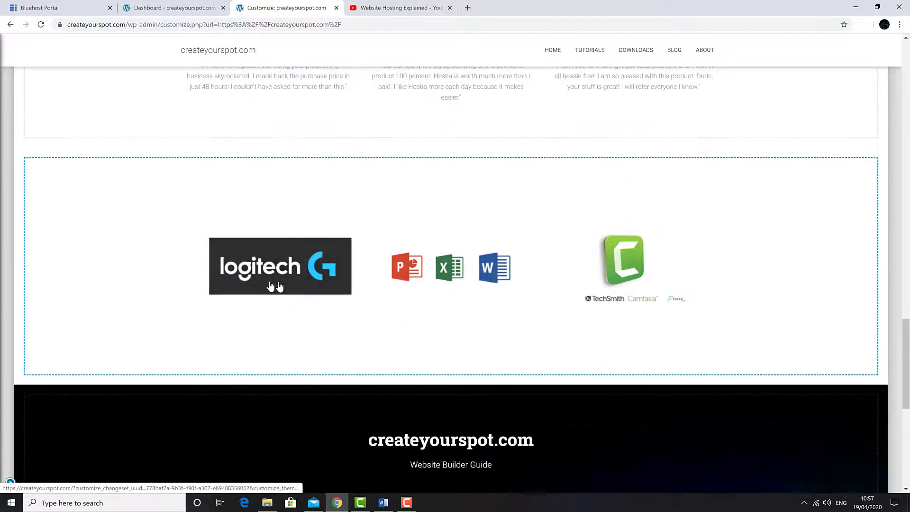
{"action": "scroll", "coordinate": [521, 312], "scroll_direction": "up", "scroll_amount": 15}
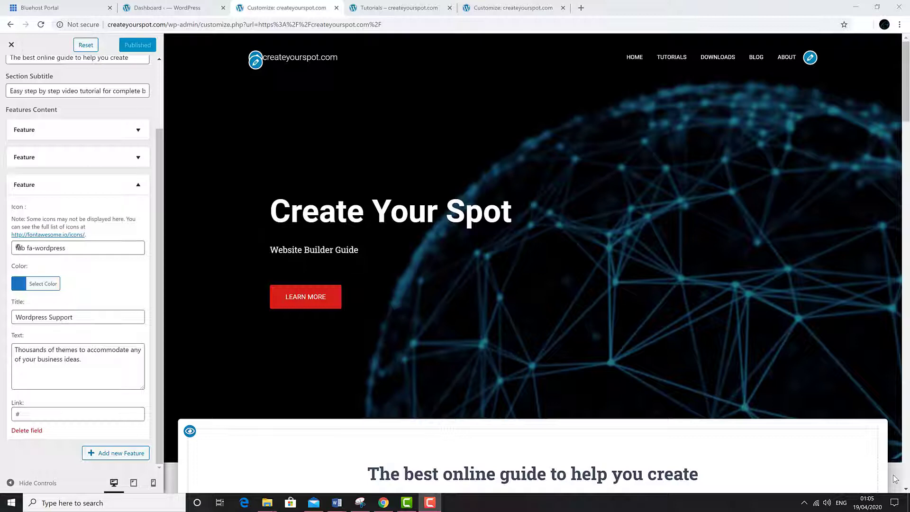
{"action": "scroll", "coordinate": [91, 259], "scroll_direction": "up", "scroll_amount": 2}
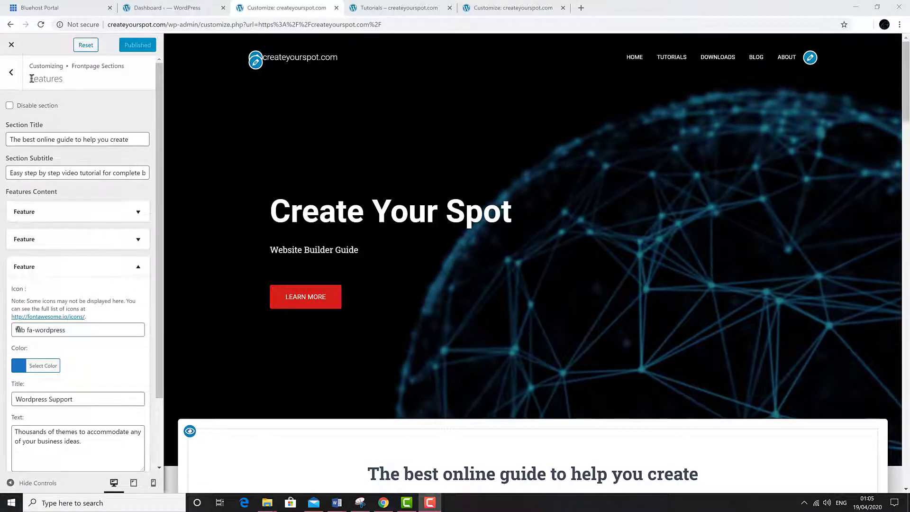
{"action": "left_click", "coordinate": [10, 45]}
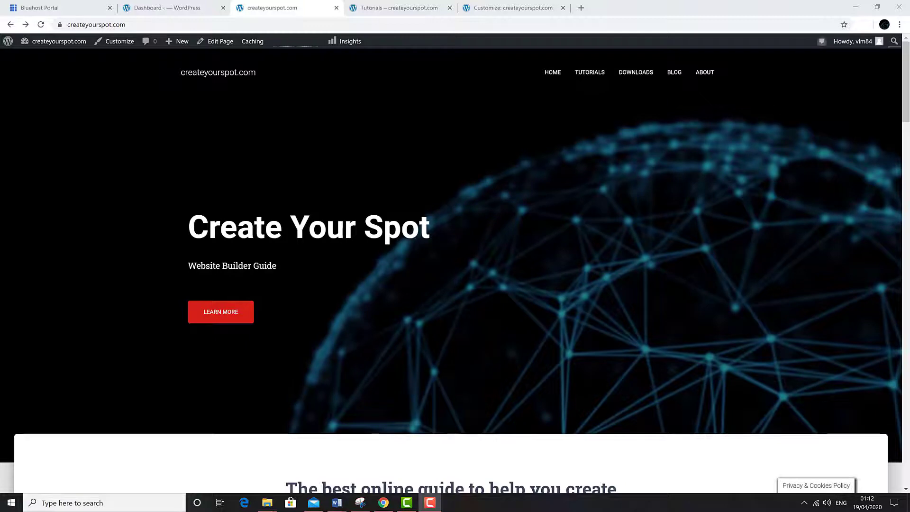
Step: Scroll down to the site footer and open the TERMS & CONDITIONS page
{"action": "scroll", "coordinate": [357, 240], "scroll_direction": "down", "scroll_amount": 20}
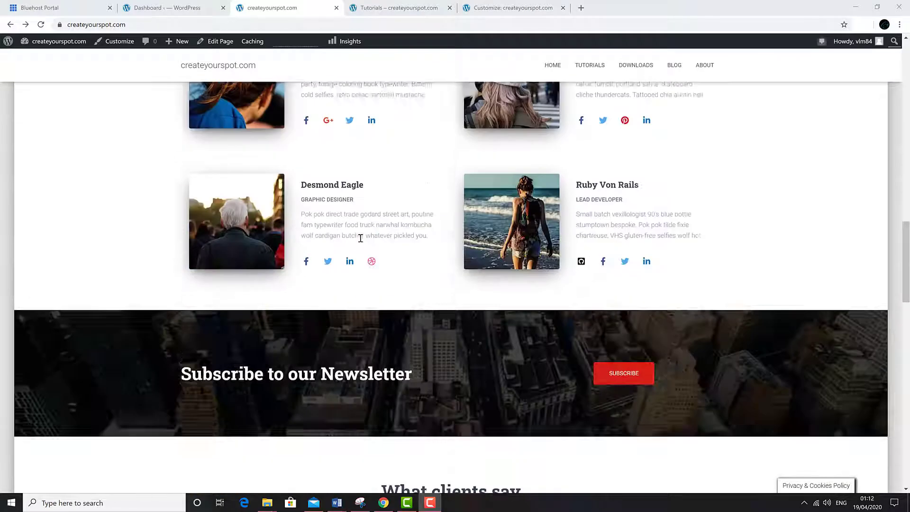
{"action": "scroll", "coordinate": [352, 254], "scroll_direction": "down", "scroll_amount": 12}
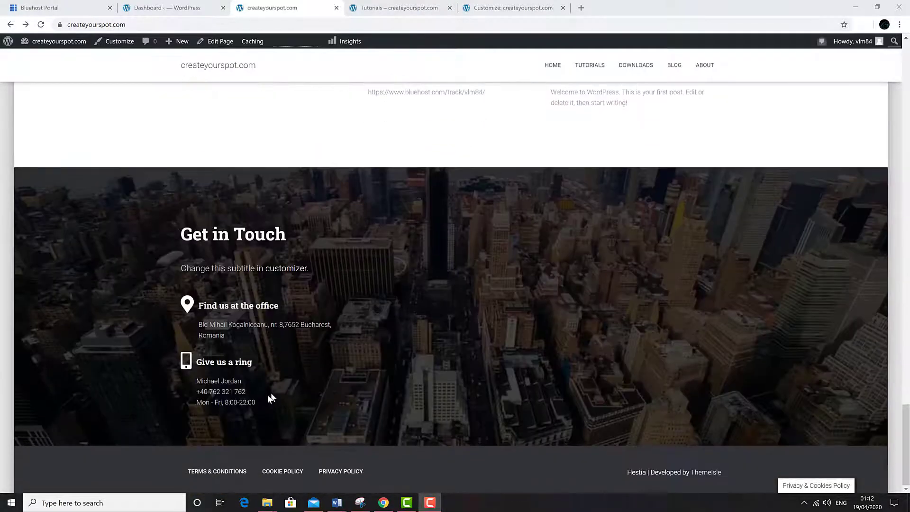
{"action": "left_click", "coordinate": [222, 475]}
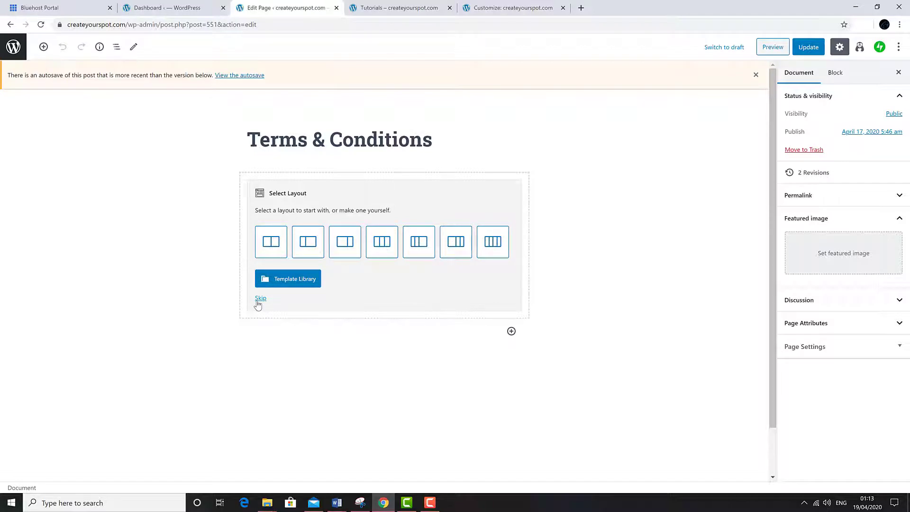
Step: Skip the layout choice and add a Paragraph block with test text 'hgi'
{"action": "left_click", "coordinate": [260, 298]}
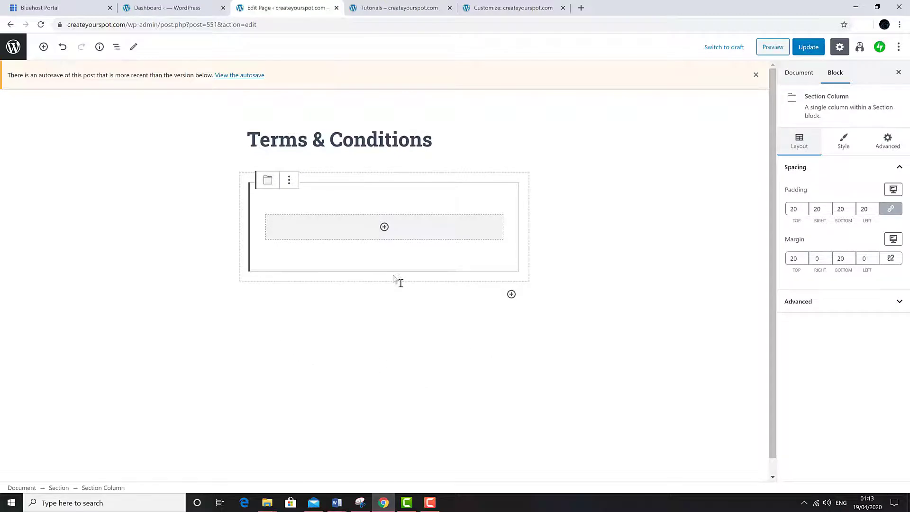
{"action": "left_click", "coordinate": [385, 228]}
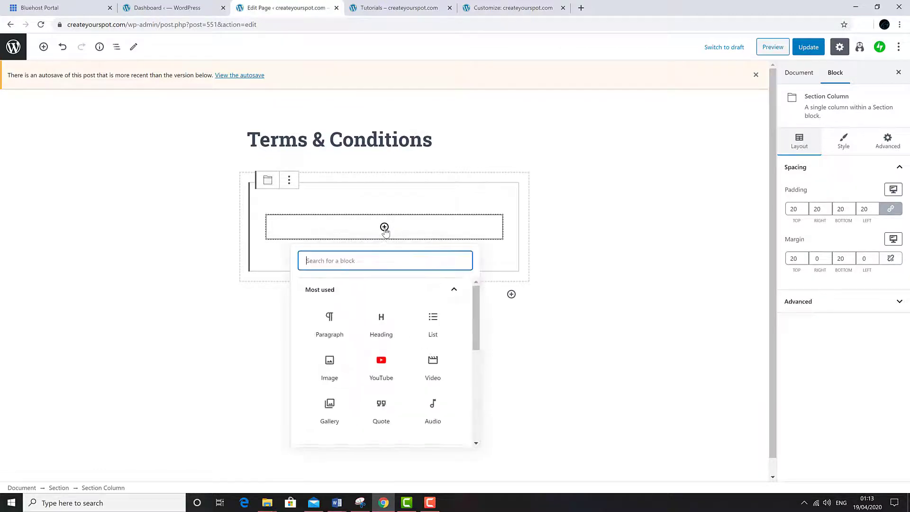
{"action": "left_click", "coordinate": [333, 325]}
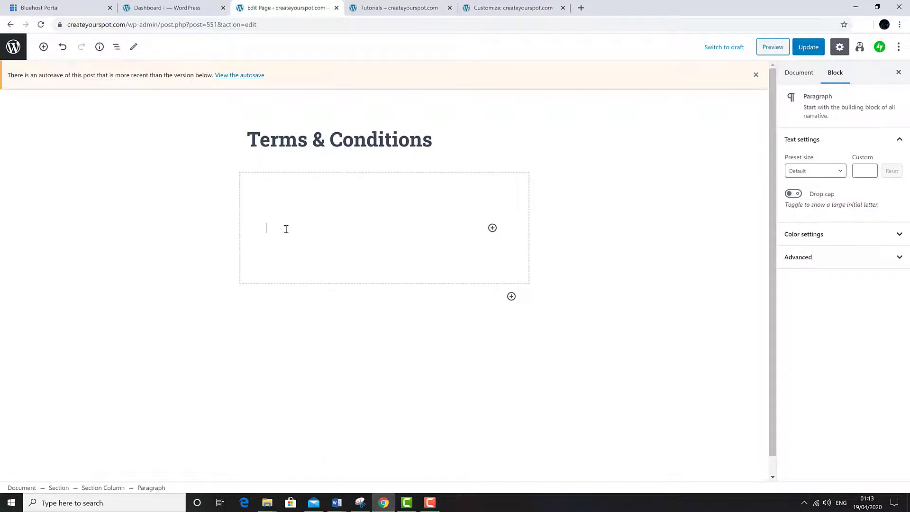
{"action": "type", "text": "hgihirihbghgtogjrf9ogtj"}
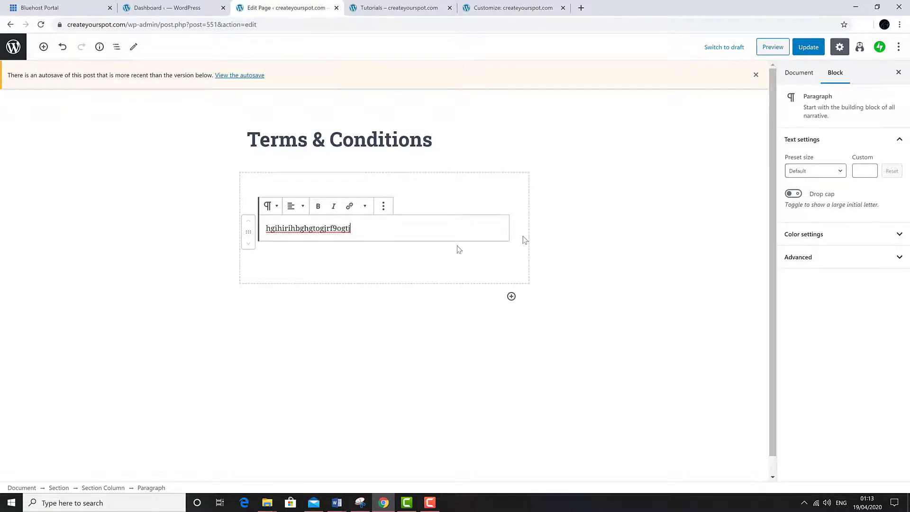
Step: Set the paragraph to Huge preset size and toggle the drop cap on and off
{"action": "left_click", "coordinate": [810, 171]}
{"action": "left_click", "coordinate": [811, 301]}
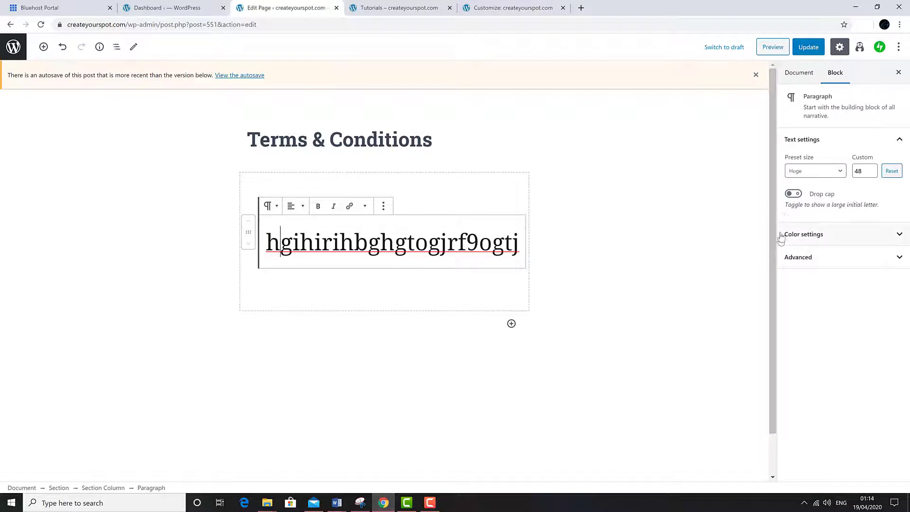
{"action": "left_click", "coordinate": [793, 194]}
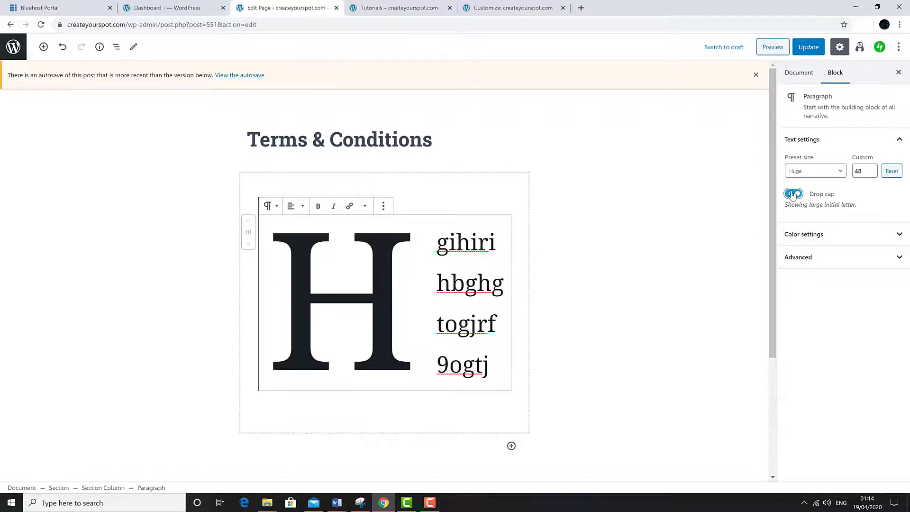
{"action": "left_click", "coordinate": [792, 193]}
Step: Try black and red text colours and black and white backgrounds, then remove the backgrounds
{"action": "left_click", "coordinate": [806, 237]}
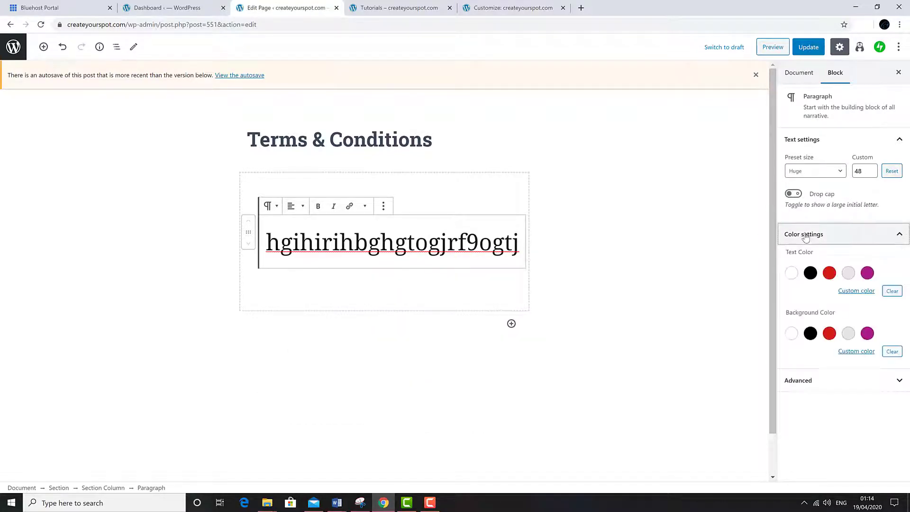
{"action": "left_click", "coordinate": [810, 272]}
{"action": "left_click", "coordinate": [829, 272]}
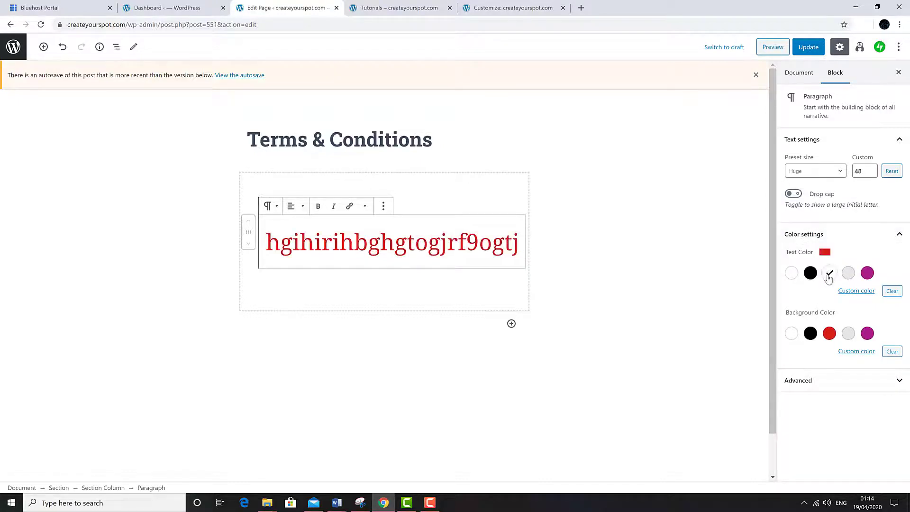
{"action": "left_click", "coordinate": [811, 273]}
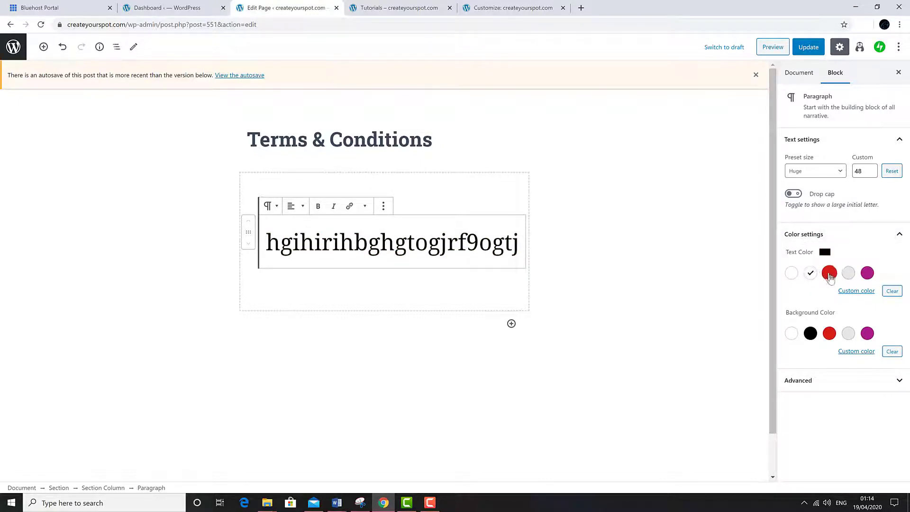
{"action": "left_click", "coordinate": [810, 333]}
{"action": "left_click", "coordinate": [810, 333]}
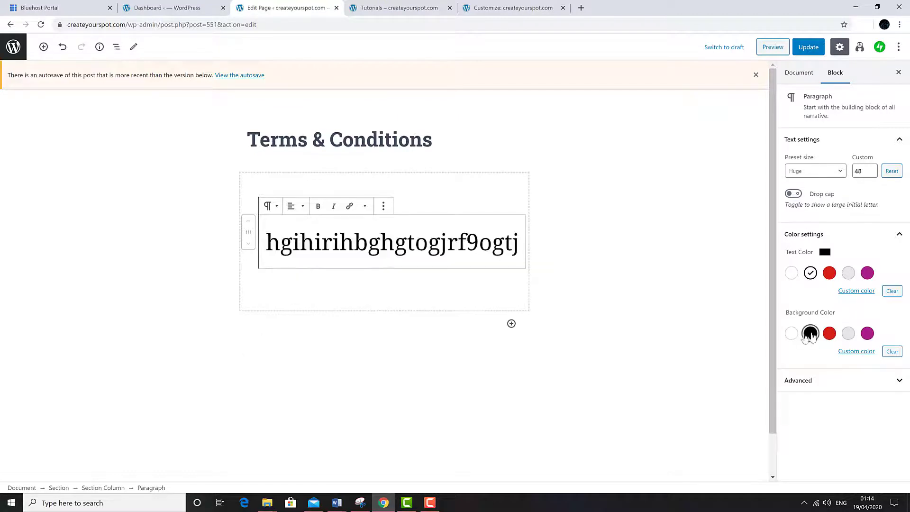
{"action": "left_click", "coordinate": [791, 334]}
{"action": "left_click", "coordinate": [790, 335]}
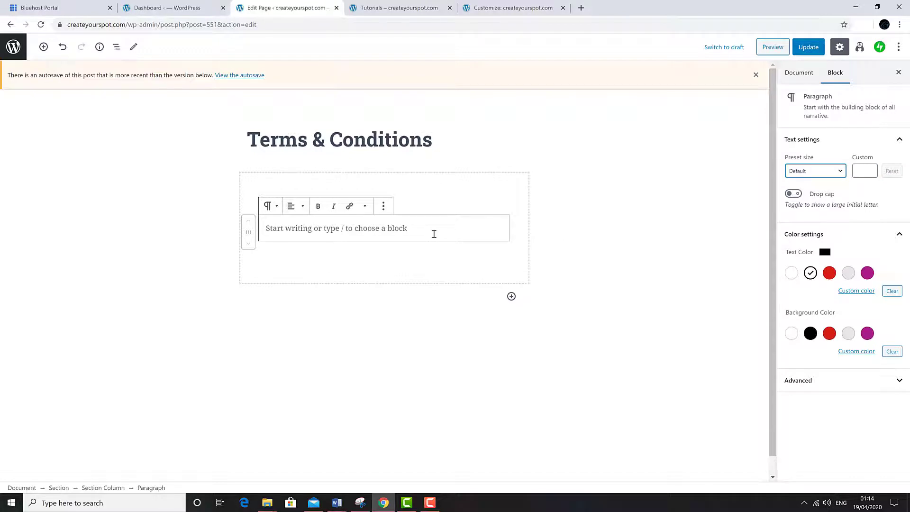
Step: Paste the copied Terms and Conditions text into the empty paragraph block
{"action": "right_click", "coordinate": [435, 228]}
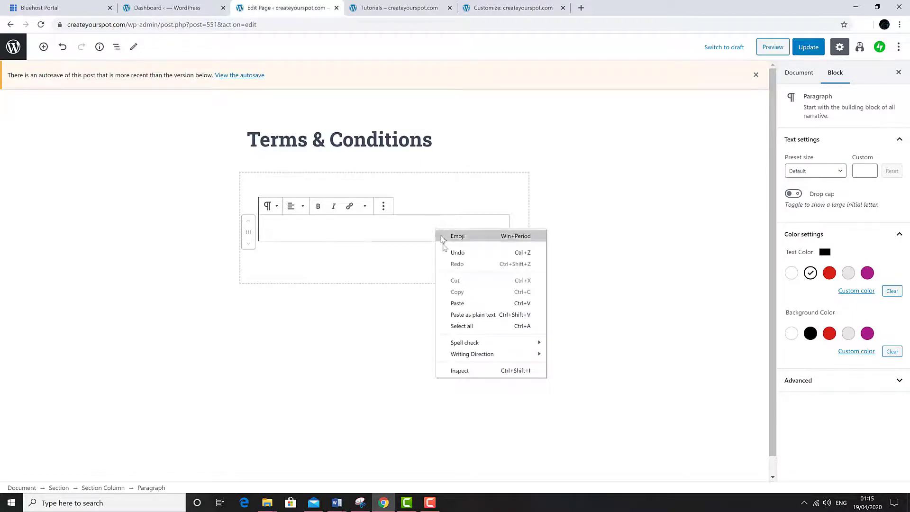
{"action": "left_click", "coordinate": [453, 303]}
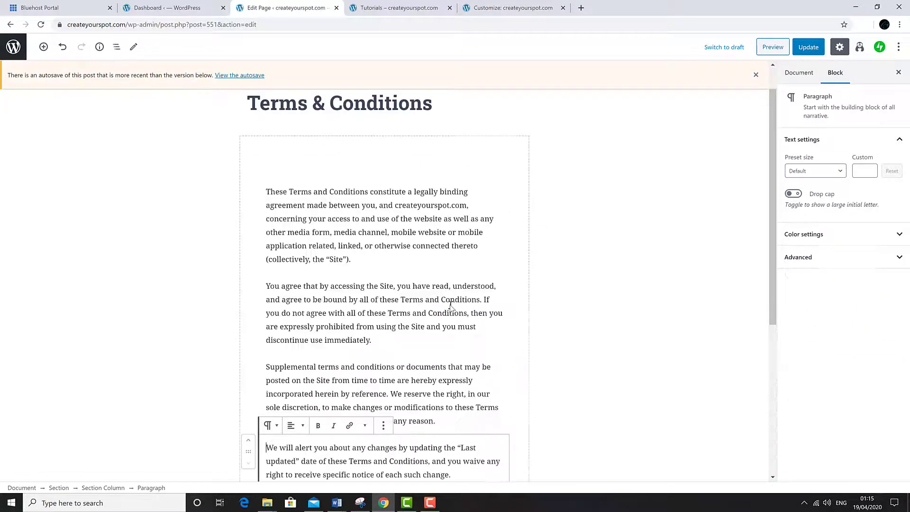
{"action": "scroll", "coordinate": [315, 302], "scroll_direction": "down", "scroll_amount": 2}
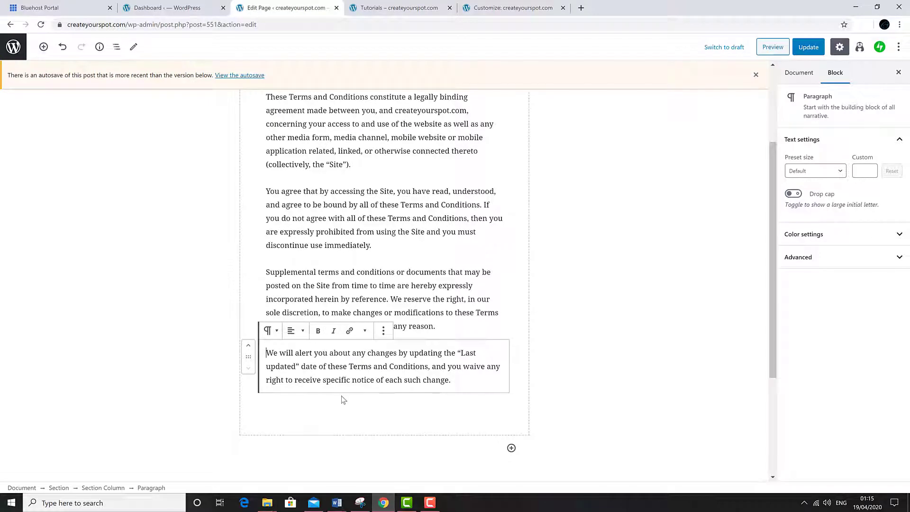
{"action": "scroll", "coordinate": [345, 419], "scroll_direction": "up", "scroll_amount": 3}
{"action": "left_click", "coordinate": [265, 235]}
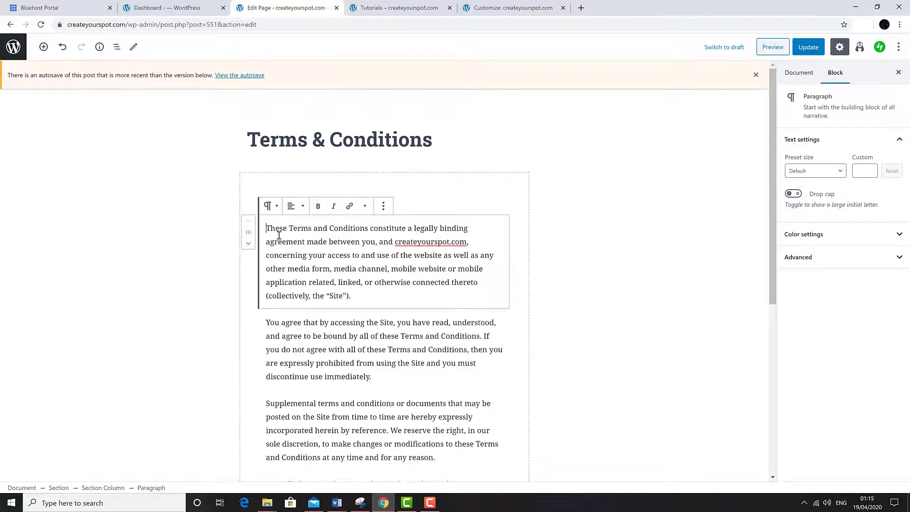
Step: Choose Picture9, the dark network-globe image, as the page's featured image in Document settings
{"action": "left_click", "coordinate": [799, 73]}
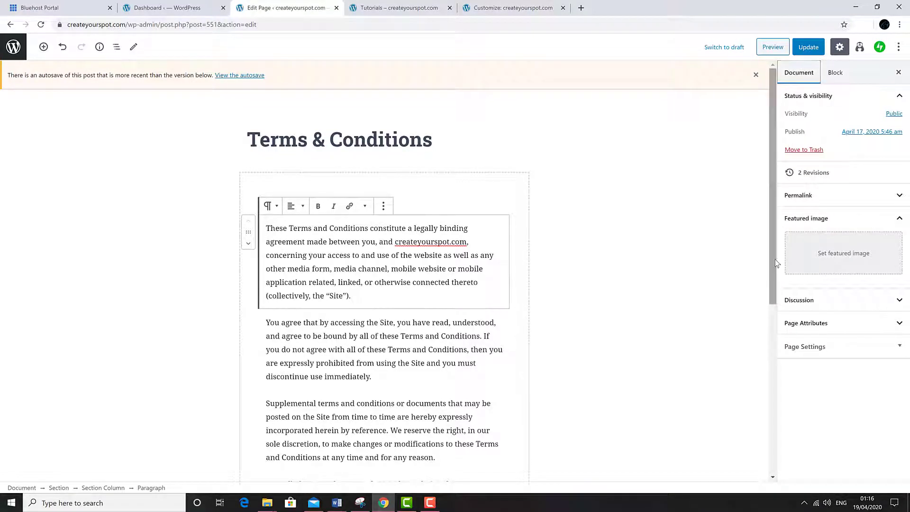
{"action": "left_click", "coordinate": [841, 261]}
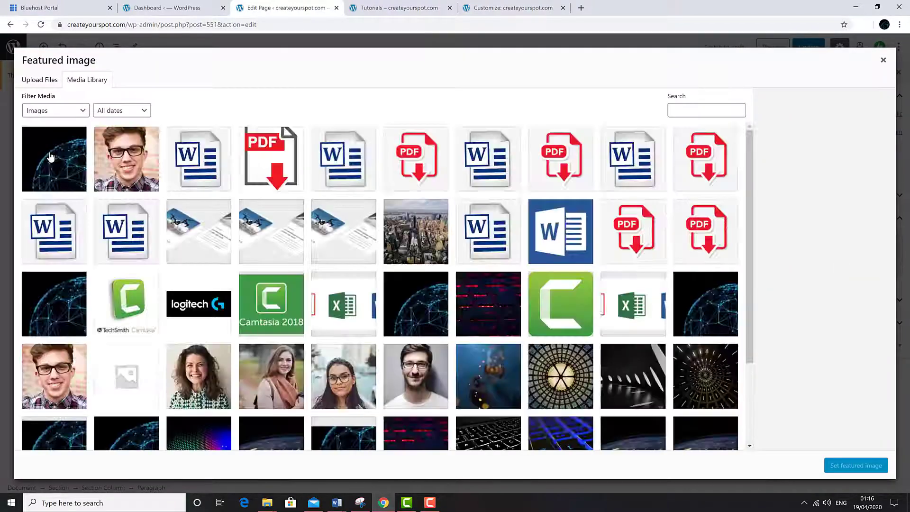
{"action": "left_click", "coordinate": [51, 152]}
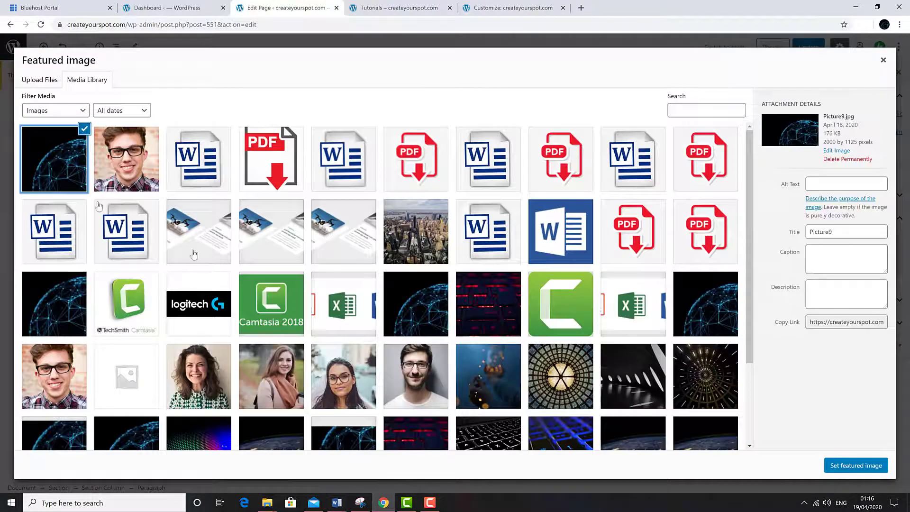
{"action": "left_click", "coordinate": [835, 464]}
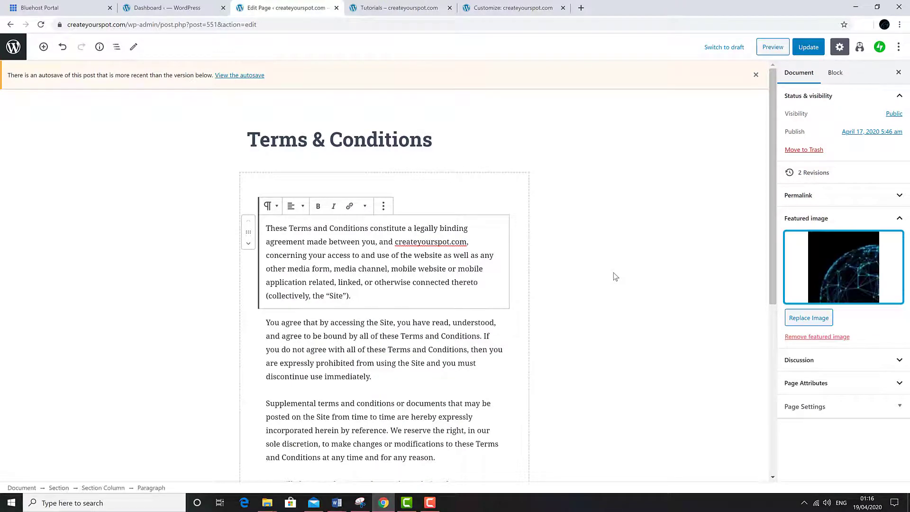
{"action": "scroll", "coordinate": [612, 312], "scroll_direction": "down", "scroll_amount": 5}
{"action": "scroll", "coordinate": [613, 358], "scroll_direction": "up", "scroll_amount": 5}
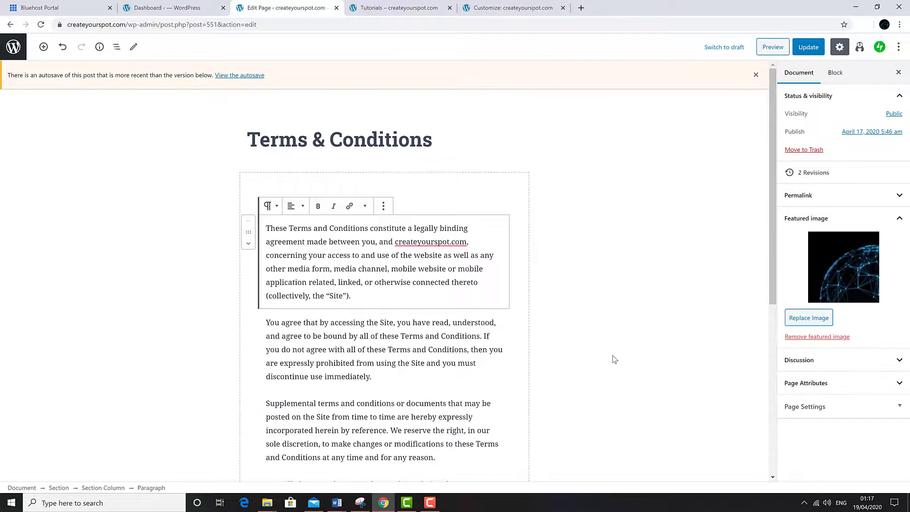
Step: Preview the page with its globe header, then Update the Terms & Conditions page
{"action": "left_click", "coordinate": [773, 47]}
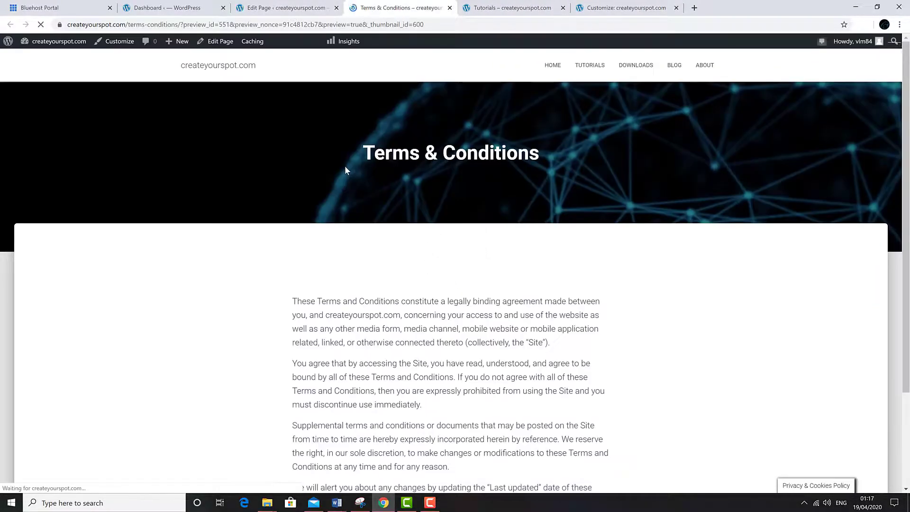
{"action": "scroll", "coordinate": [345, 166], "scroll_direction": "down", "scroll_amount": 3}
{"action": "scroll", "coordinate": [336, 142], "scroll_direction": "up", "scroll_amount": 3}
{"action": "scroll", "coordinate": [327, 114], "scroll_direction": "down", "scroll_amount": 3}
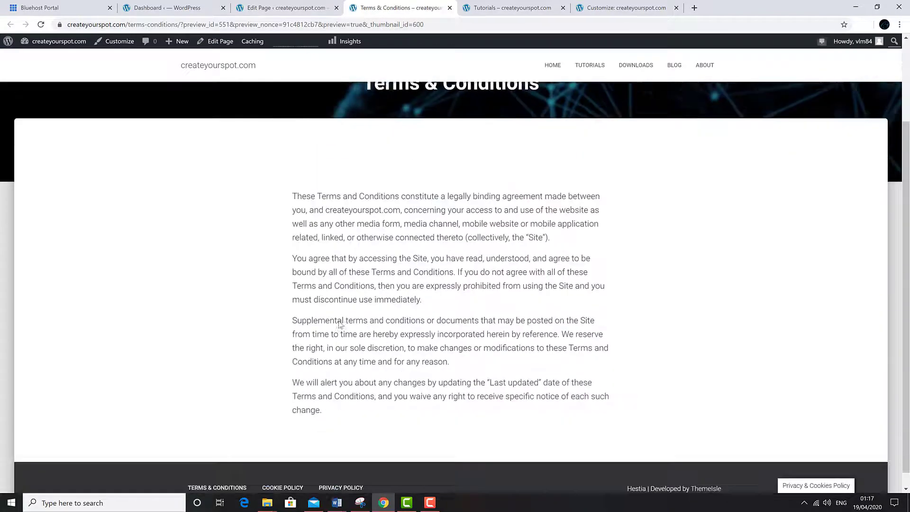
{"action": "left_click", "coordinate": [306, 7]}
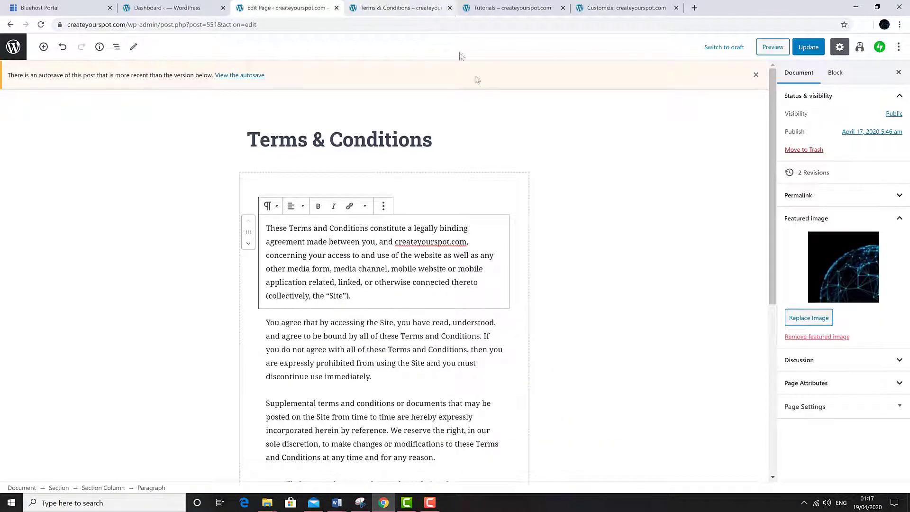
{"action": "left_click", "coordinate": [811, 50]}
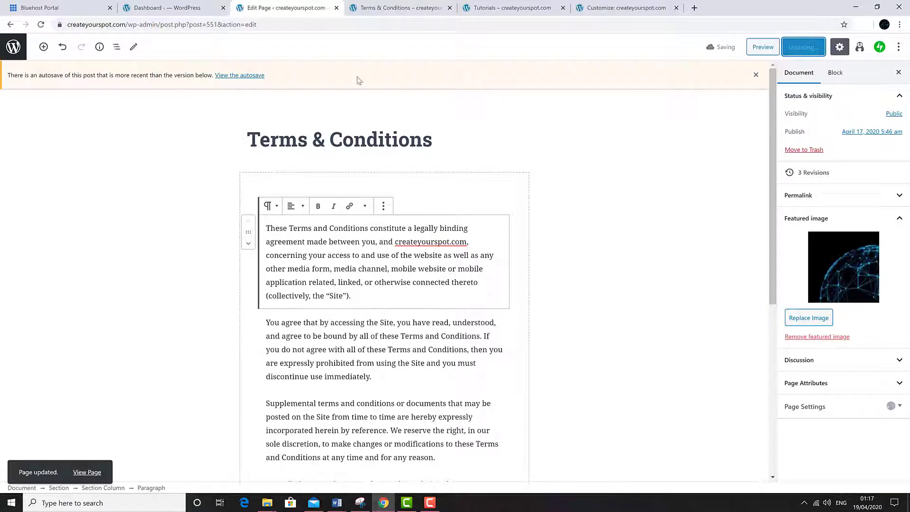
Step: View the live page, go to the homepage, and reopen Terms & Conditions from the footer
{"action": "left_click", "coordinate": [11, 27]}
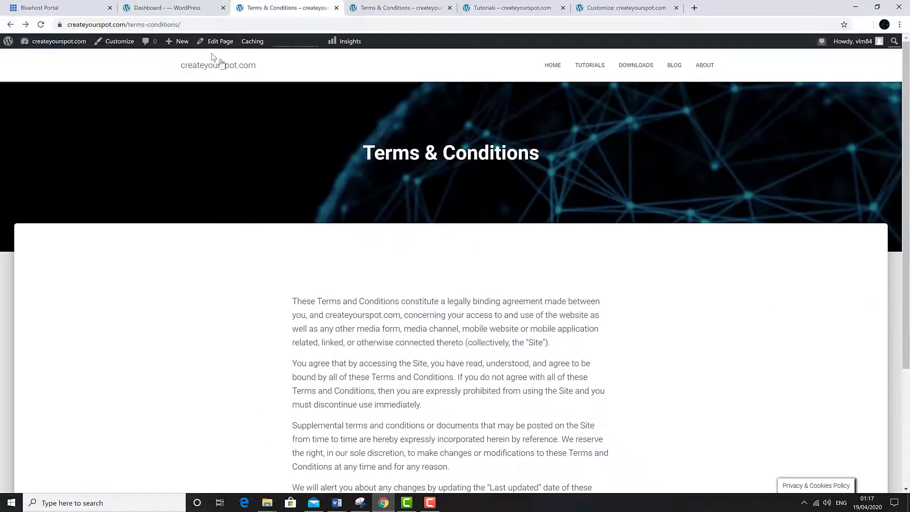
{"action": "left_click", "coordinate": [555, 68]}
{"action": "scroll", "coordinate": [330, 267], "scroll_direction": "down", "scroll_amount": 15}
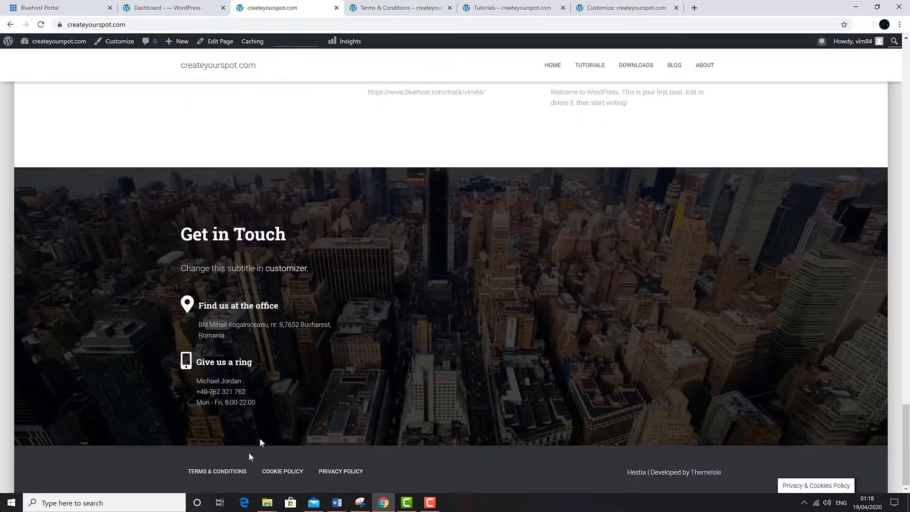
{"action": "left_click", "coordinate": [229, 471]}
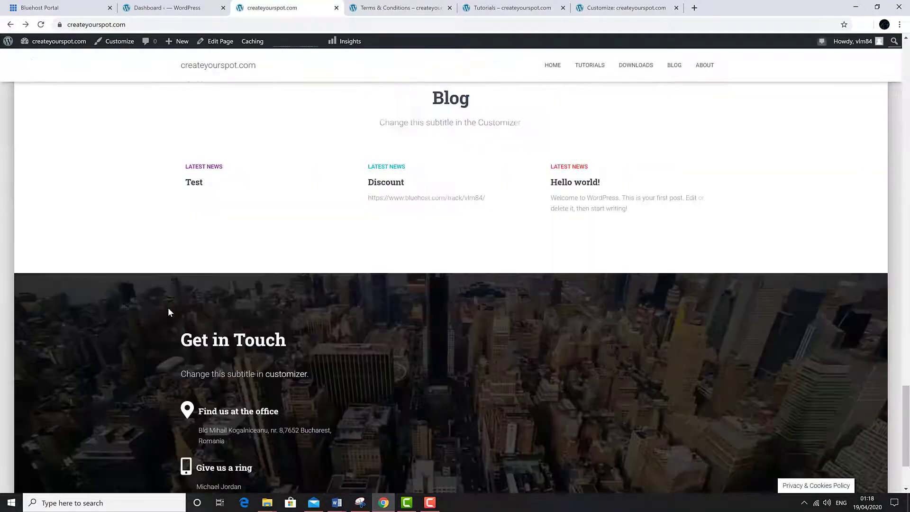
{"action": "scroll", "coordinate": [169, 308], "scroll_direction": "up", "scroll_amount": 15}
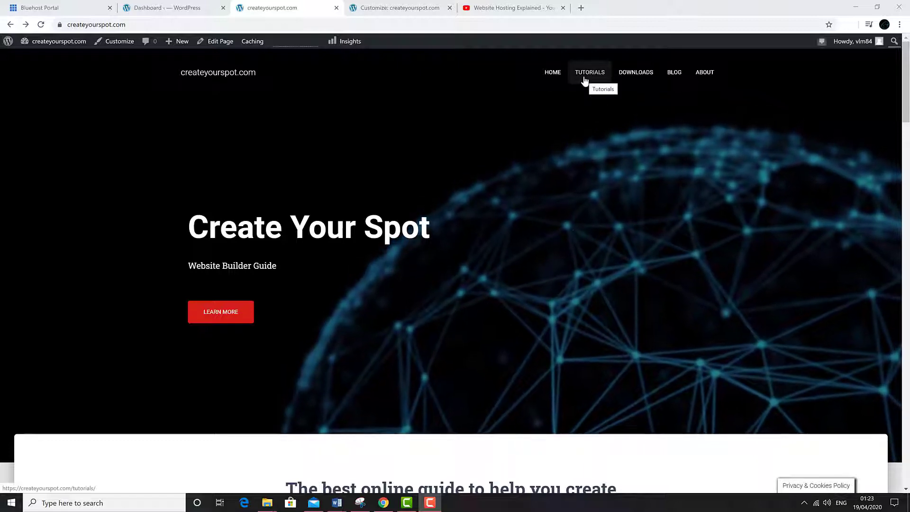
Step: Open the Tutorials page in the editor and set Picture9, the network-globe image, as featured image
{"action": "left_click", "coordinate": [585, 82]}
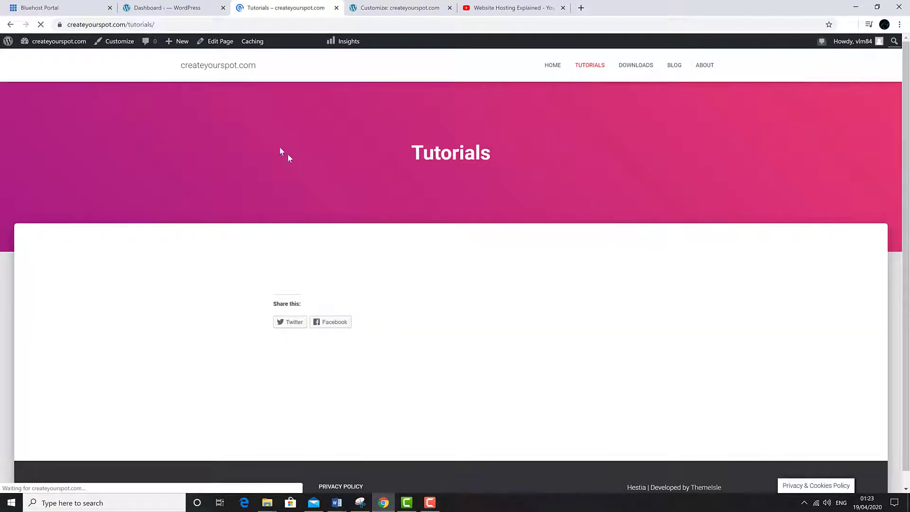
{"action": "left_click", "coordinate": [215, 43]}
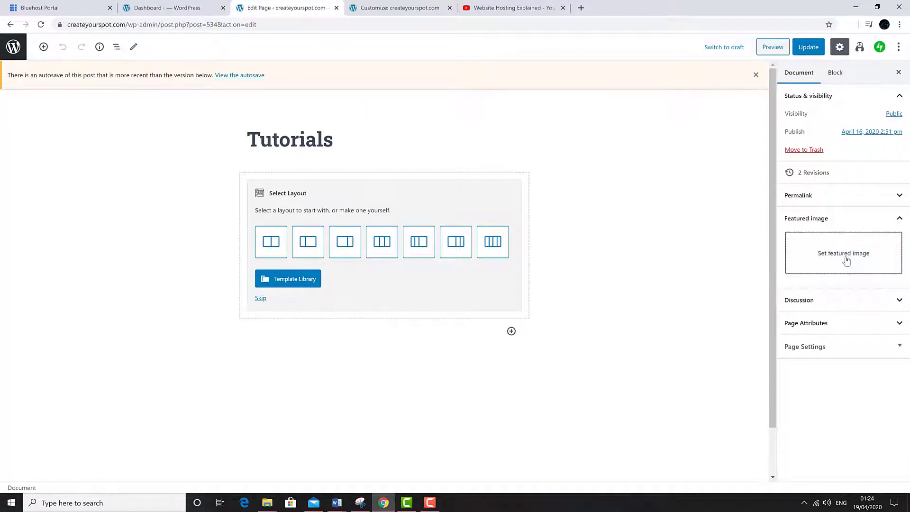
{"action": "left_click", "coordinate": [844, 258]}
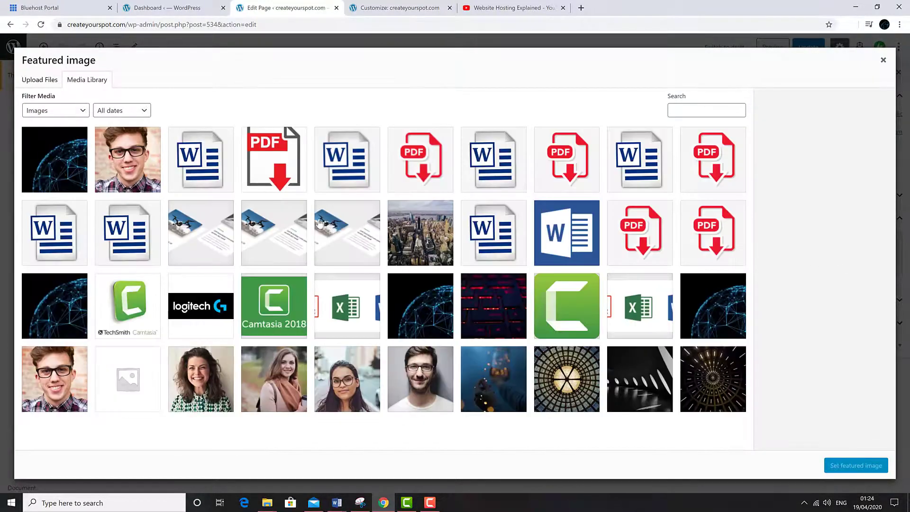
{"action": "left_click", "coordinate": [67, 162]}
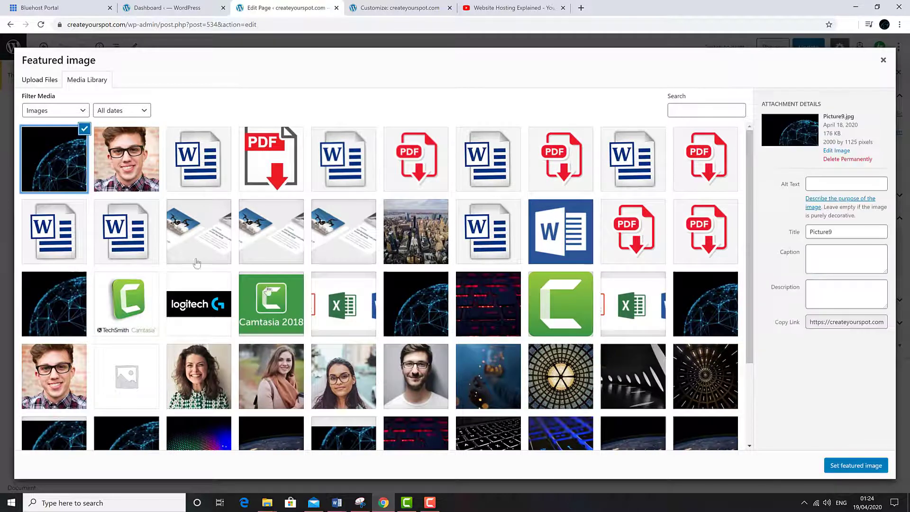
{"action": "left_click", "coordinate": [830, 466]}
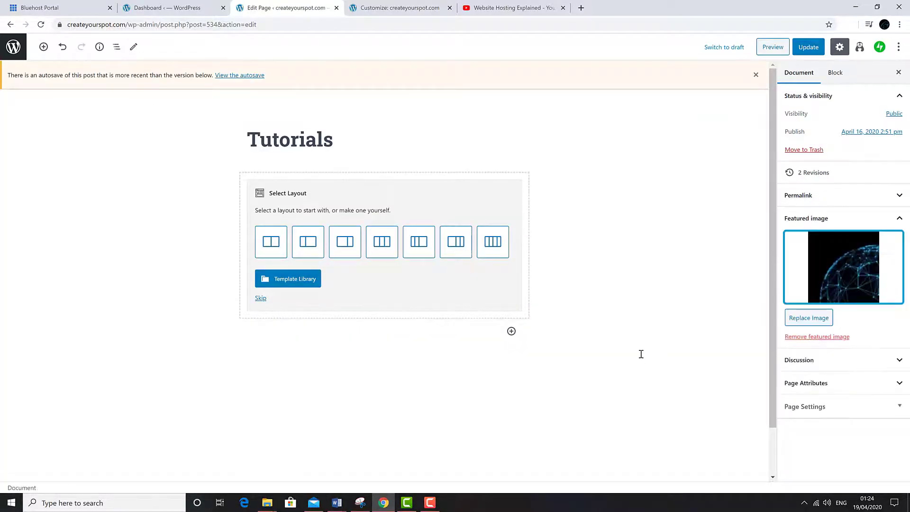
Step: Skip the layout choice and add a YouTube embed block to the empty Tutorials column
{"action": "left_click", "coordinate": [262, 298]}
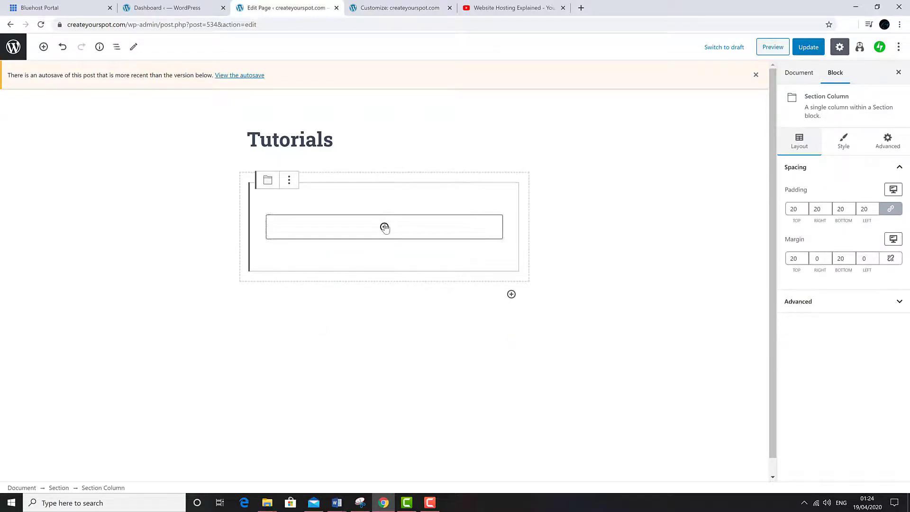
{"action": "left_click", "coordinate": [384, 227]}
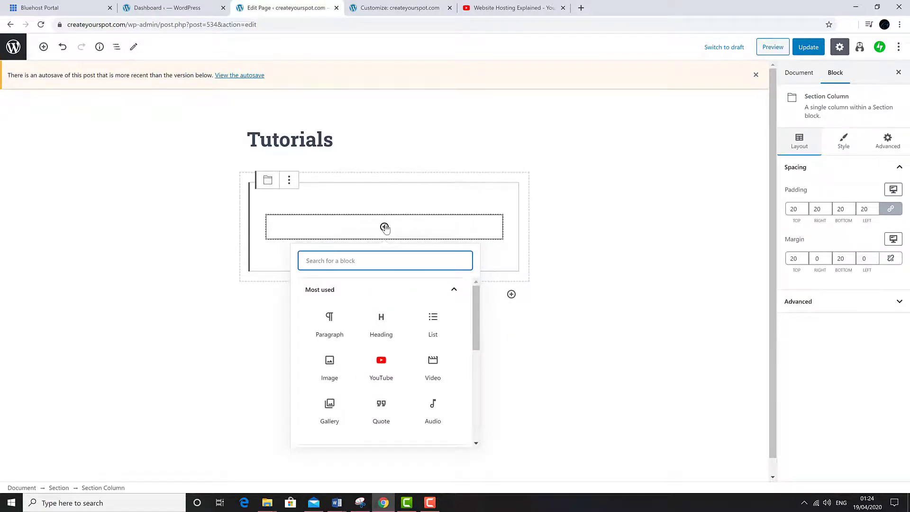
{"action": "left_click", "coordinate": [388, 366]}
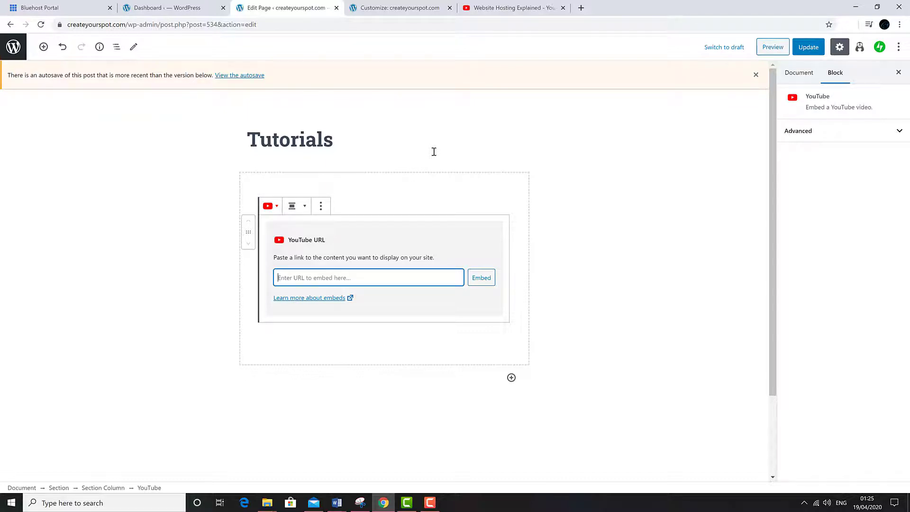
Step: Copy the 'Website Hosting Explained' video URL from YouTube and embed it in the block
{"action": "left_click", "coordinate": [524, 8]}
{"action": "left_click", "coordinate": [183, 28]}
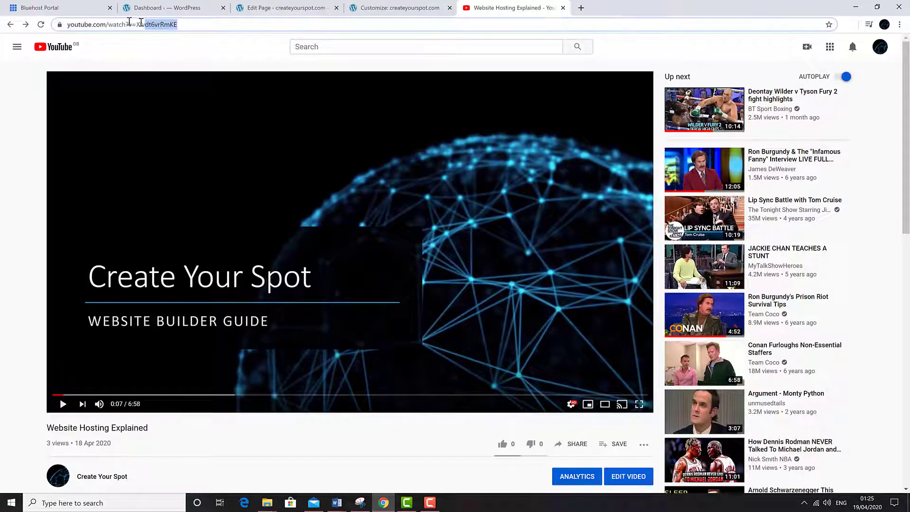
{"action": "right_click", "coordinate": [88, 28]}
{"action": "left_click", "coordinate": [142, 79]}
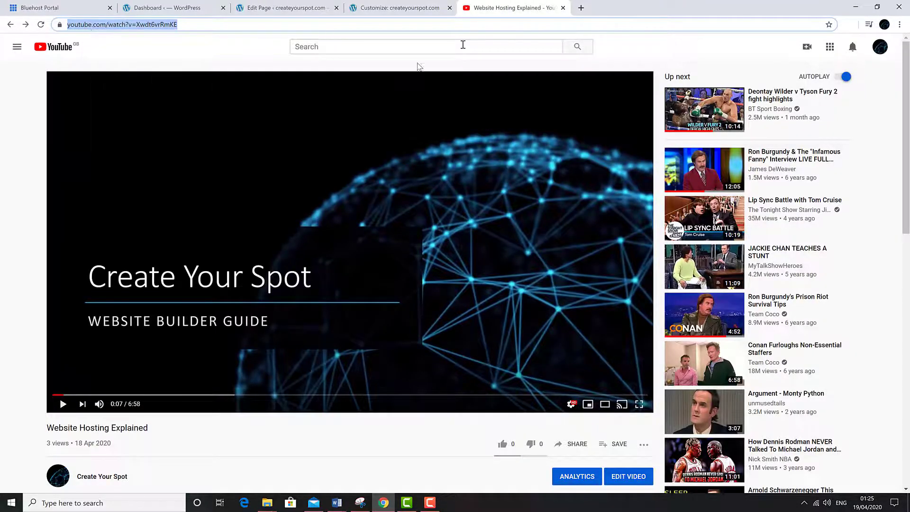
{"action": "left_click", "coordinate": [284, 7]}
{"action": "right_click", "coordinate": [308, 278]}
{"action": "left_click", "coordinate": [330, 353]}
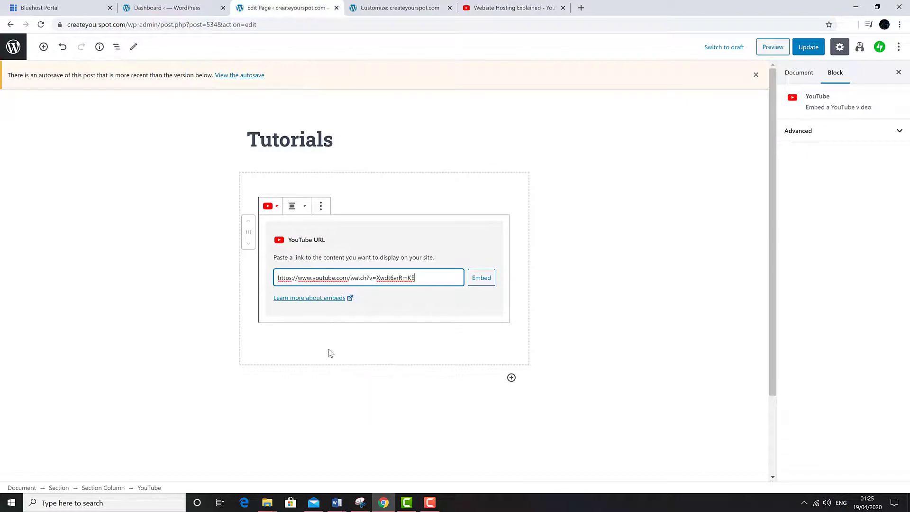
{"action": "left_click", "coordinate": [490, 283]}
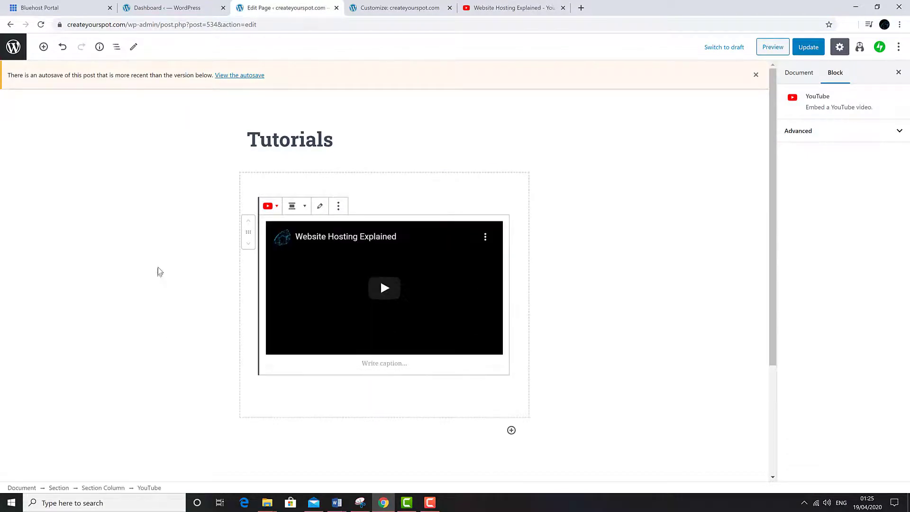
Step: Try left, wide and full-width alignment on the video, settling on Align center
{"action": "left_click", "coordinate": [304, 207]}
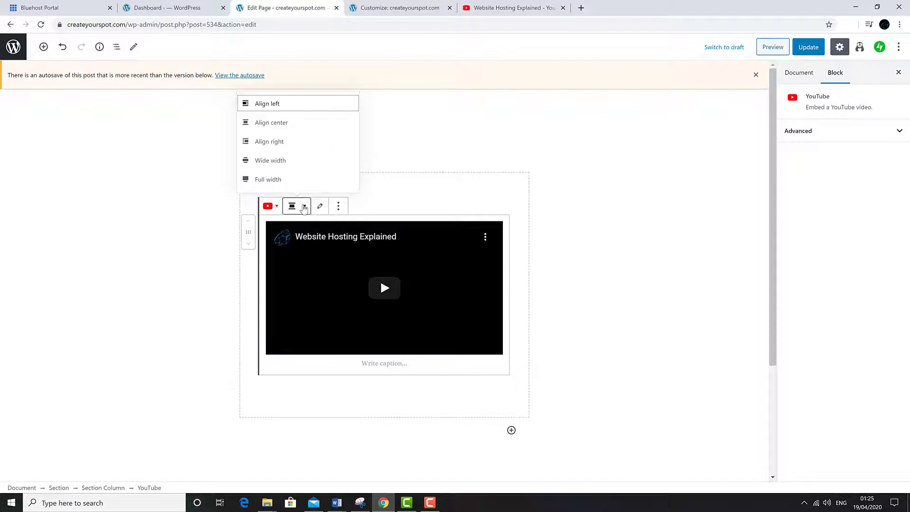
{"action": "left_click", "coordinate": [287, 124]}
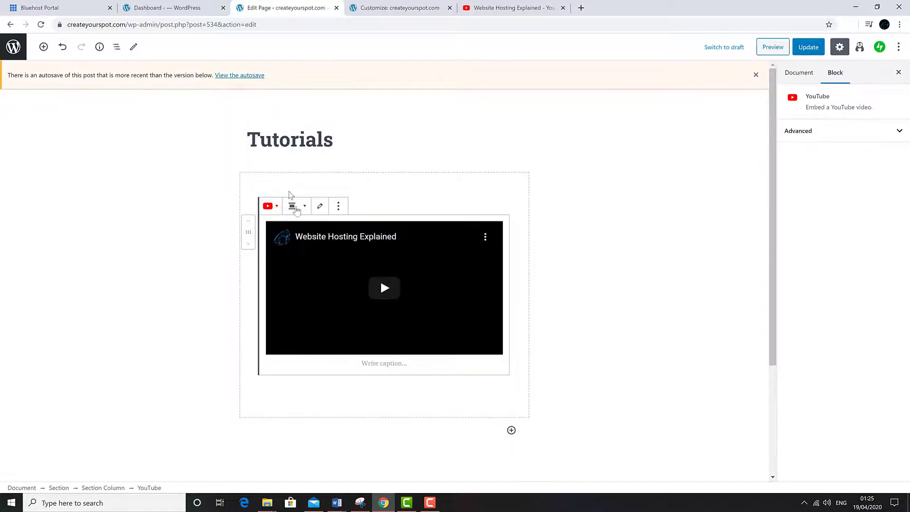
{"action": "left_click", "coordinate": [295, 208]}
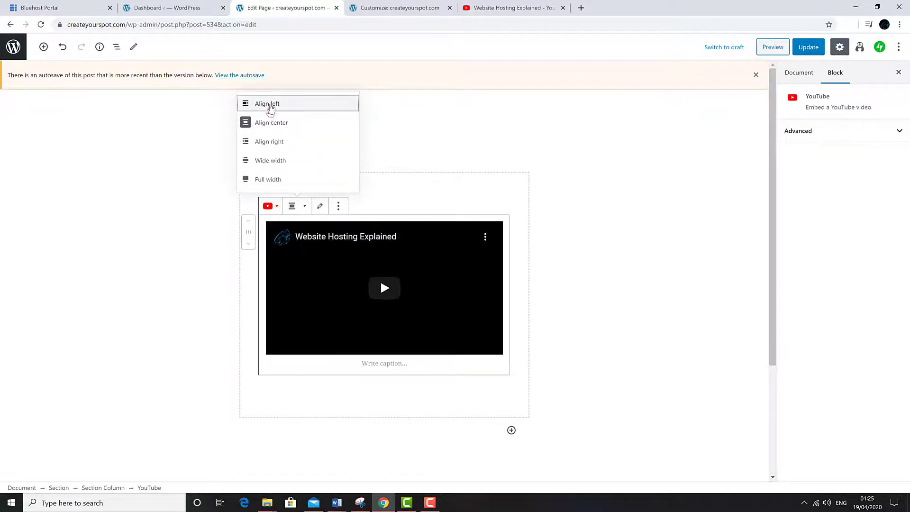
{"action": "left_click", "coordinate": [271, 108]}
{"action": "left_click", "coordinate": [300, 209]}
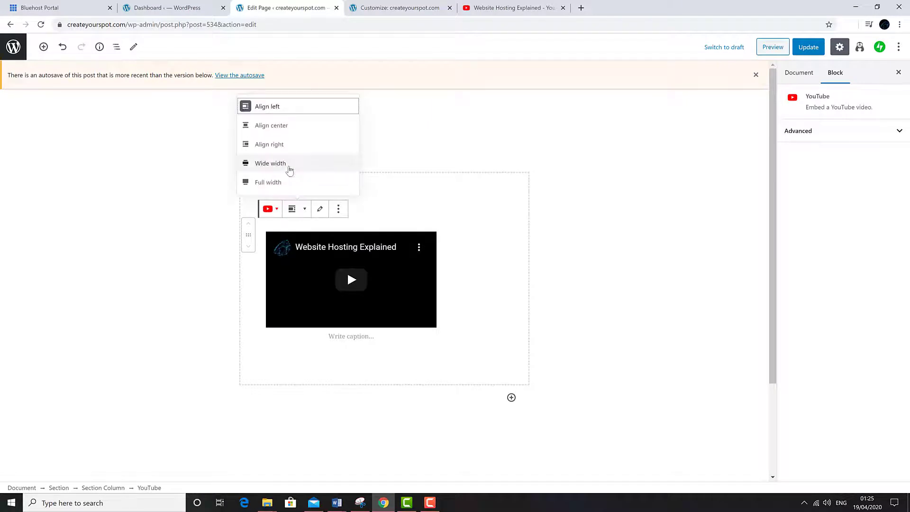
{"action": "left_click", "coordinate": [288, 166]}
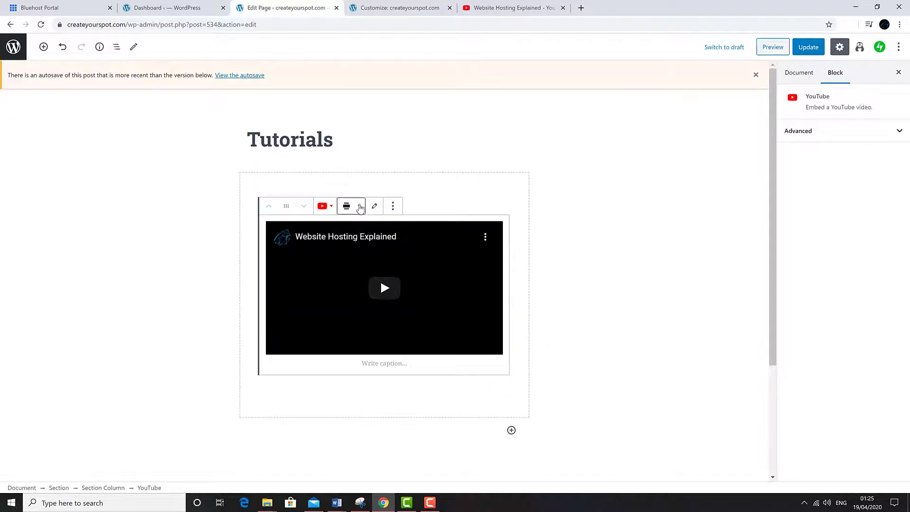
{"action": "left_click", "coordinate": [360, 208]}
{"action": "left_click", "coordinate": [312, 179]}
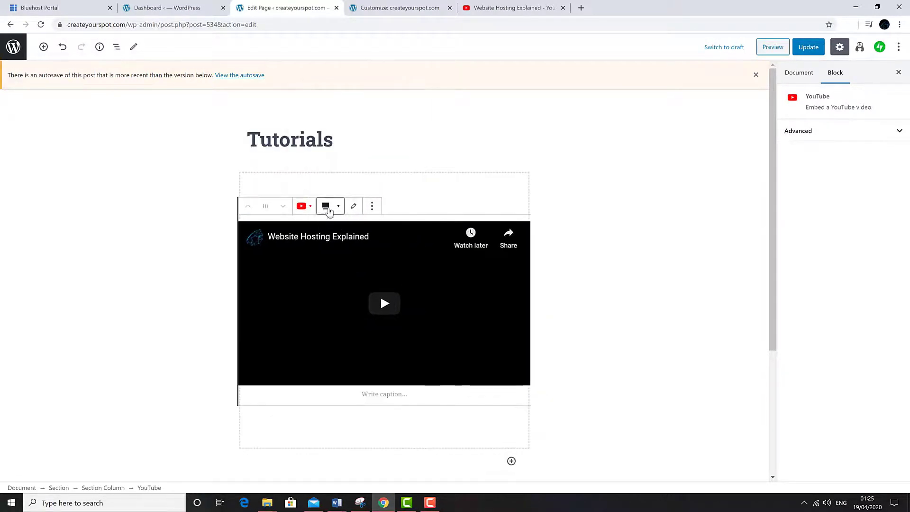
{"action": "left_click", "coordinate": [329, 209]}
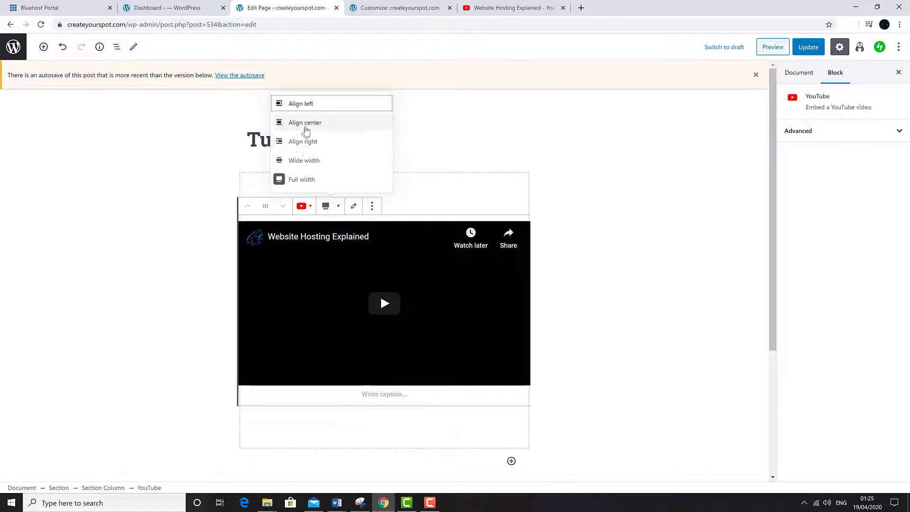
{"action": "left_click", "coordinate": [306, 127]}
{"action": "left_click", "coordinate": [108, 248]}
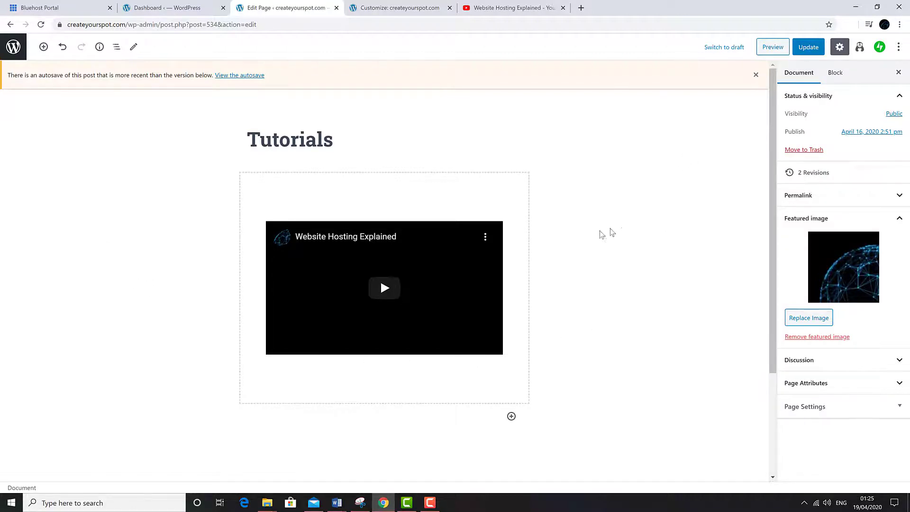
Step: Preview the Tutorials page, play the embedded video, then save the page update
{"action": "left_click", "coordinate": [773, 47]}
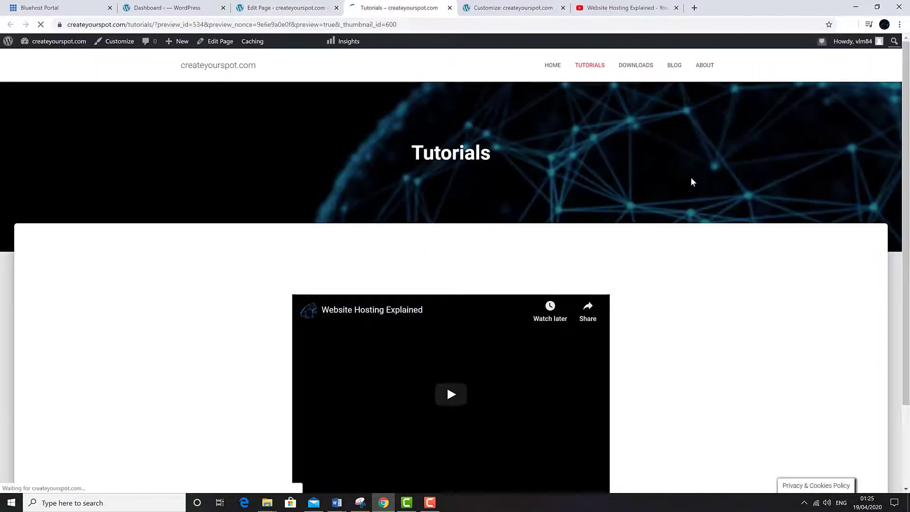
{"action": "scroll", "coordinate": [447, 285], "scroll_direction": "down", "scroll_amount": 2}
{"action": "left_click", "coordinate": [449, 294]}
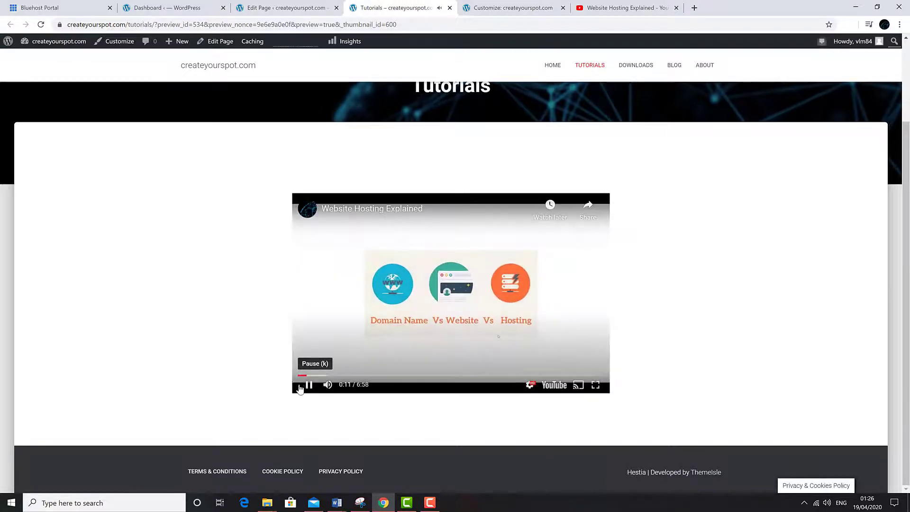
{"action": "left_click", "coordinate": [302, 388]}
{"action": "key", "text": "ctrl+w"}
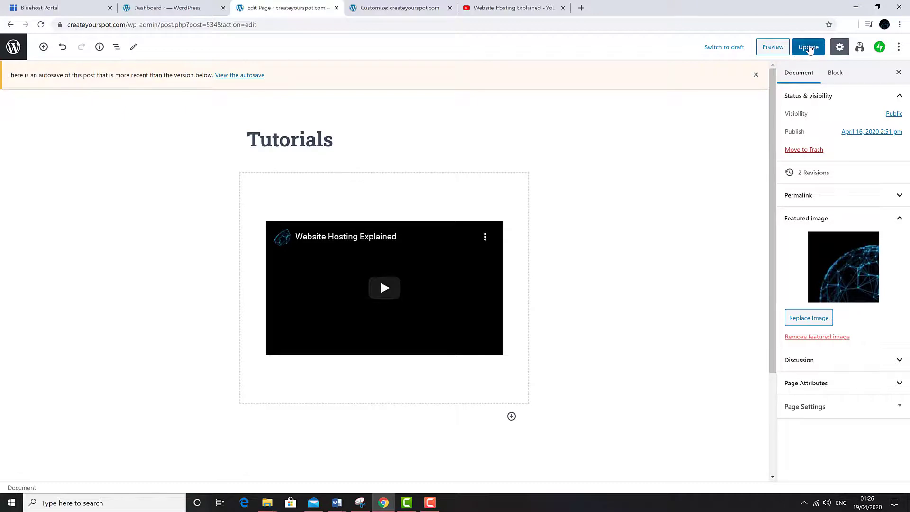
{"action": "left_click", "coordinate": [808, 46]}
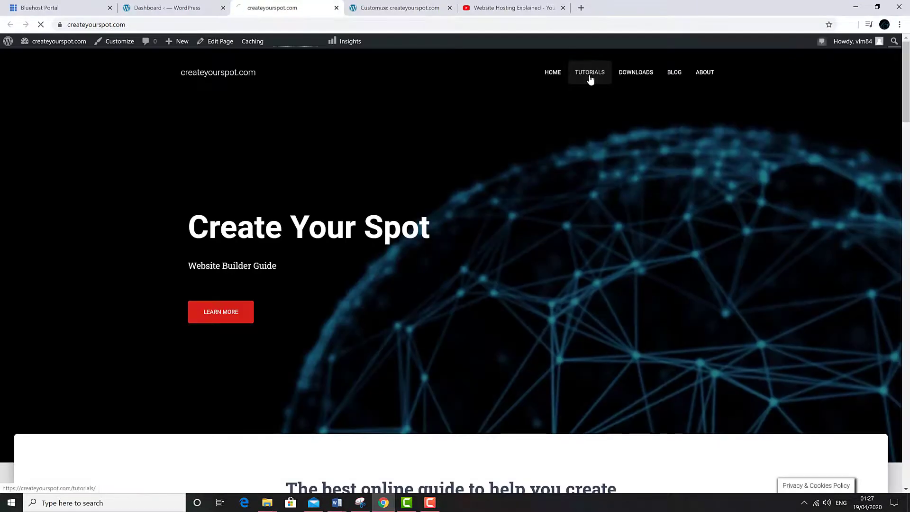
Step: Check the live Tutorials page shows the hosting video, then go to the Downloads page
{"action": "left_click", "coordinate": [590, 76]}
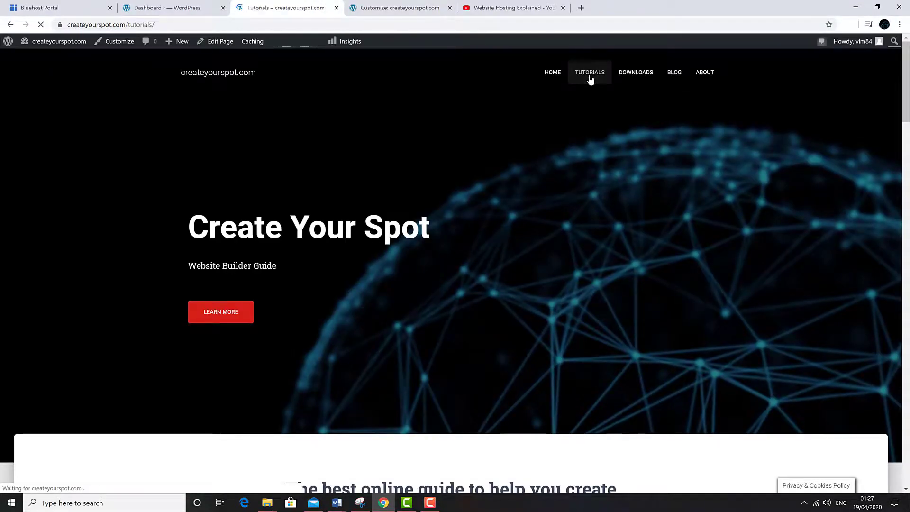
{"action": "scroll", "coordinate": [176, 272], "scroll_direction": "down", "scroll_amount": 3}
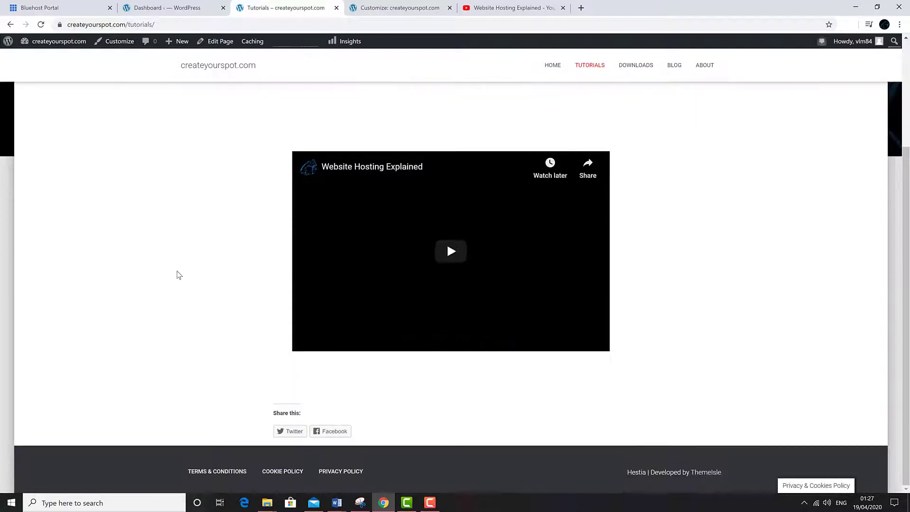
{"action": "scroll", "coordinate": [182, 280], "scroll_direction": "up", "scroll_amount": 3}
{"action": "left_click", "coordinate": [552, 65]}
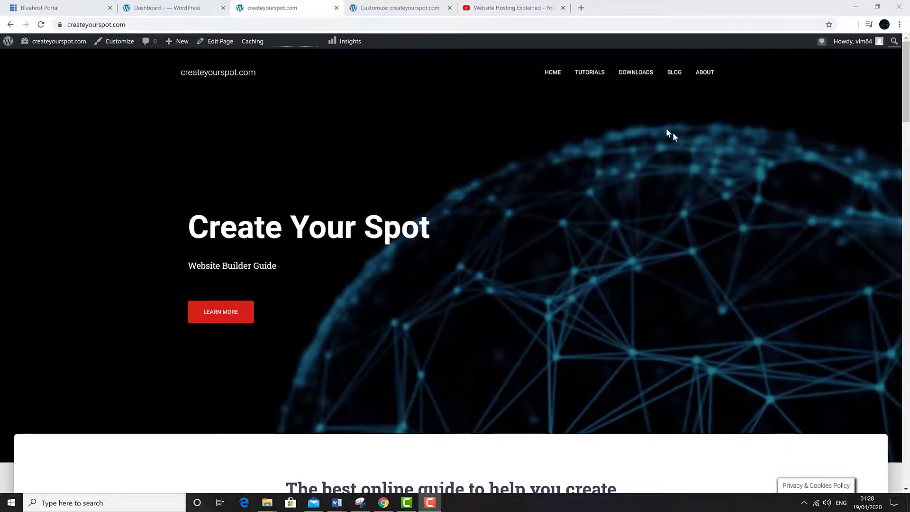
{"action": "left_click", "coordinate": [648, 72]}
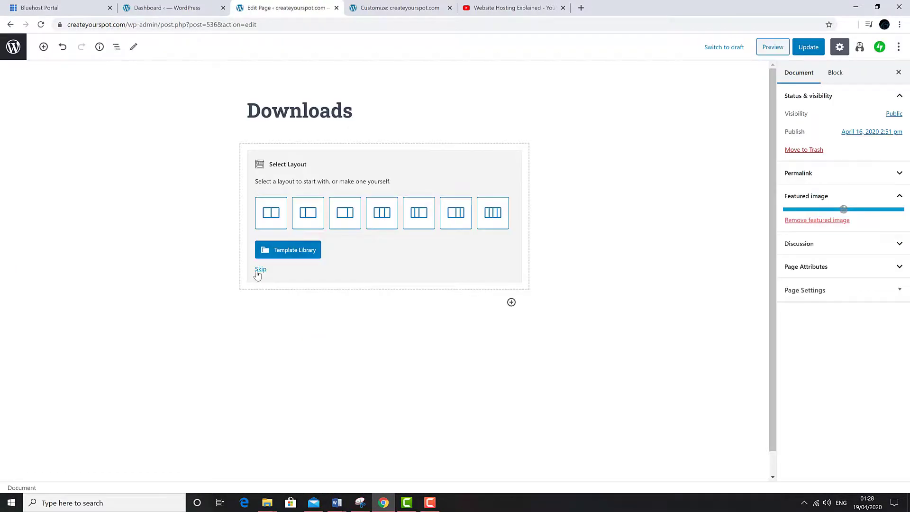
Step: Skip the layout picker and insert a File block from Common Blocks into the Downloads section
{"action": "left_click", "coordinate": [258, 273]}
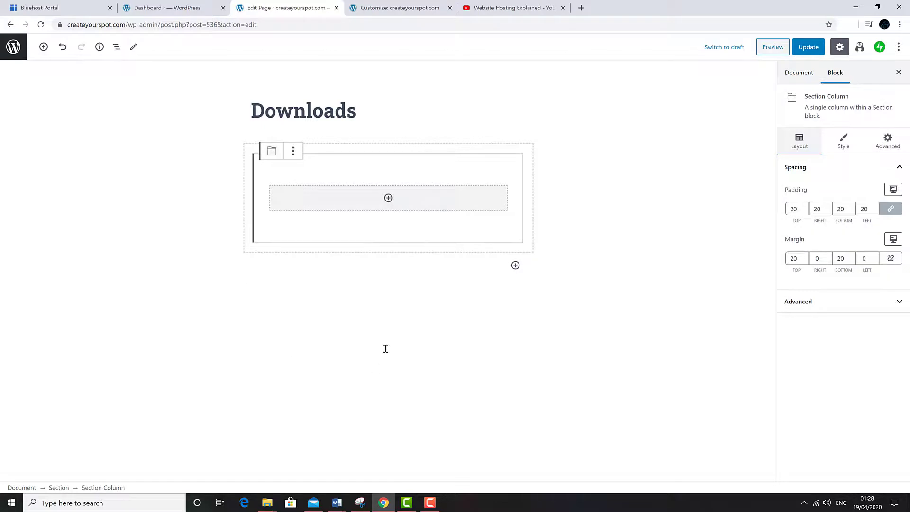
{"action": "left_click", "coordinate": [388, 198]}
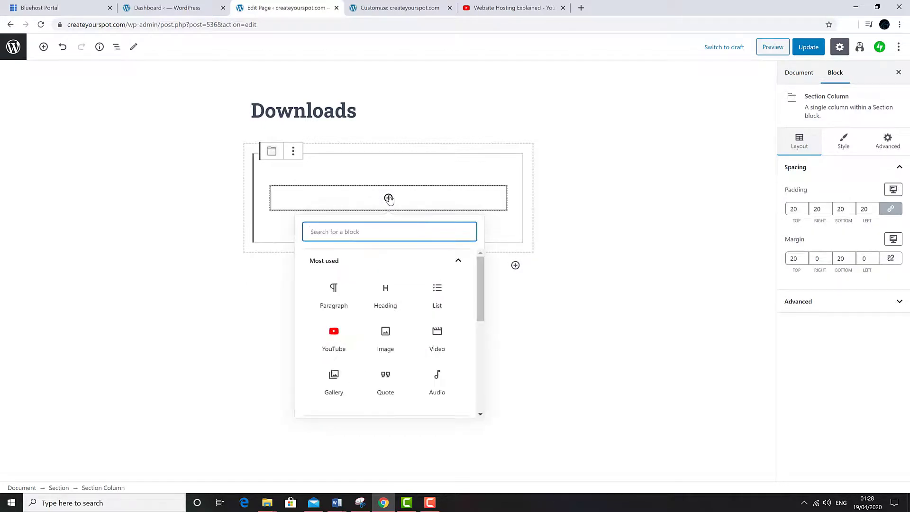
{"action": "scroll", "coordinate": [433, 342], "scroll_direction": "down", "scroll_amount": 3}
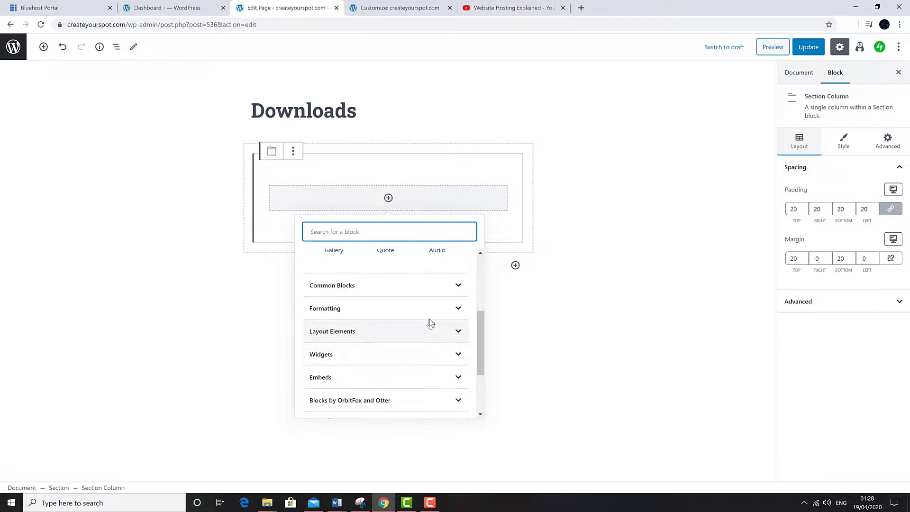
{"action": "left_click", "coordinate": [440, 287]}
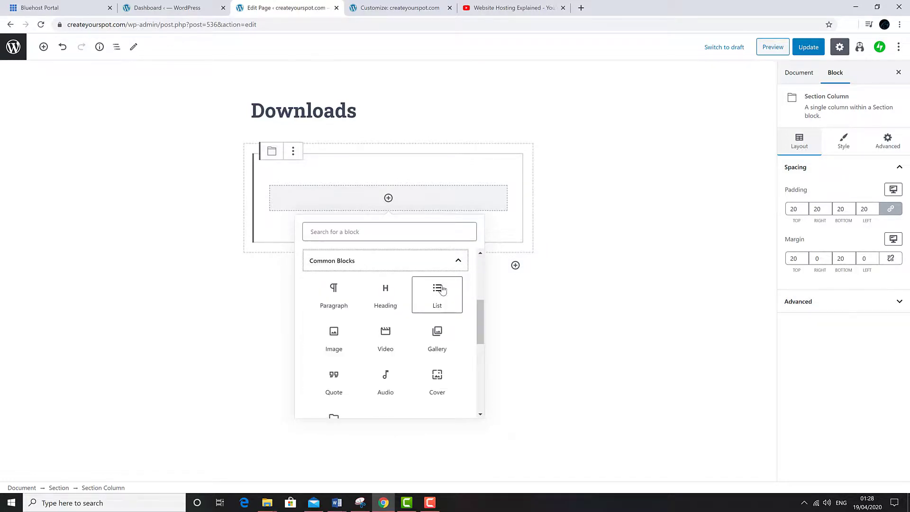
{"action": "scroll", "coordinate": [432, 334], "scroll_direction": "down", "scroll_amount": 2}
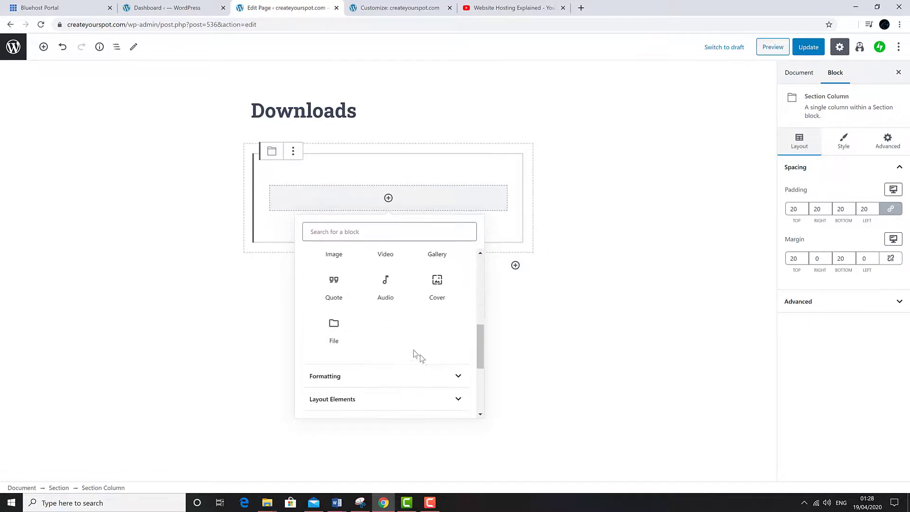
{"action": "left_click", "coordinate": [333, 331]}
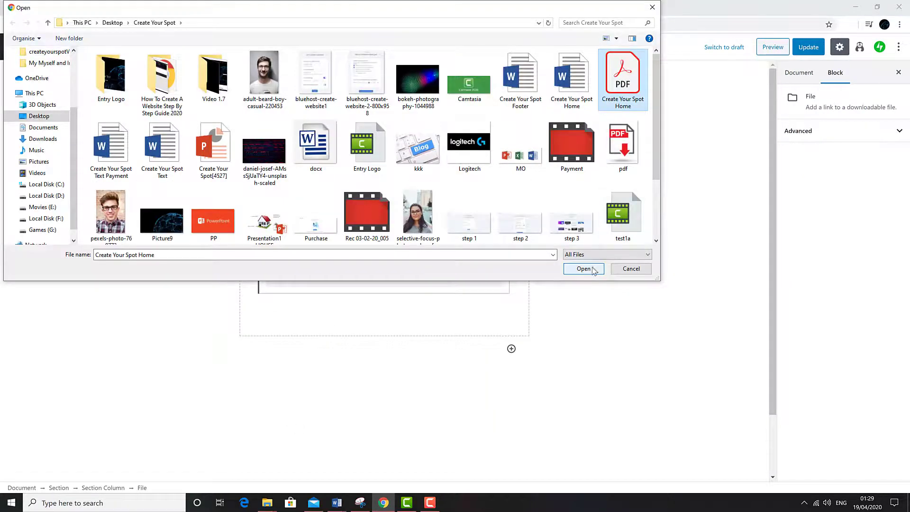
Step: Upload the Create-Your-Spot-PDF and pdf.jpg icon into the File block and update the page
{"action": "left_click", "coordinate": [590, 269]}
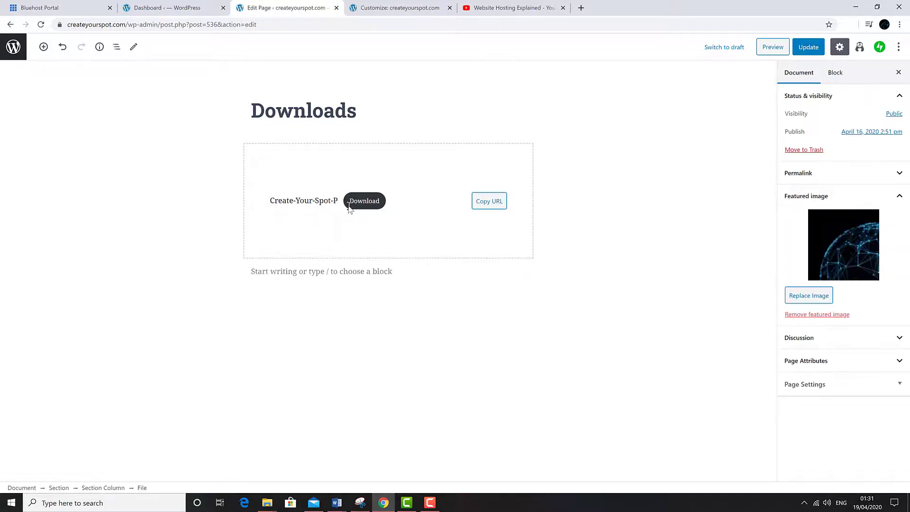
{"action": "type", "text": "DF"}
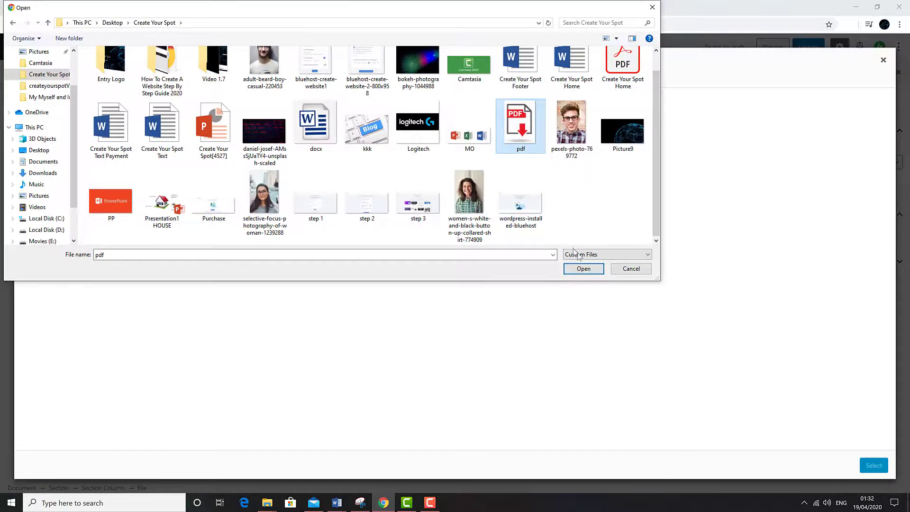
{"action": "left_click", "coordinate": [583, 269]}
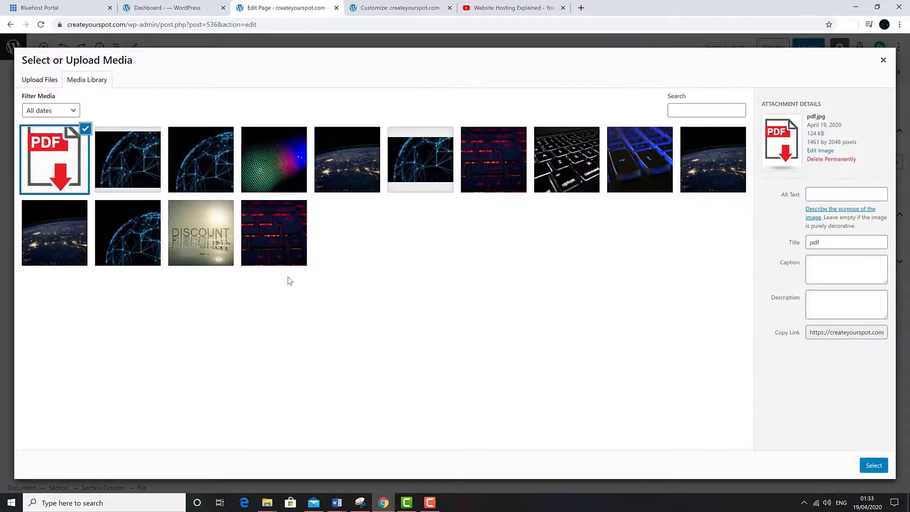
{"action": "left_click", "coordinate": [873, 465]}
{"action": "left_click", "coordinate": [473, 402]}
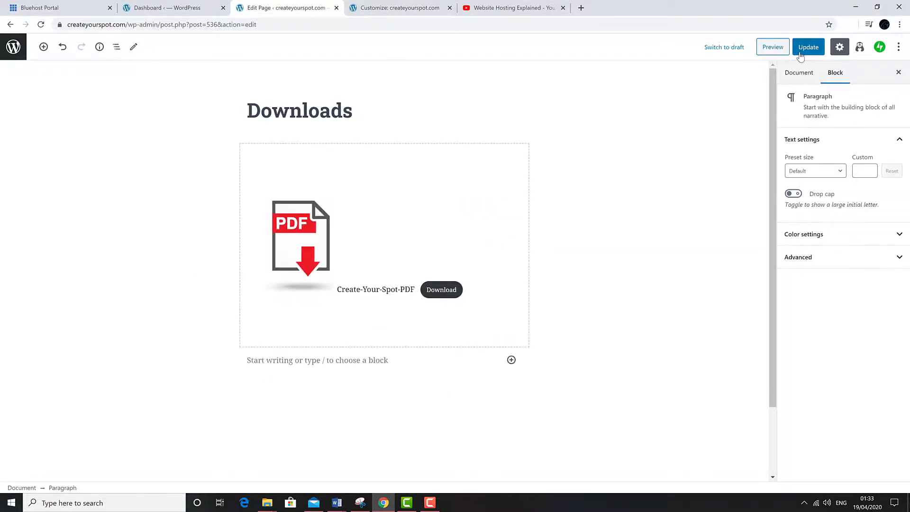
{"action": "left_click", "coordinate": [802, 48]}
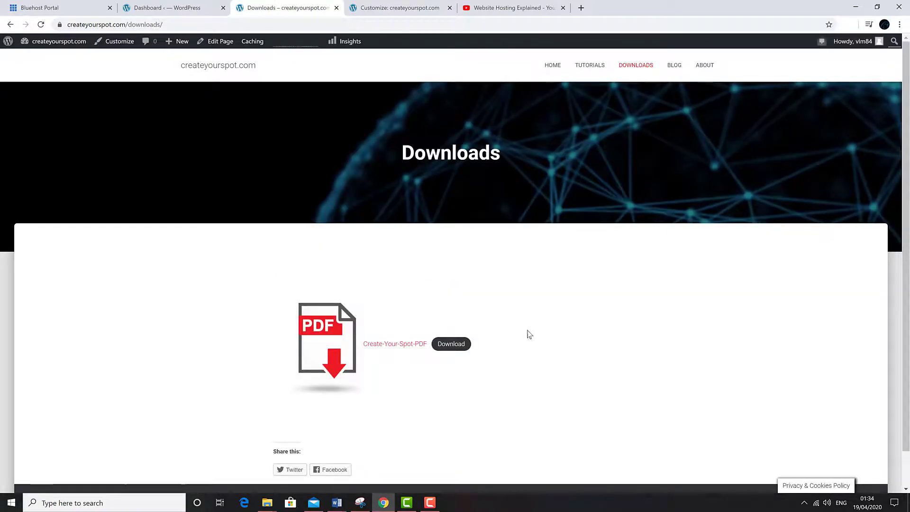
Step: Download Create-Your-Spot-Home.pdf from the Downloads page and open it to scroll through it
{"action": "left_click", "coordinate": [444, 346]}
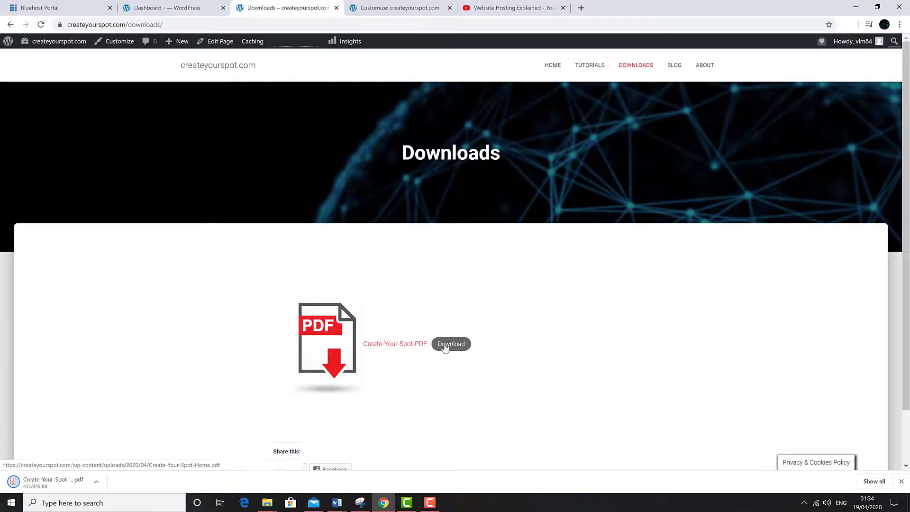
{"action": "left_click", "coordinate": [64, 492]}
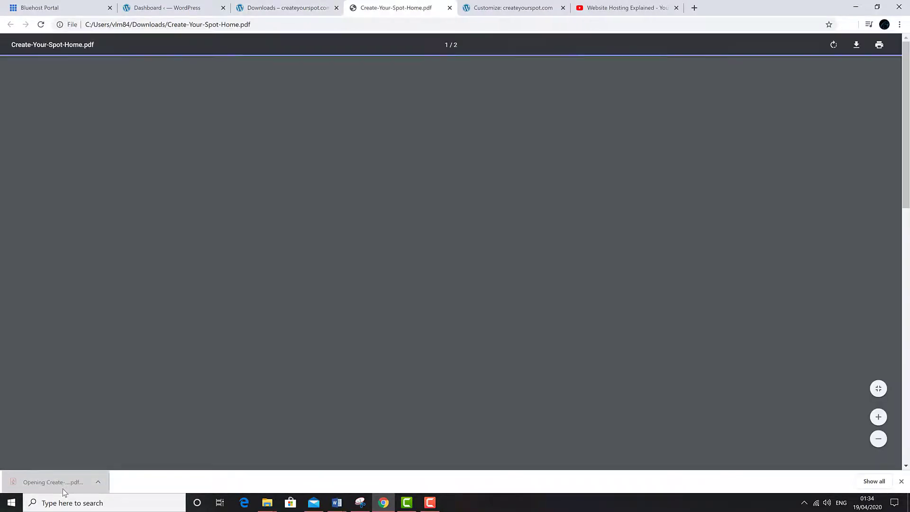
{"action": "scroll", "coordinate": [334, 304], "scroll_direction": "down", "scroll_amount": 15}
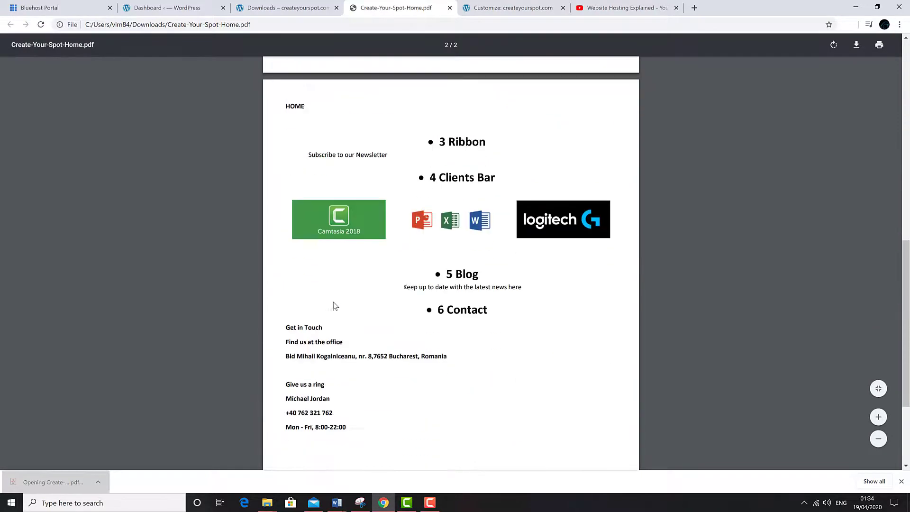
{"action": "scroll", "coordinate": [334, 306], "scroll_direction": "up", "scroll_amount": 15}
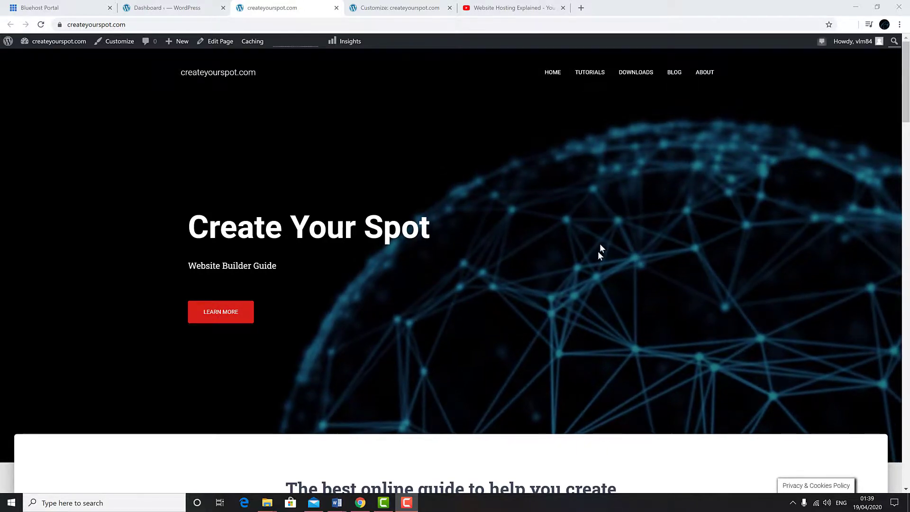
Step: Set the dark globe Picture9.jpg as the Blog page's featured image and update the page
{"action": "left_click", "coordinate": [677, 76]}
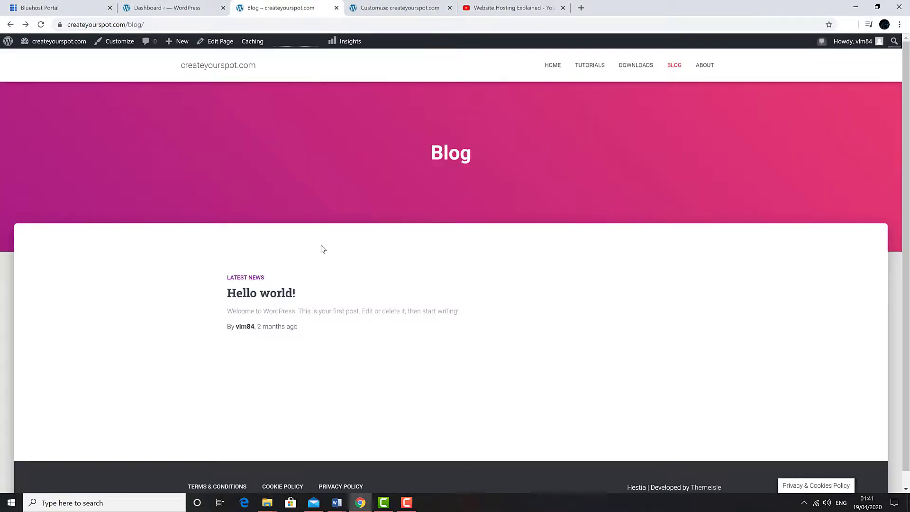
{"action": "left_click", "coordinate": [217, 42]}
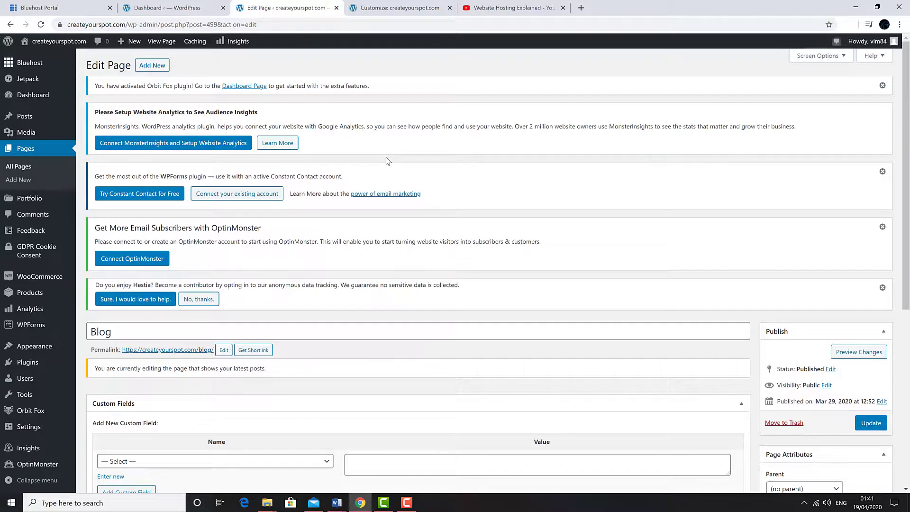
{"action": "scroll", "coordinate": [417, 246], "scroll_direction": "down", "scroll_amount": 5}
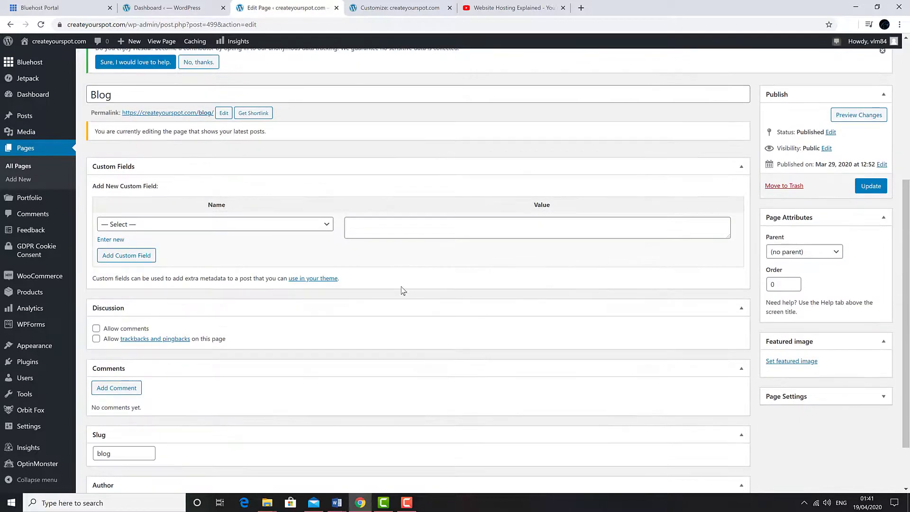
{"action": "left_click", "coordinate": [787, 363]}
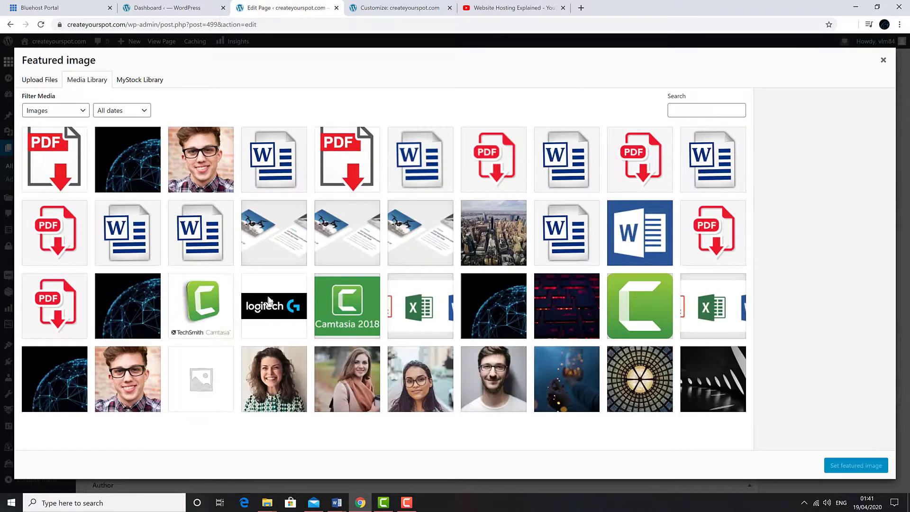
{"action": "left_click", "coordinate": [142, 171]}
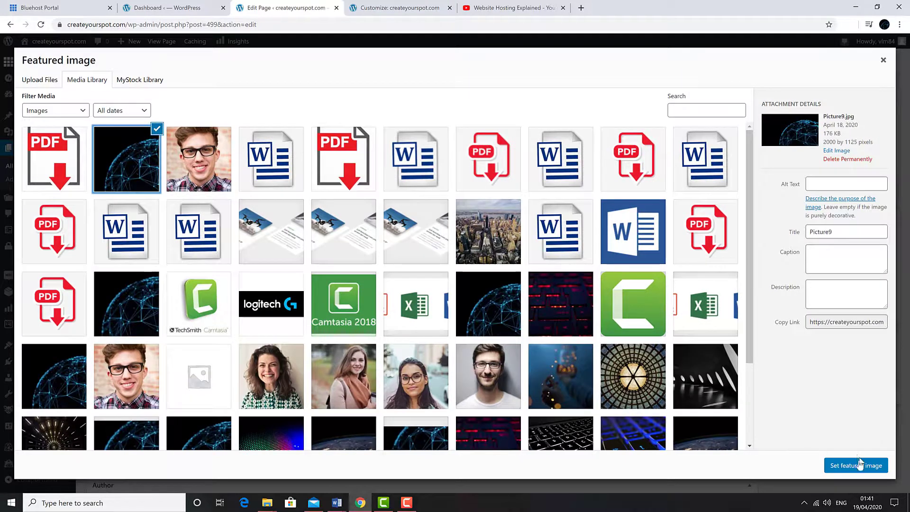
{"action": "left_click", "coordinate": [856, 466]}
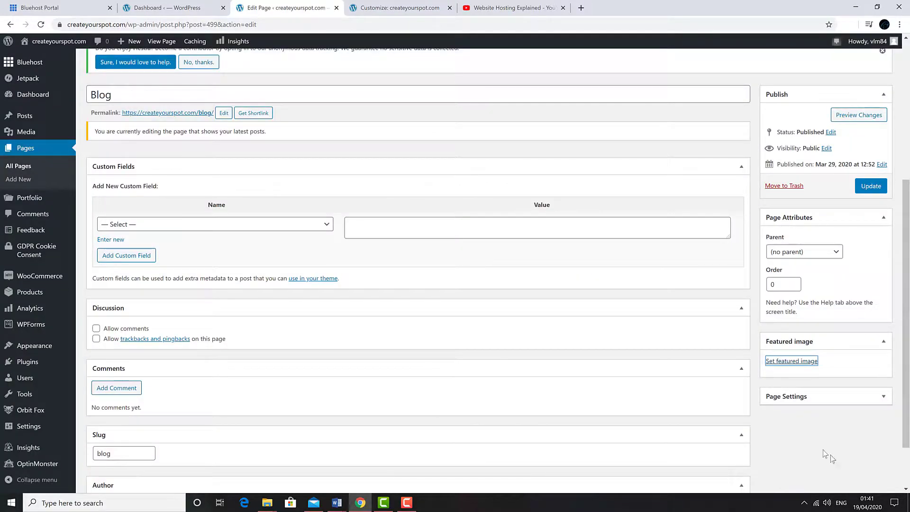
{"action": "left_click", "coordinate": [868, 188]}
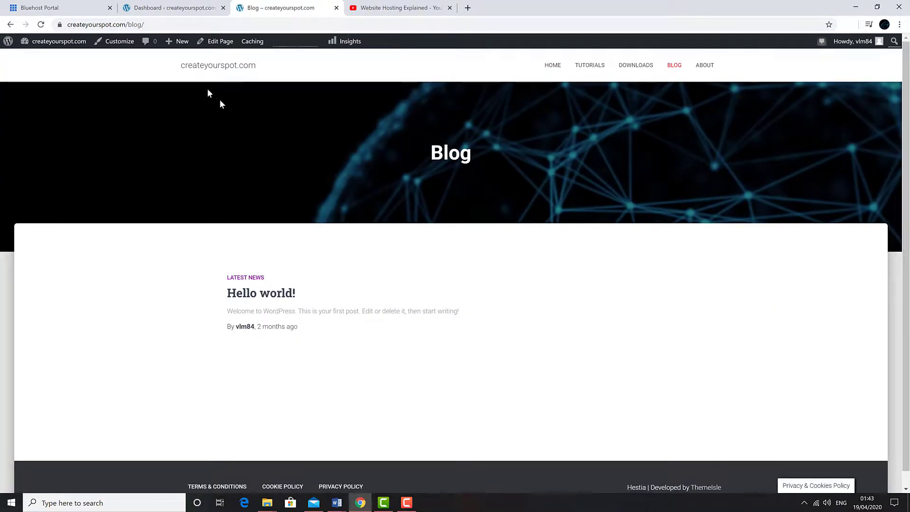
Step: Start a new blog post from the dashboard titled 'Our Blog'
{"action": "left_click", "coordinate": [179, 13]}
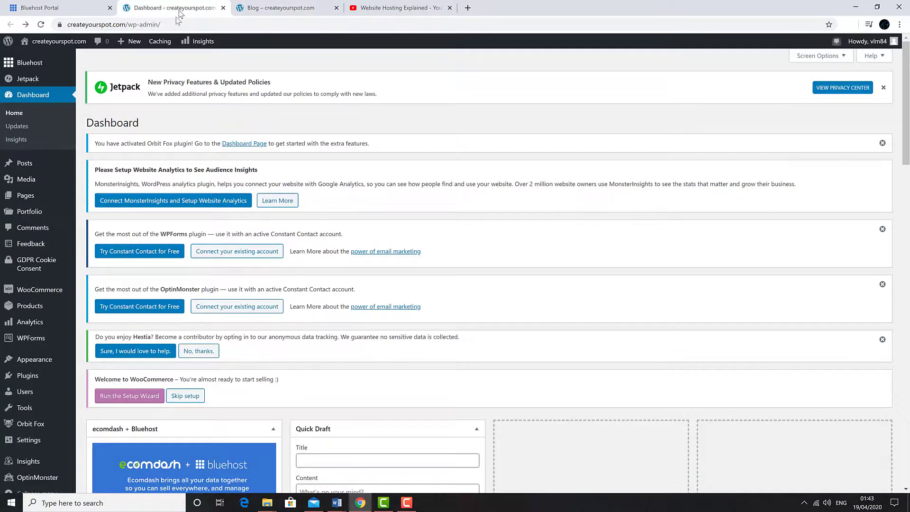
{"action": "mouse_move", "coordinate": [27, 163]}
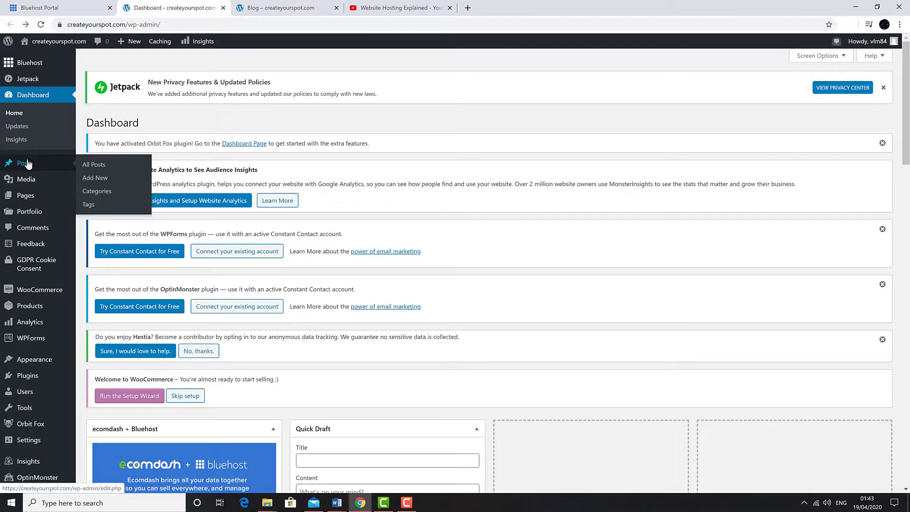
{"action": "left_click", "coordinate": [90, 180]}
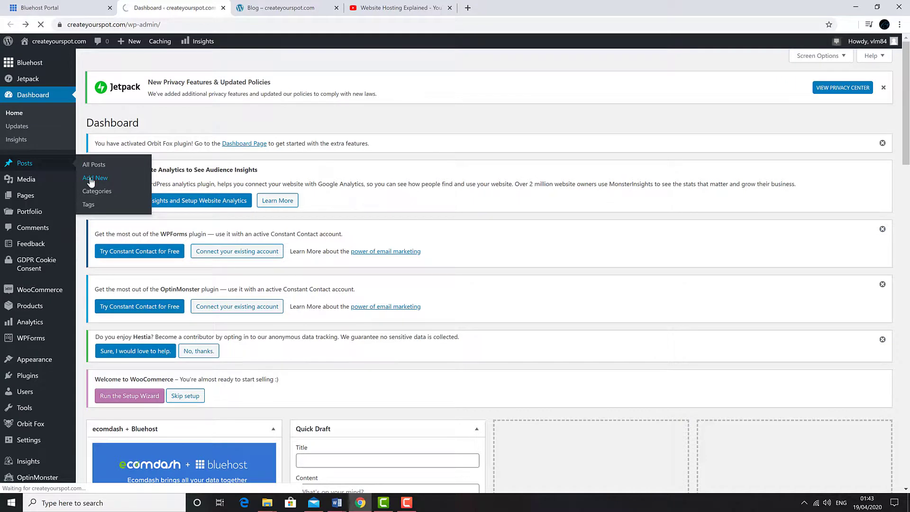
{"action": "type", "text": "Our Blog"}
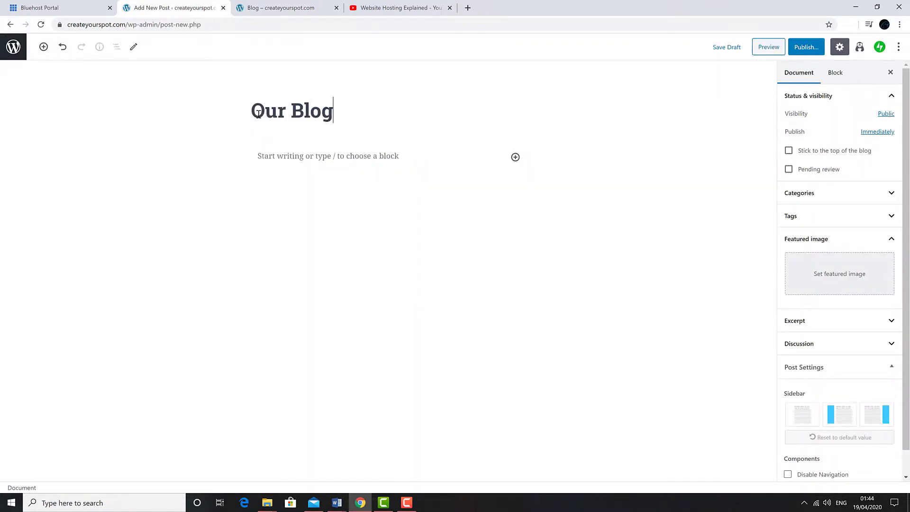
Step: Add the paragraph 'Keep up to date with the latest video tutorials.' and publish the post
{"action": "left_click", "coordinate": [246, 159]}
{"action": "type", "text": "Keep up to de"}
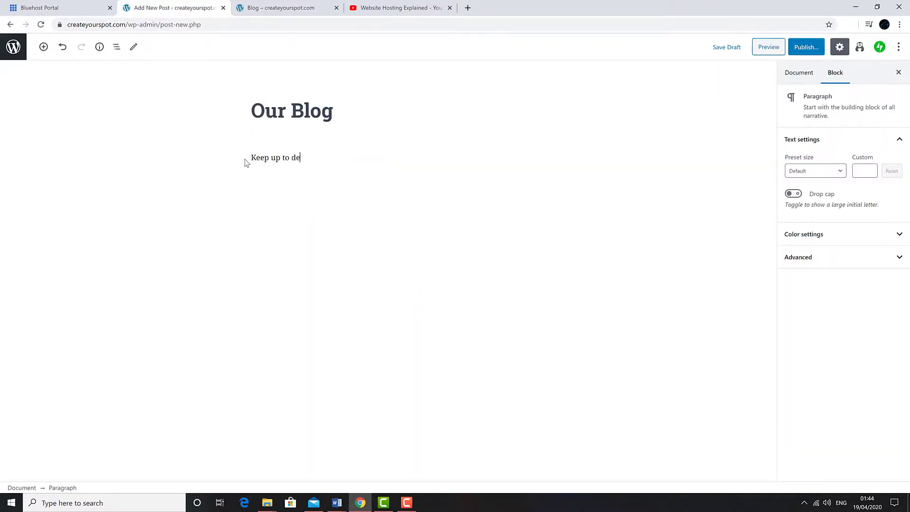
{"action": "type", "text": "te with the latest video tutorials."}
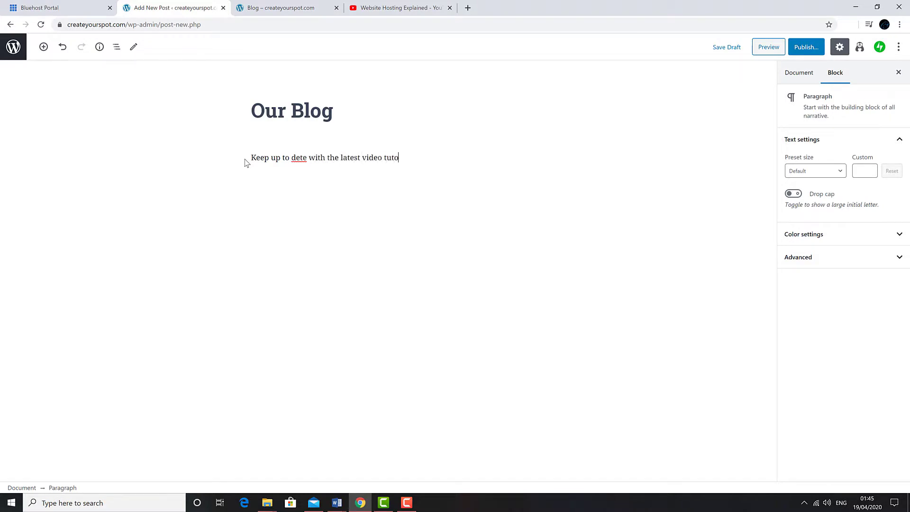
{"action": "right_click", "coordinate": [292, 160]}
{"action": "left_click", "coordinate": [322, 163]}
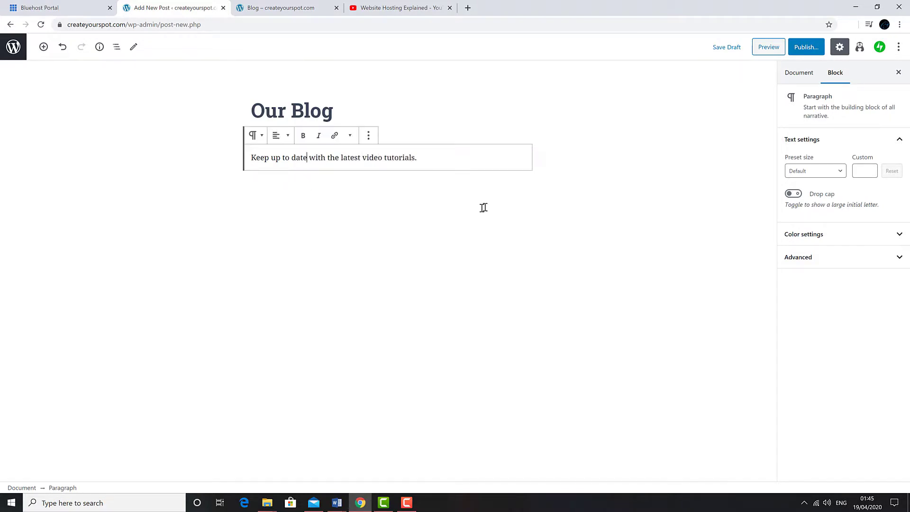
{"action": "left_click", "coordinate": [806, 46]}
{"action": "left_click", "coordinate": [839, 46]}
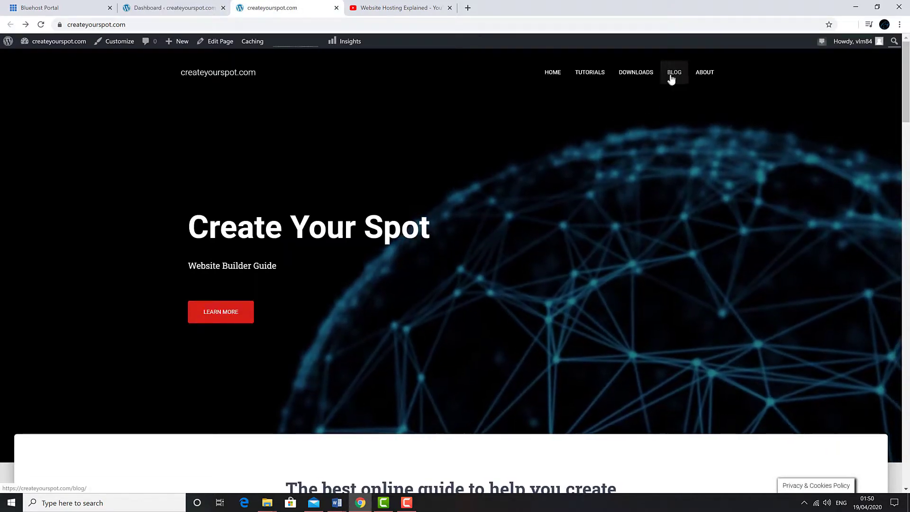
{"action": "left_click", "coordinate": [671, 79]}
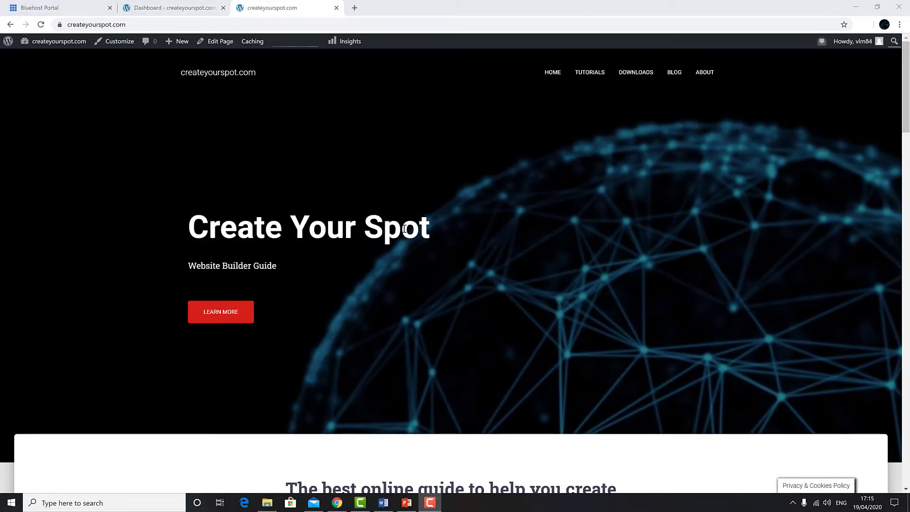
{"action": "scroll", "coordinate": [404, 229], "scroll_direction": "down", "scroll_amount": 10}
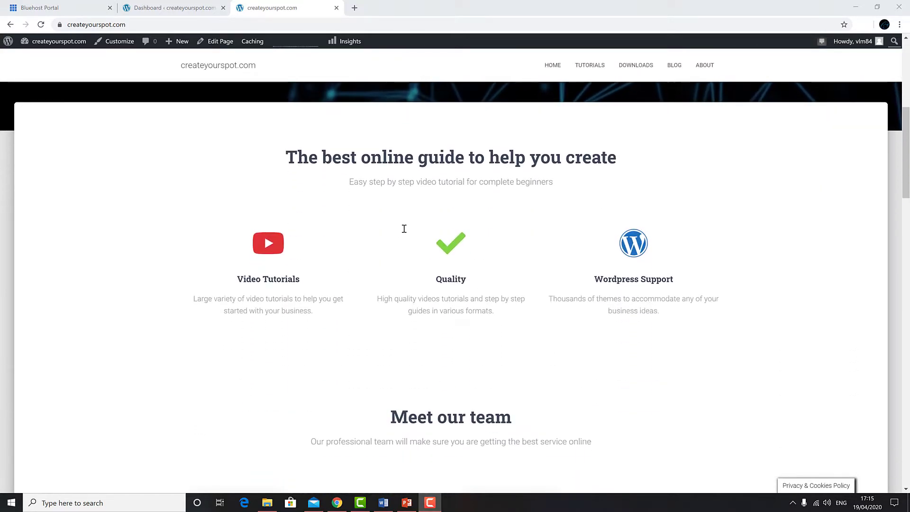
{"action": "scroll", "coordinate": [403, 228], "scroll_direction": "down", "scroll_amount": 20}
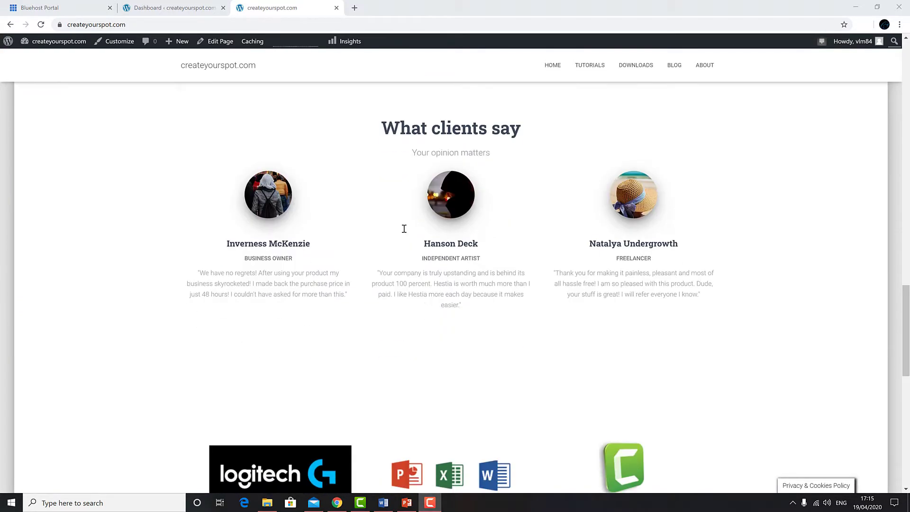
{"action": "scroll", "coordinate": [403, 229], "scroll_direction": "down", "scroll_amount": 7}
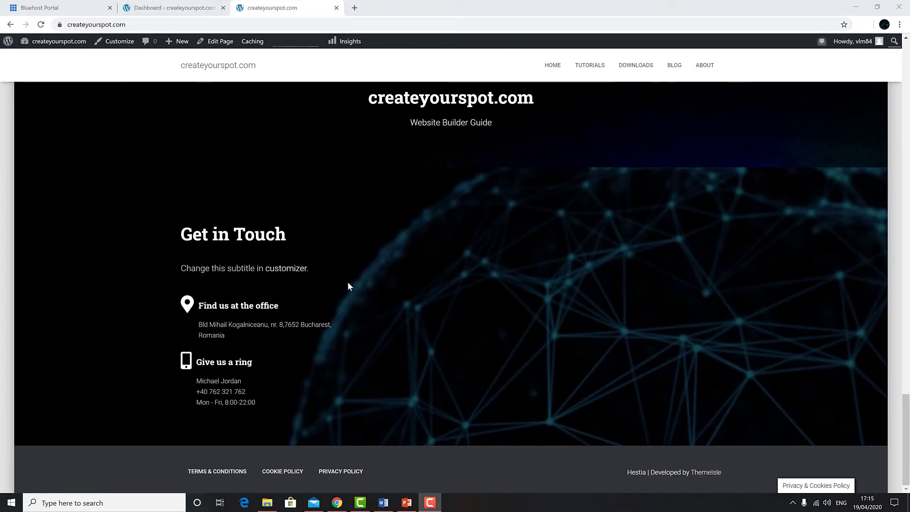
{"action": "scroll", "coordinate": [348, 282], "scroll_direction": "up", "scroll_amount": 20}
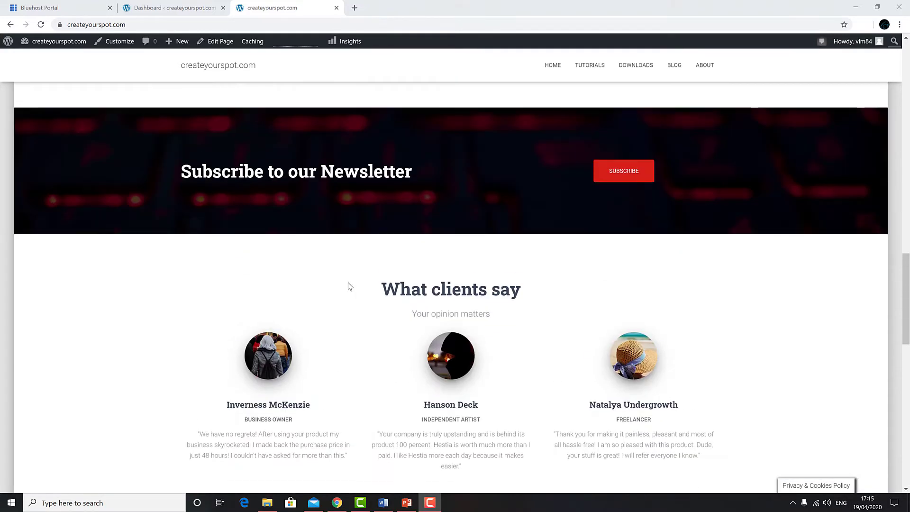
{"action": "scroll", "coordinate": [348, 283], "scroll_direction": "up", "scroll_amount": 12}
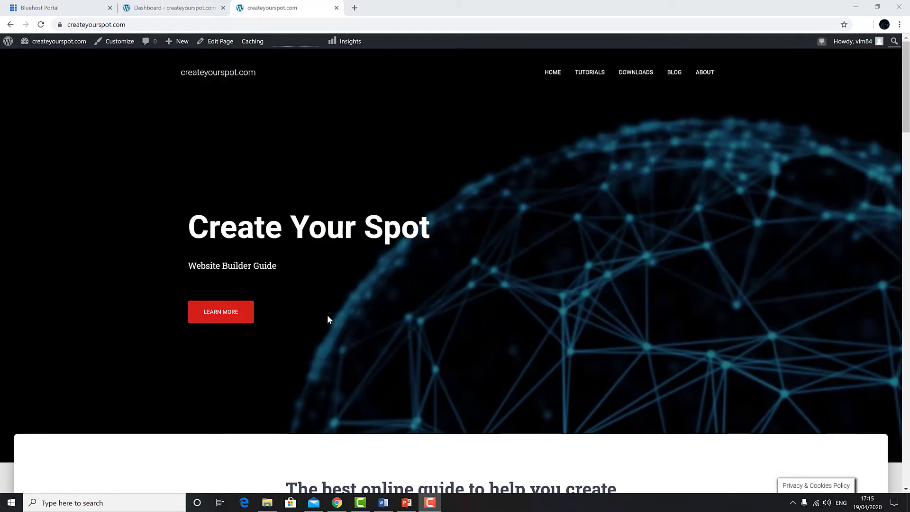